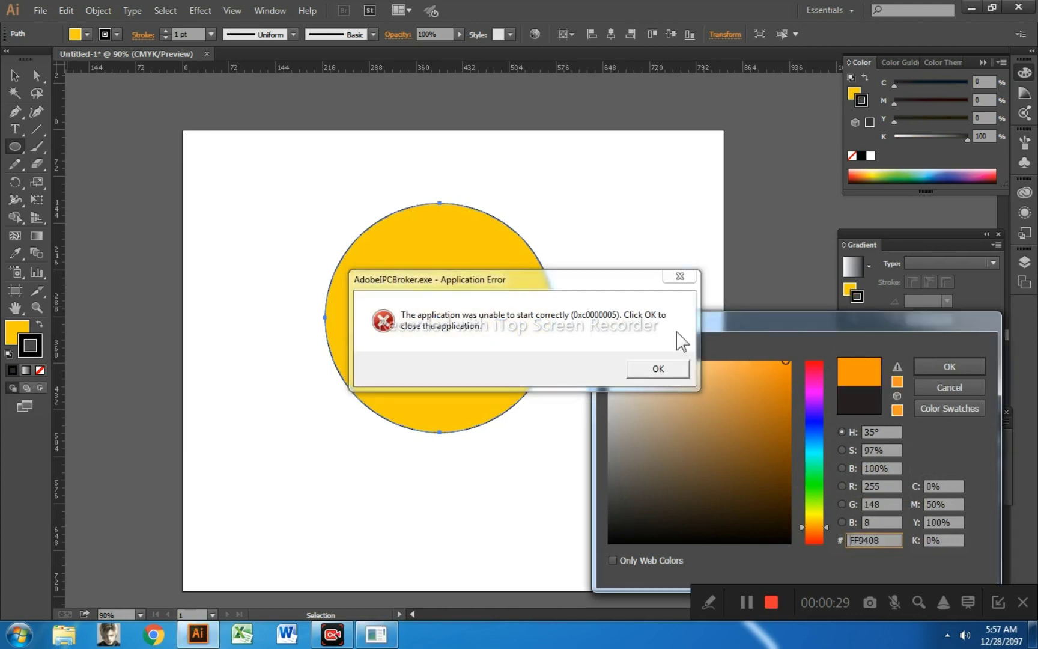
- Apply the orange stroke colour FF9408 to the yellow circle and set its stroke weight to 10 pt
left_click_drag(606, 281, 595, 634)
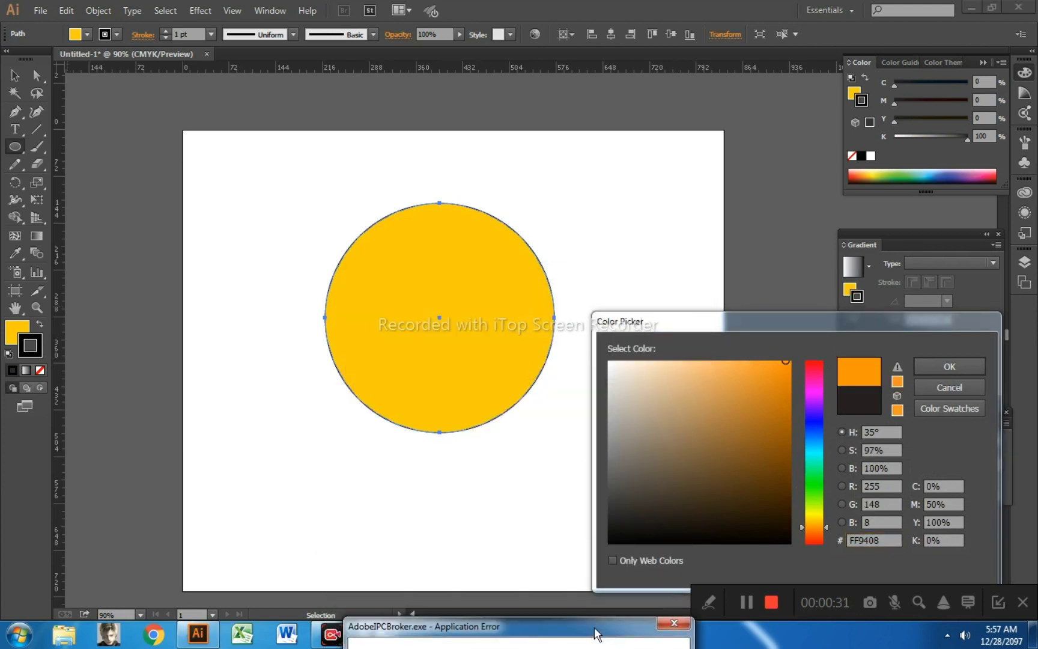
left_click(940, 359)
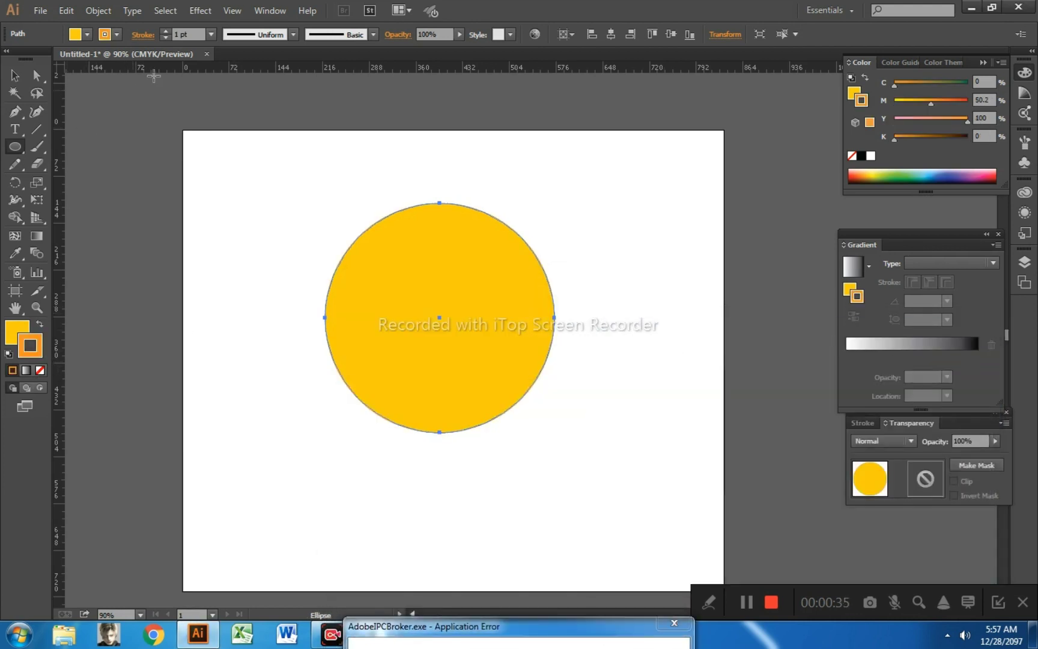
left_click(166, 32)
left_click(167, 32)
left_click(167, 31)
left_click(166, 32)
left_click(166, 32)
left_click(166, 32)
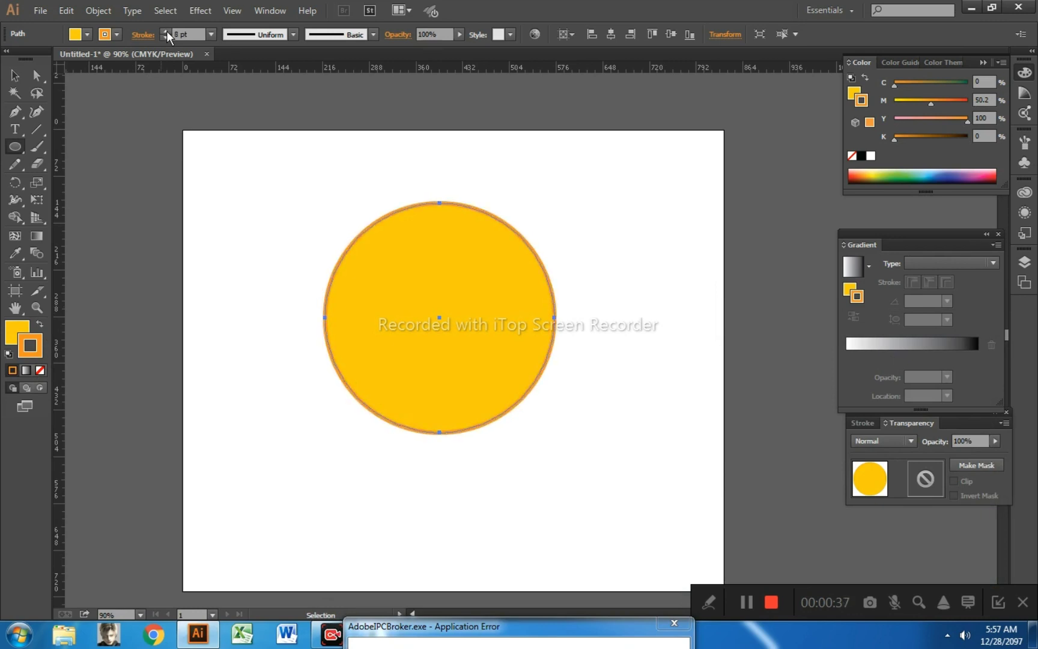
left_click(167, 32)
left_click(166, 31)
- Move the yellow circle down and to the right on the artboard
key("v")
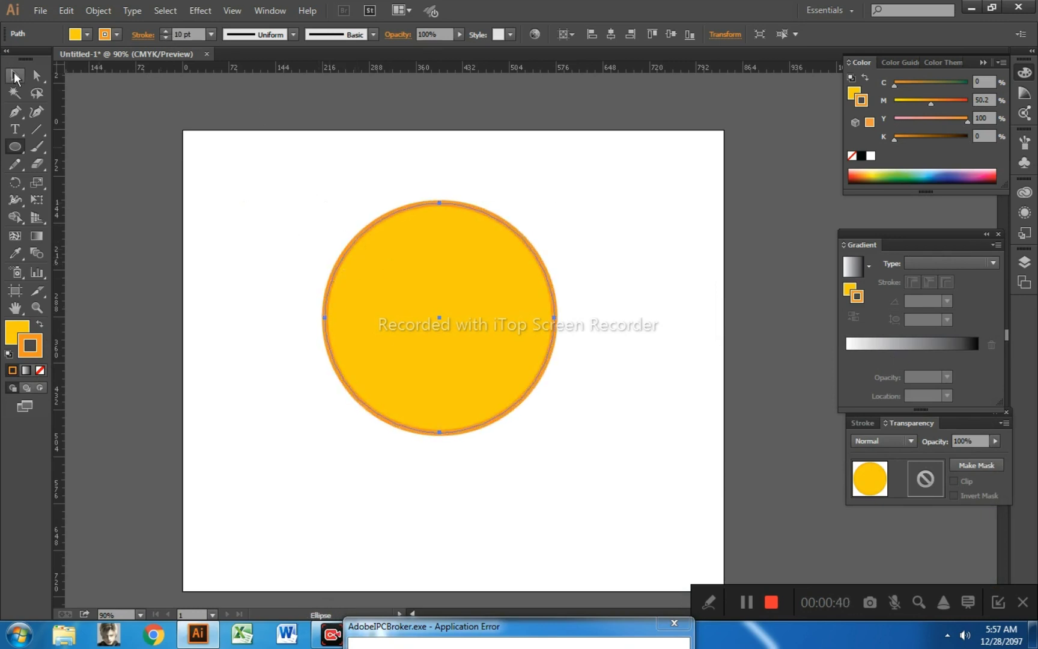
left_click(292, 184)
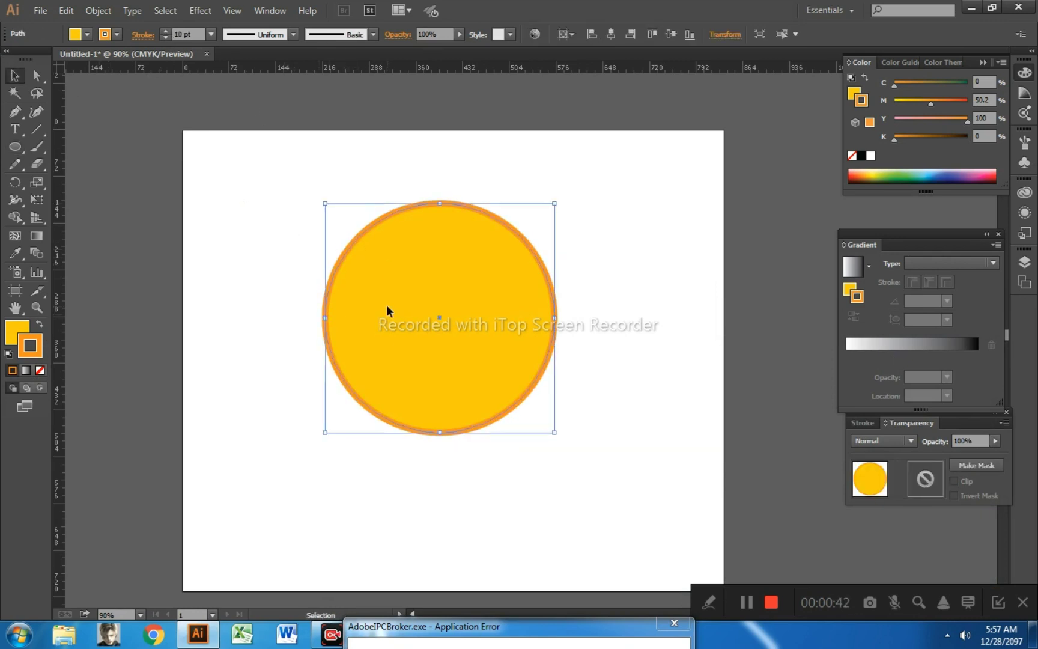
left_click_drag(387, 305, 435, 394)
- Draw a small circle near the artboard's upper-left corner with no stroke and a black fill
left_click(12, 149)
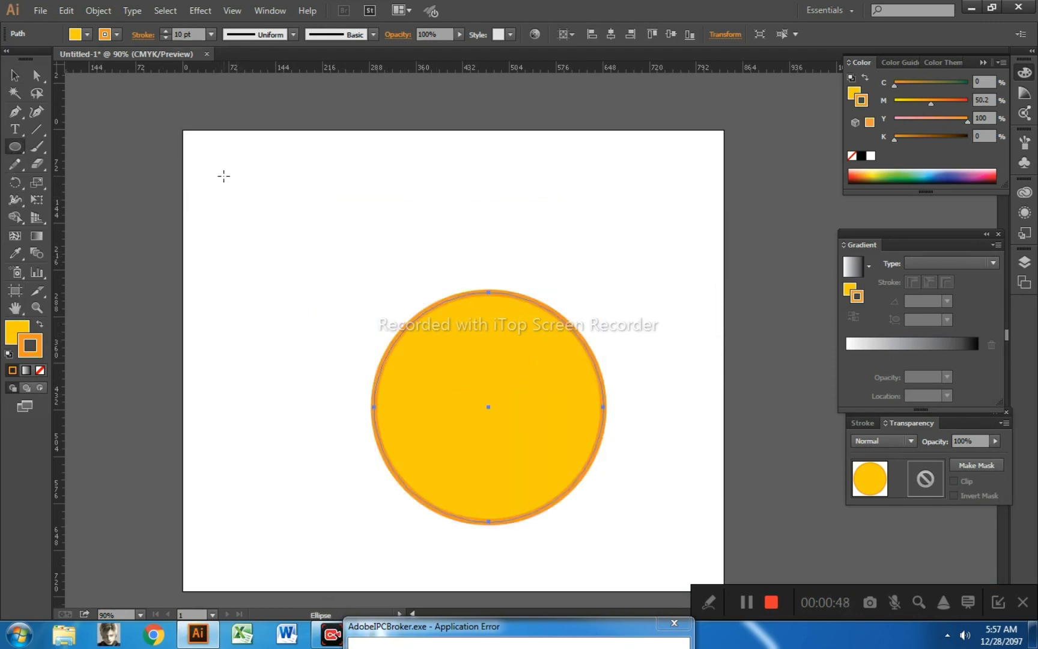
left_click_drag(224, 176, 271, 226)
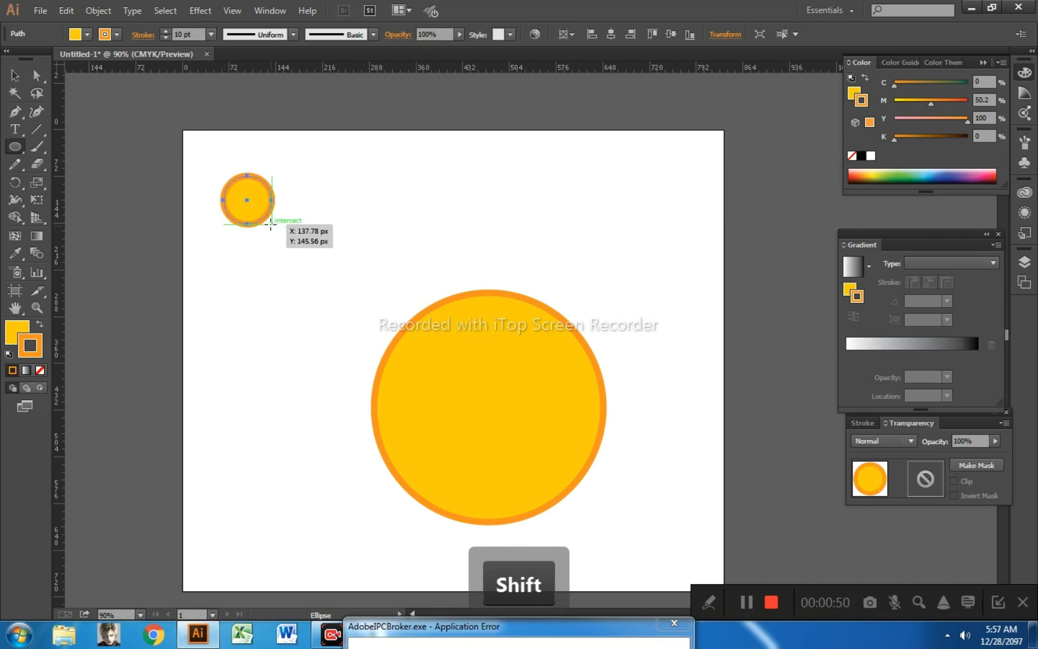
left_click(40, 370)
double_click(18, 333)
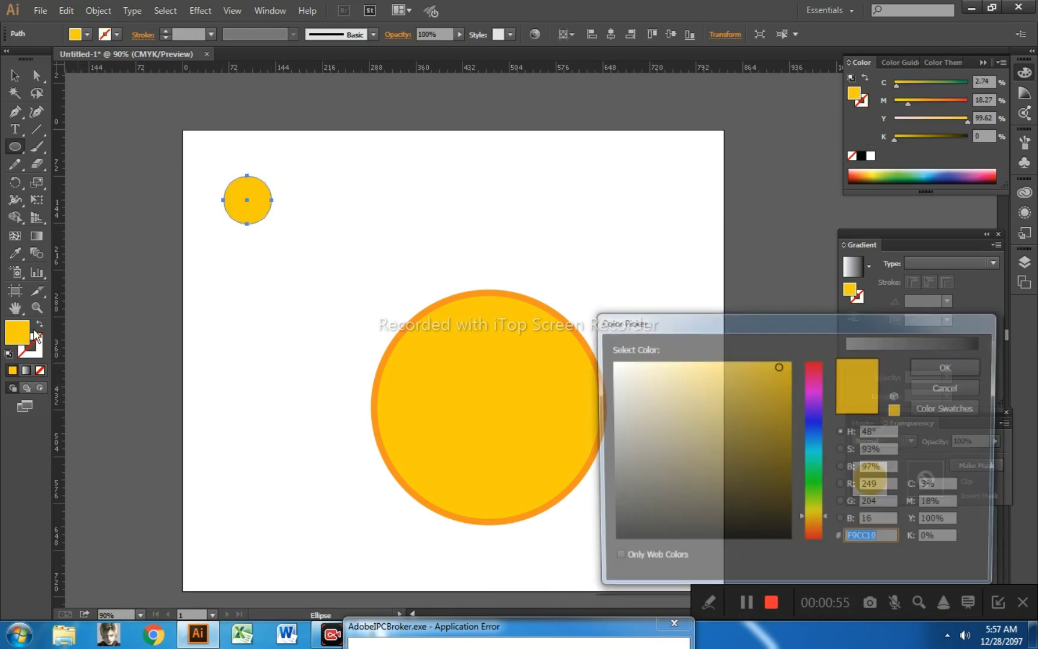
left_click(611, 539)
left_click(949, 367)
- Place the black circle on the face as the left eye and a level duplicate as the right eye, nudging the duplicate slightly right
left_click(15, 76)
left_click_drag(262, 215, 549, 391)
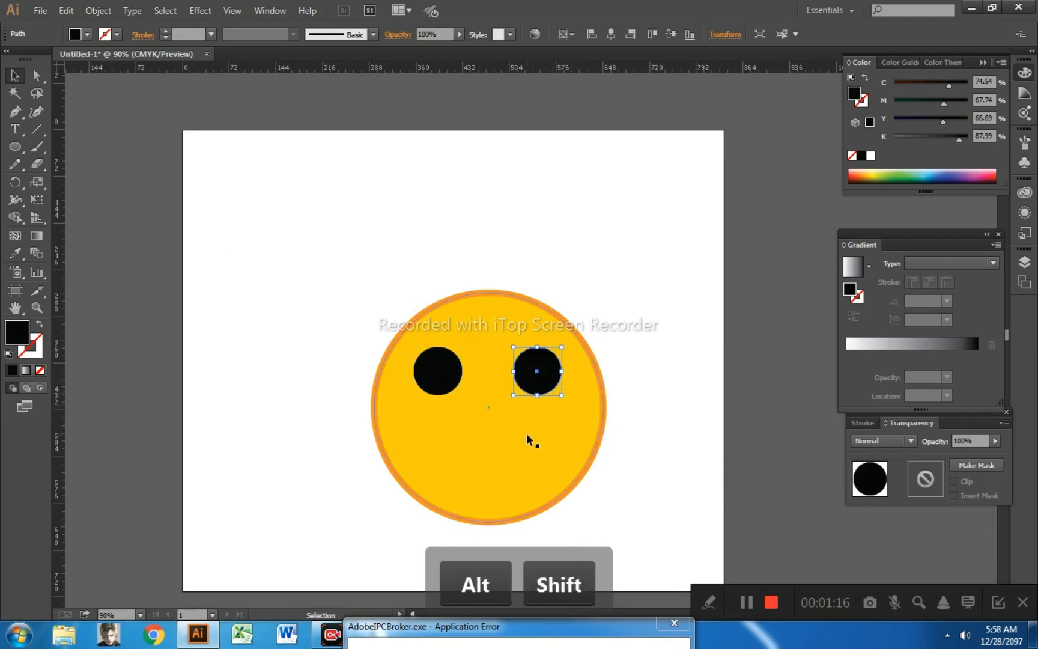
key("Right")
key("Right")
key("Right")
key("Right")
key("Right")
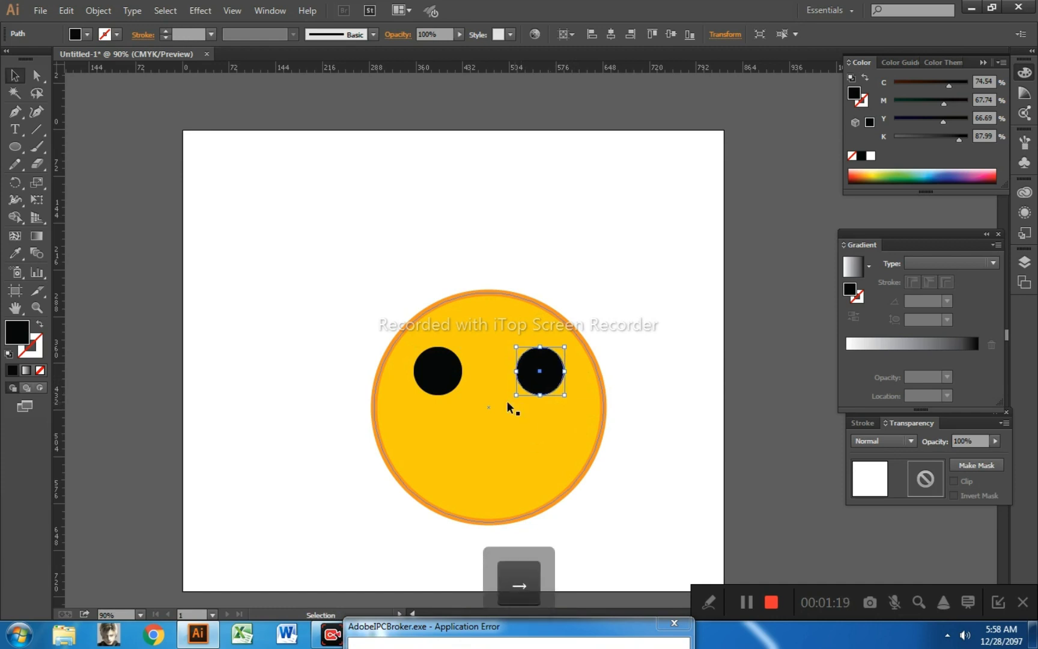
key("Right")
key("Right")
key("Right")
- Group the two black eyes and scale the group down slightly
left_click(440, 387, "shift")
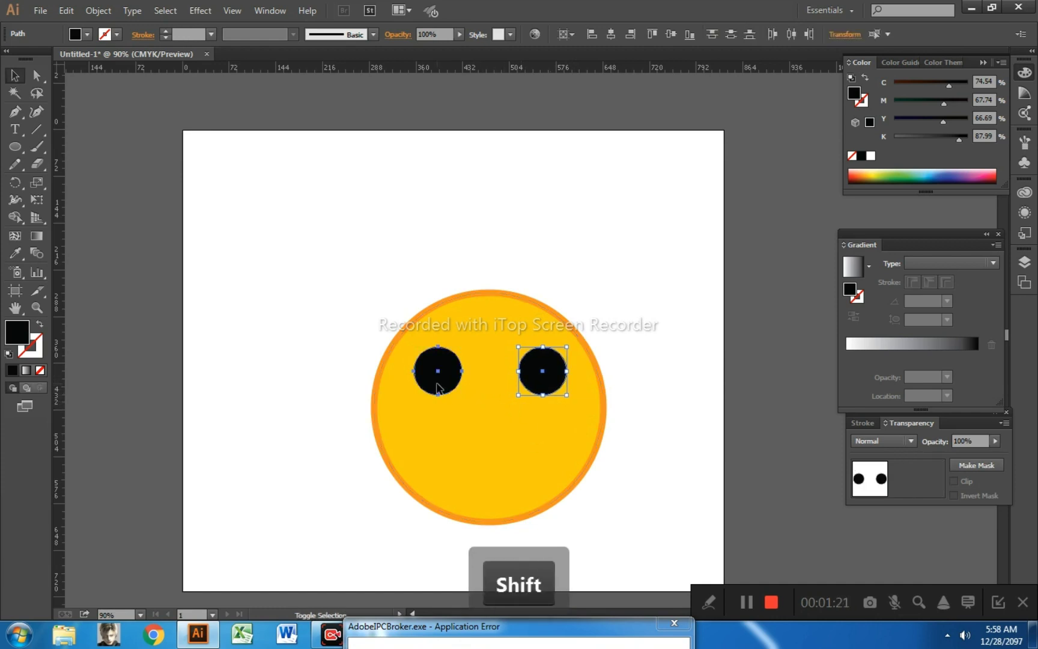
right_click(451, 377)
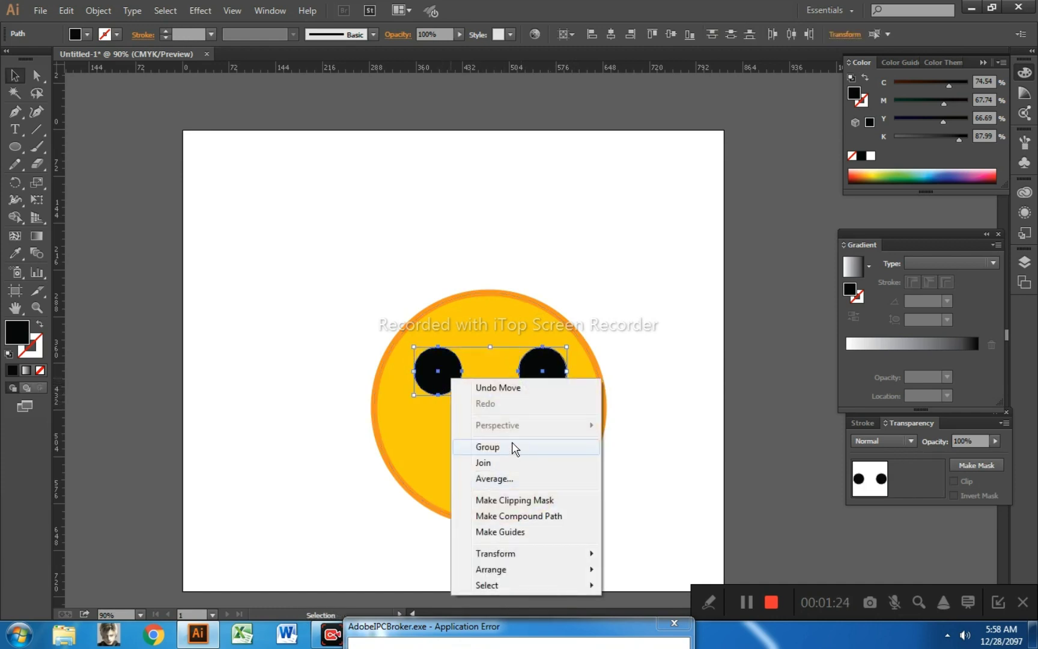
left_click(515, 448)
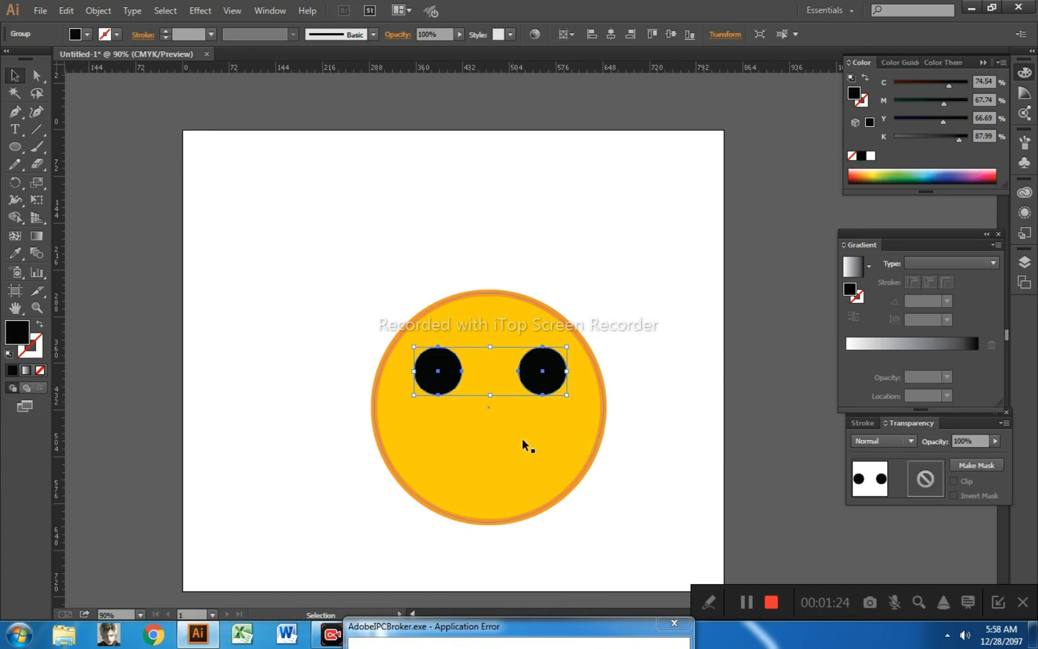
mouse_move(566, 395)
left_mouse_down()
mouse_move(553, 376)
mouse_move(559, 384)
mouse_move(535, 380)
mouse_move(560, 387)
left_mouse_up()
- Select the face together with the eye group and nudge both slightly to the right
left_click(560, 387, "shift")
key("Right")
key("Right")
key("Right")
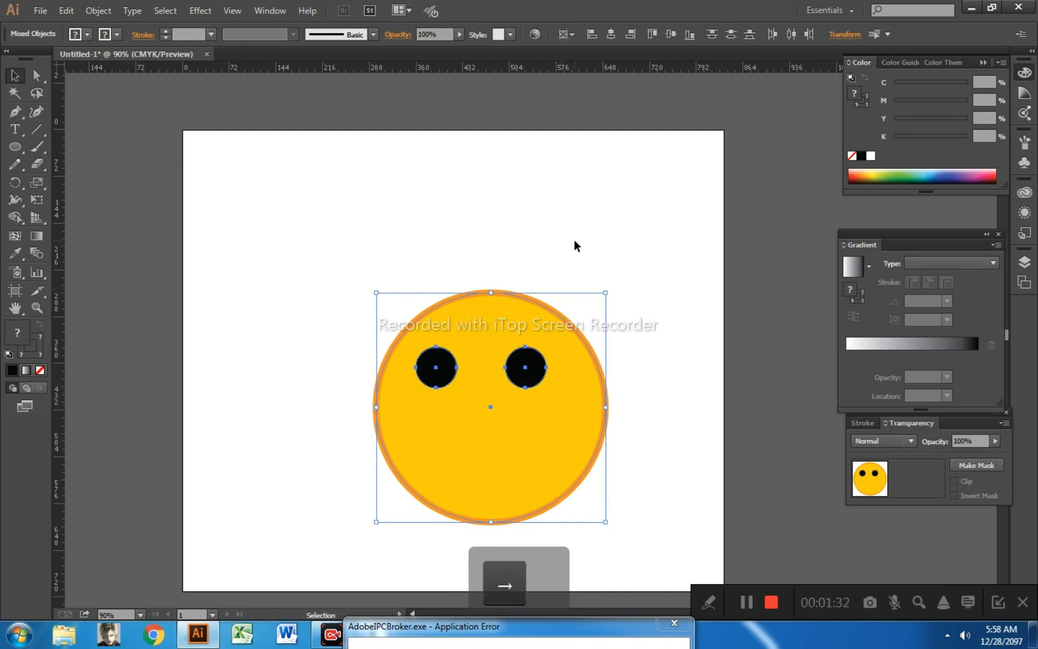
left_click(573, 239)
- Nudge only the eye group to the right until it is centred on the face
left_click(537, 363)
key("Right")
key("Right")
key("Right")
key("Right")
key("Right")
key("Right")
key("Right")
key("Right")
key("Right")
key("Right")
key("Right")
key("Right")
key("Right")
key("Right")
key("Right")
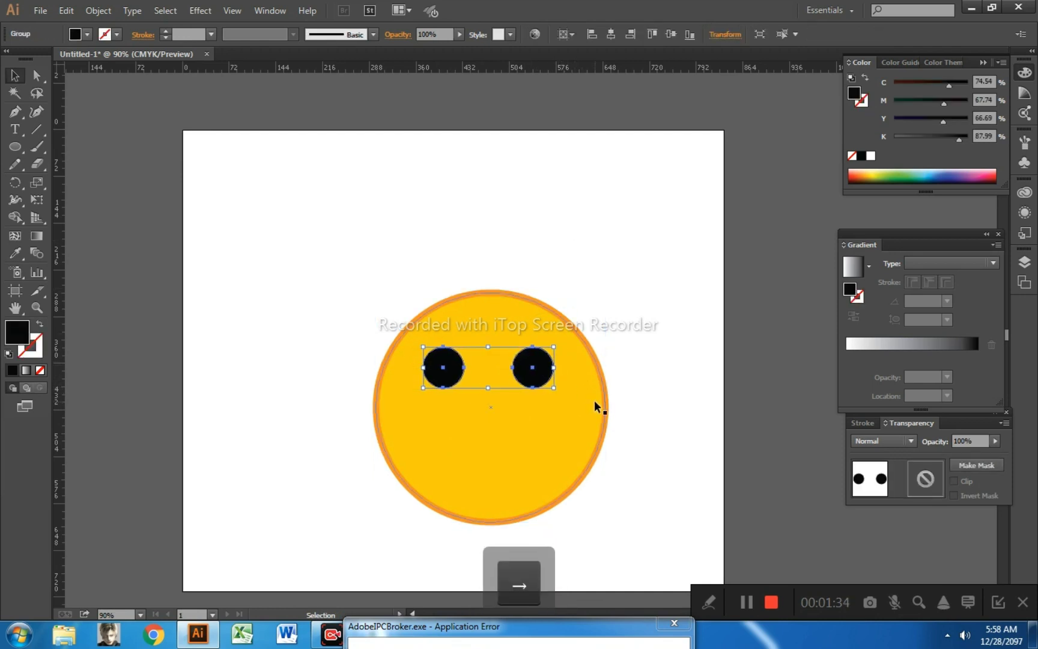
left_click(254, 280)
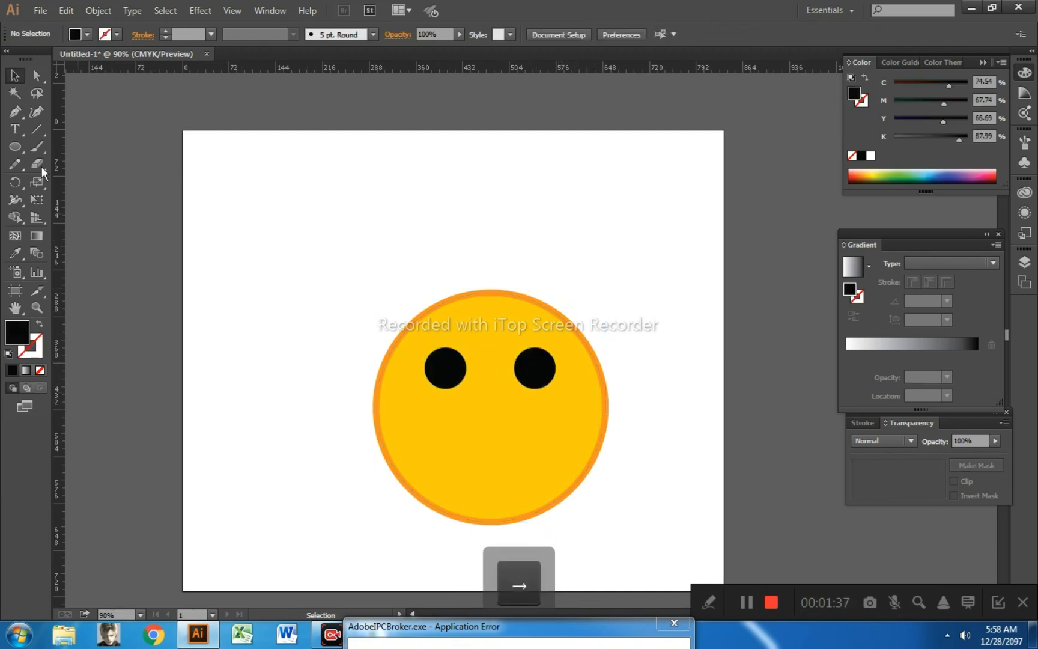
- Draw a wide flat ellipse above and left of the face and fill it with light pink
left_click(15, 145)
left_click_drag(261, 205, 353, 236)
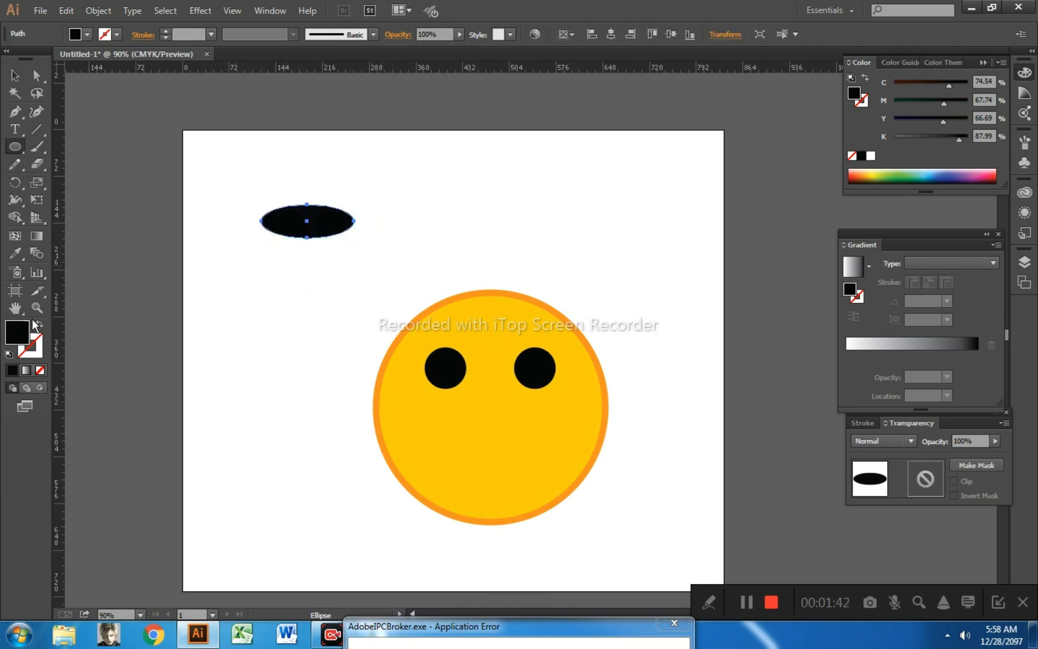
double_click(17, 332)
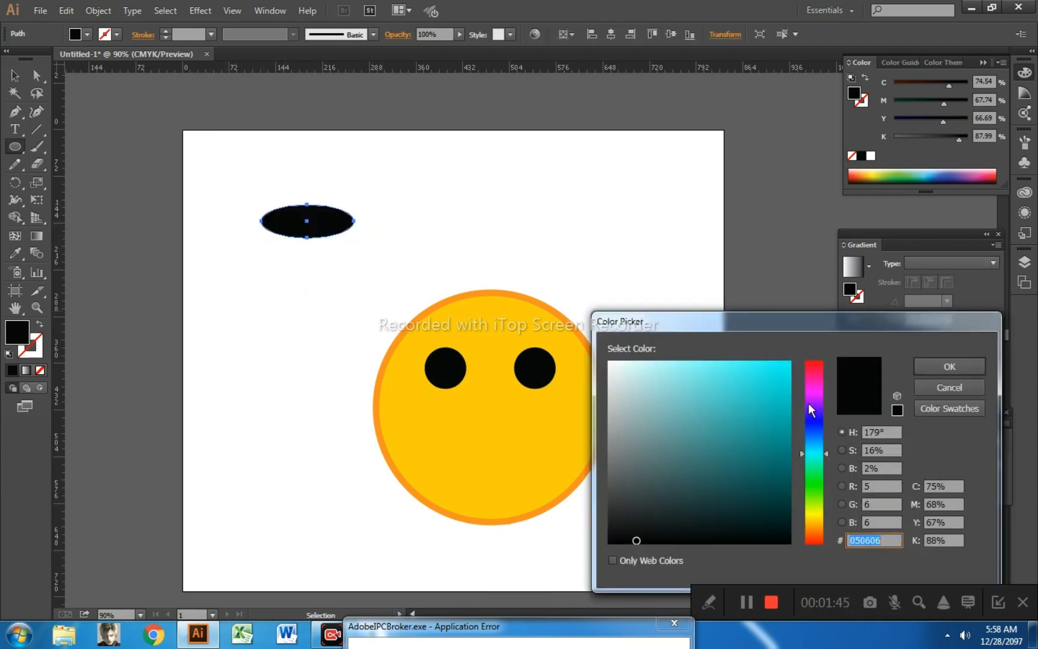
left_click(812, 389)
left_click(670, 360)
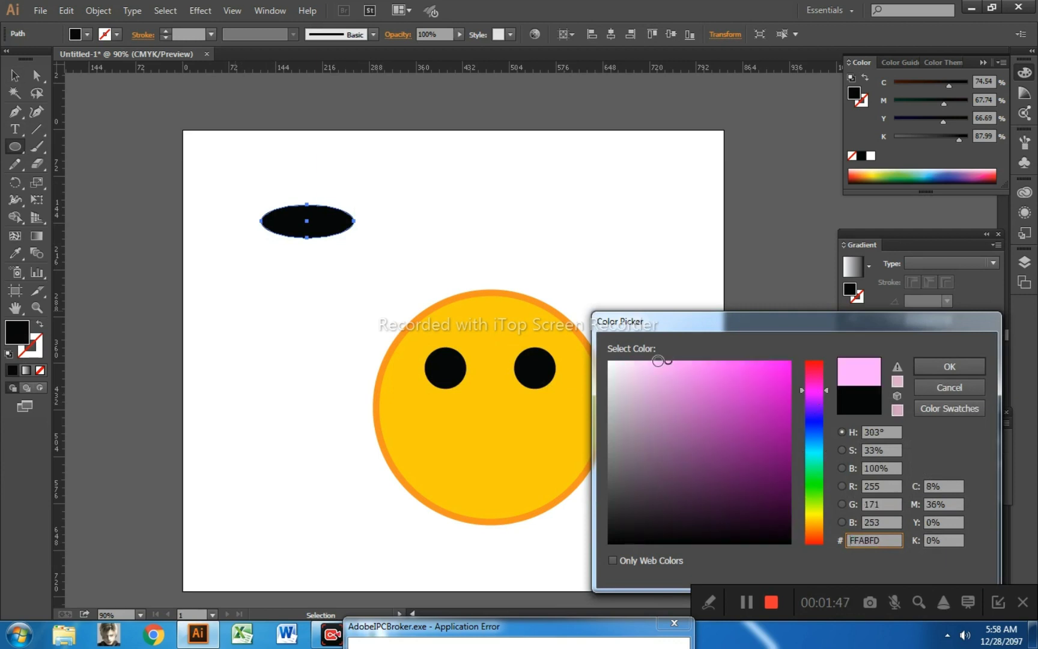
left_click(964, 367)
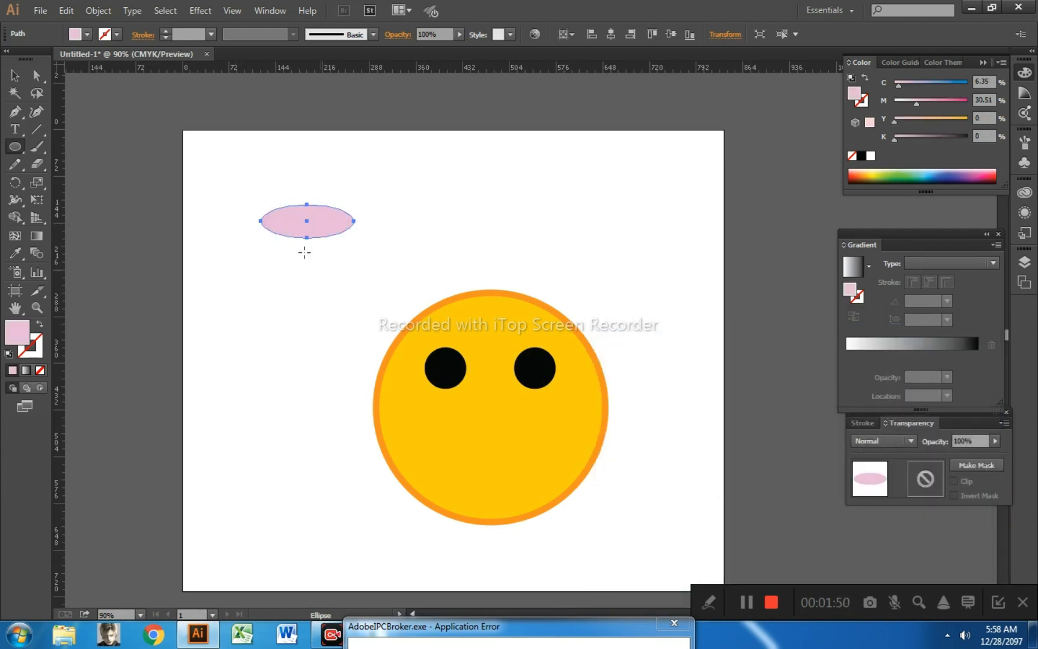
- Scale the pink ellipse down and place it as a cheek below one eye, with a level duplicate below the other eye
left_click(14, 76)
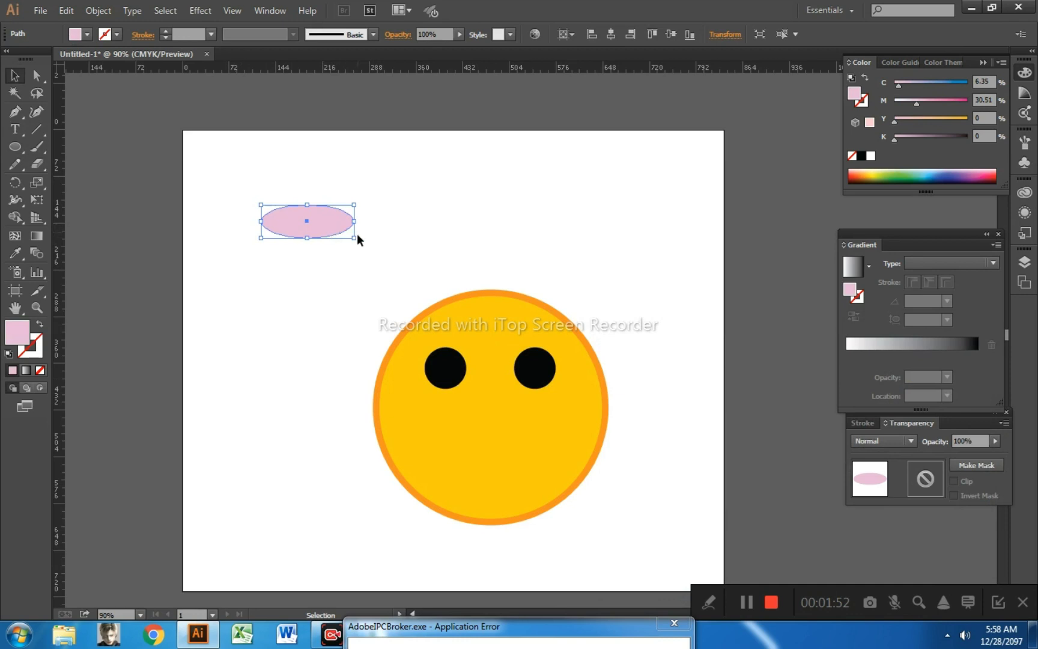
left_click_drag(354, 238, 576, 425)
left_click(576, 426, "shift")
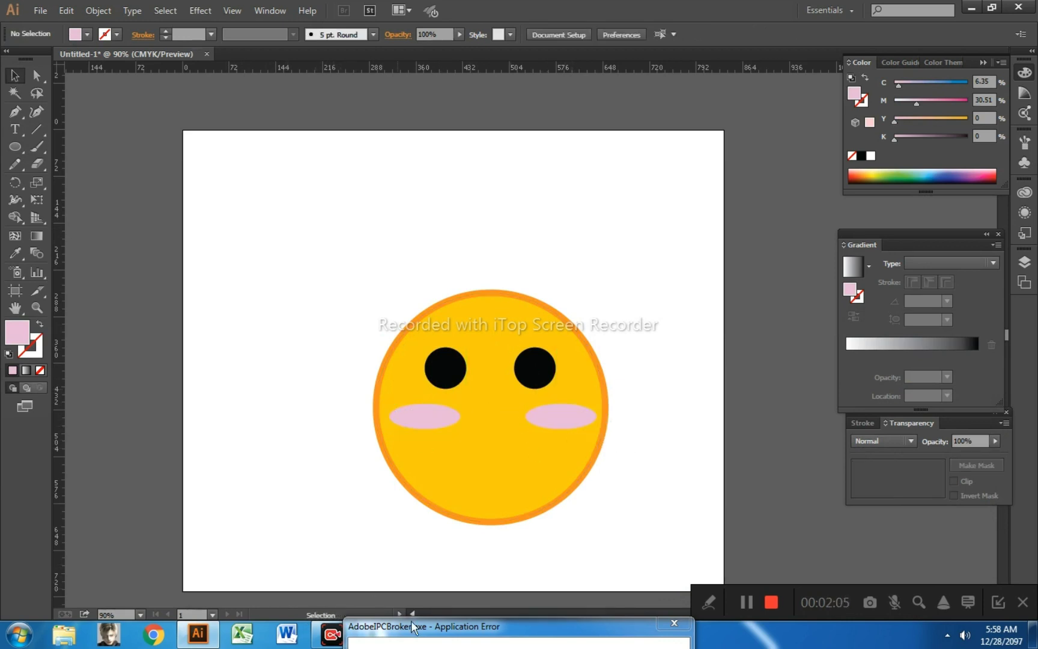
- Group the two pink cheeks and change their fill to the lighter pink F4C9F4
left_click(426, 425)
left_click(555, 421, "shift")
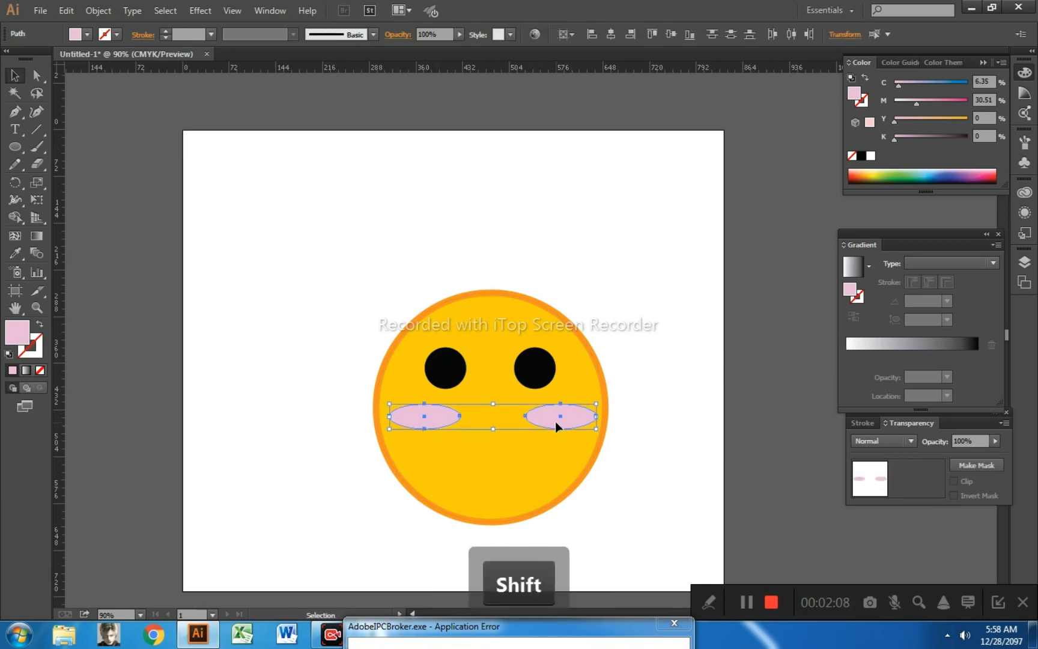
key("ctrl+g")
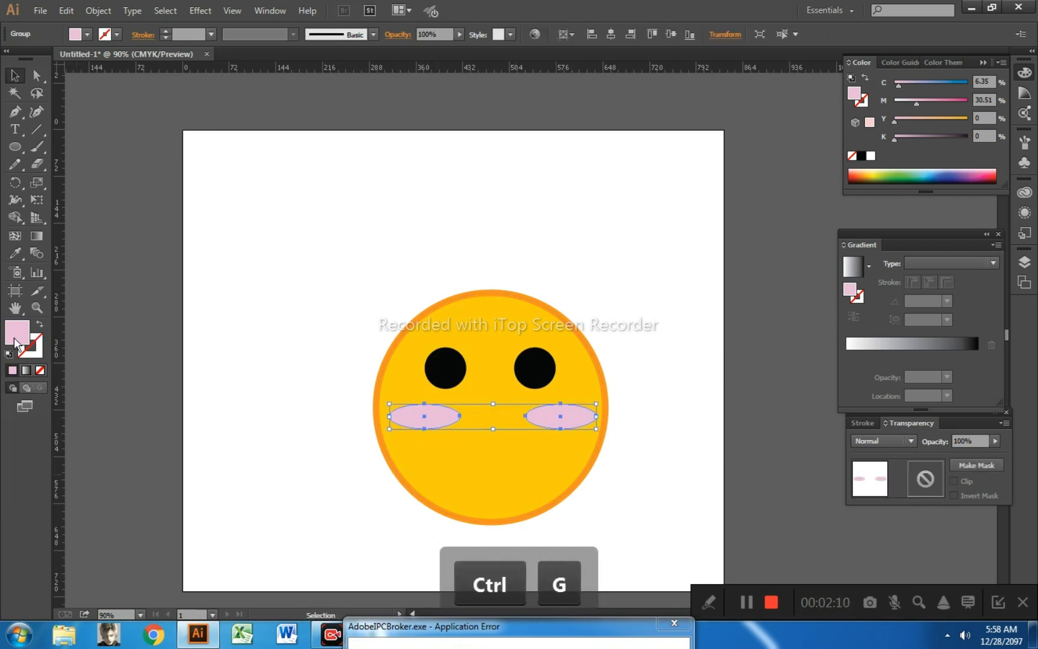
double_click(16, 333)
left_click(653, 366)
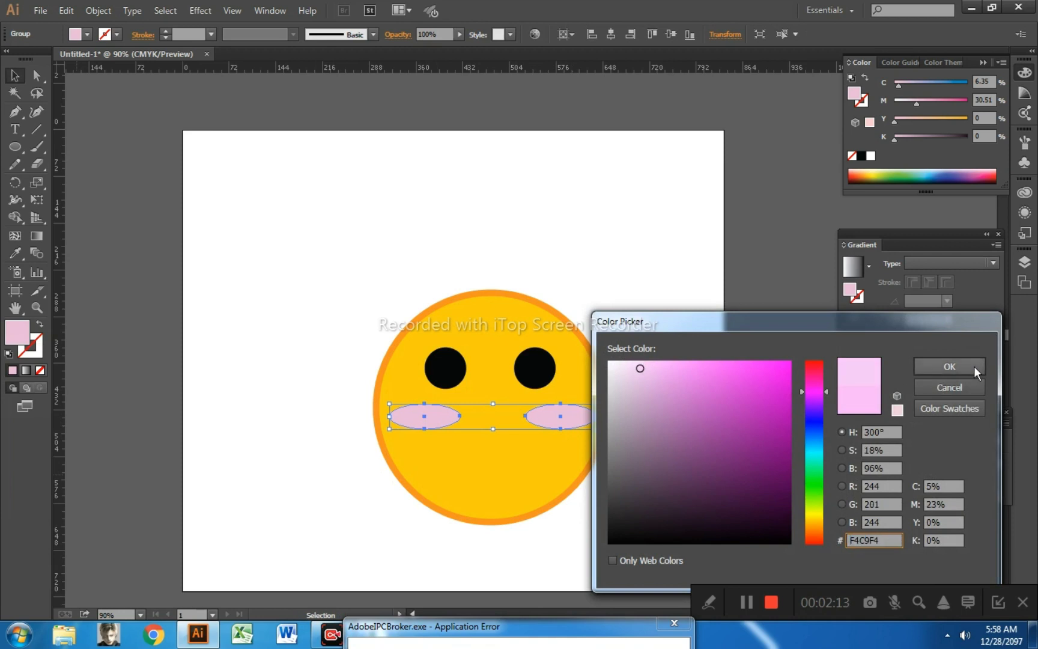
left_click(958, 368)
left_click(377, 197)
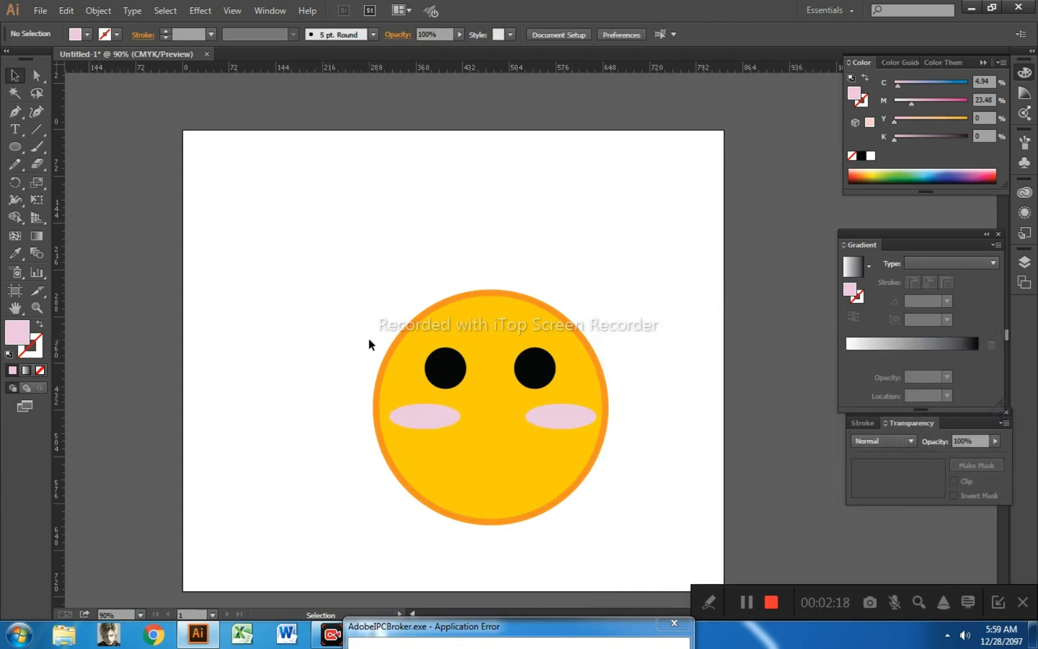
- Set the fill colour to 070707 and draw a curved smile below the cheeks with the Pencil tool
left_click(15, 164)
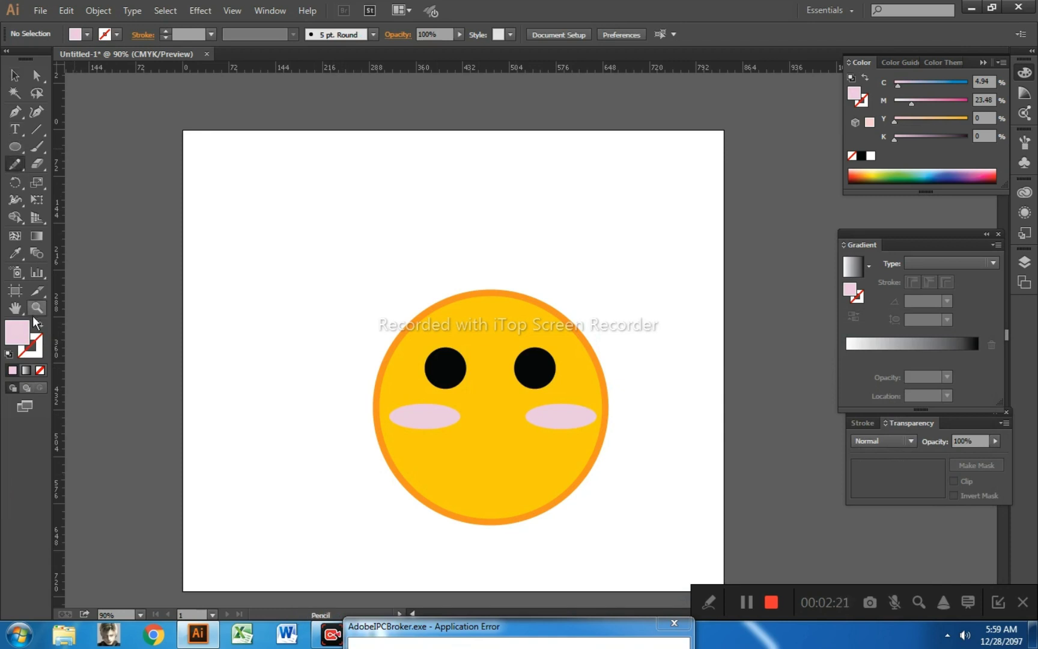
double_click(18, 341)
left_click(615, 537)
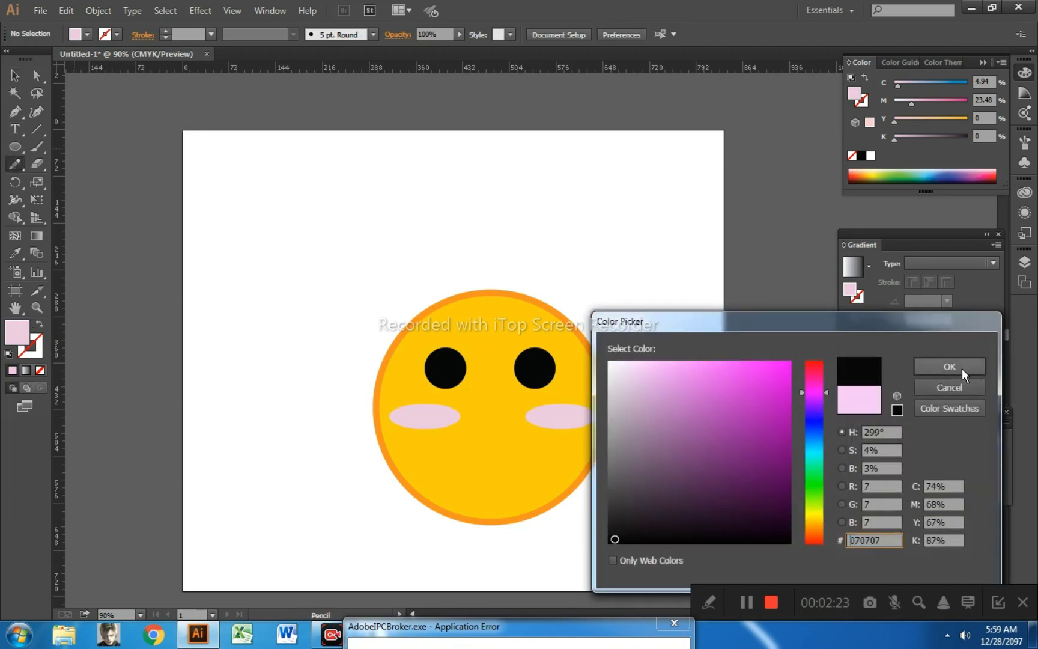
left_click(937, 367)
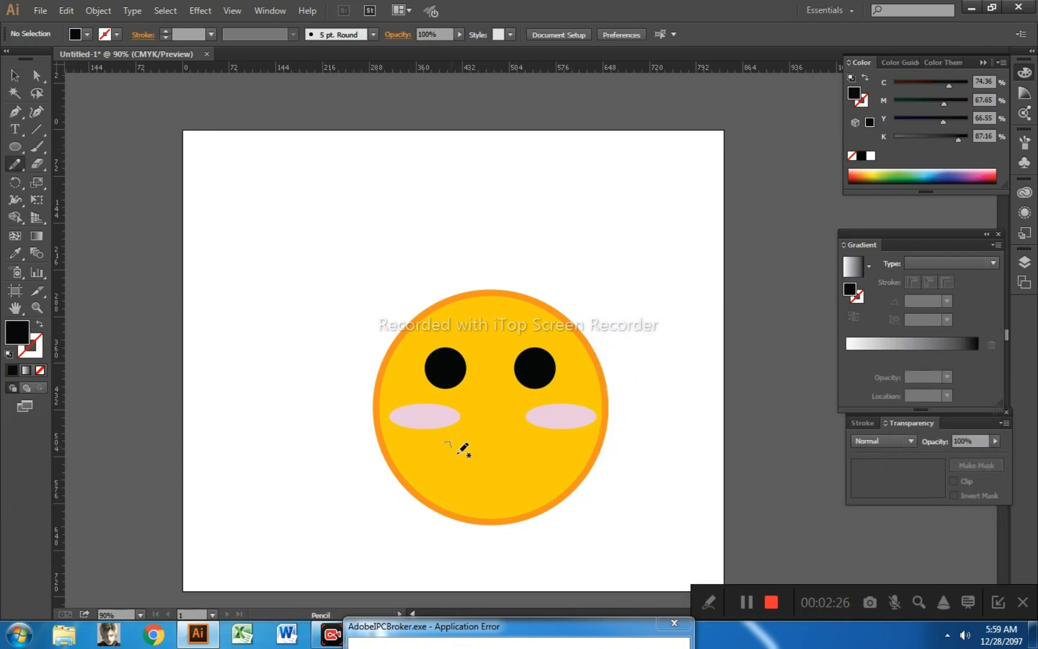
left_click_drag(521, 464, 536, 438)
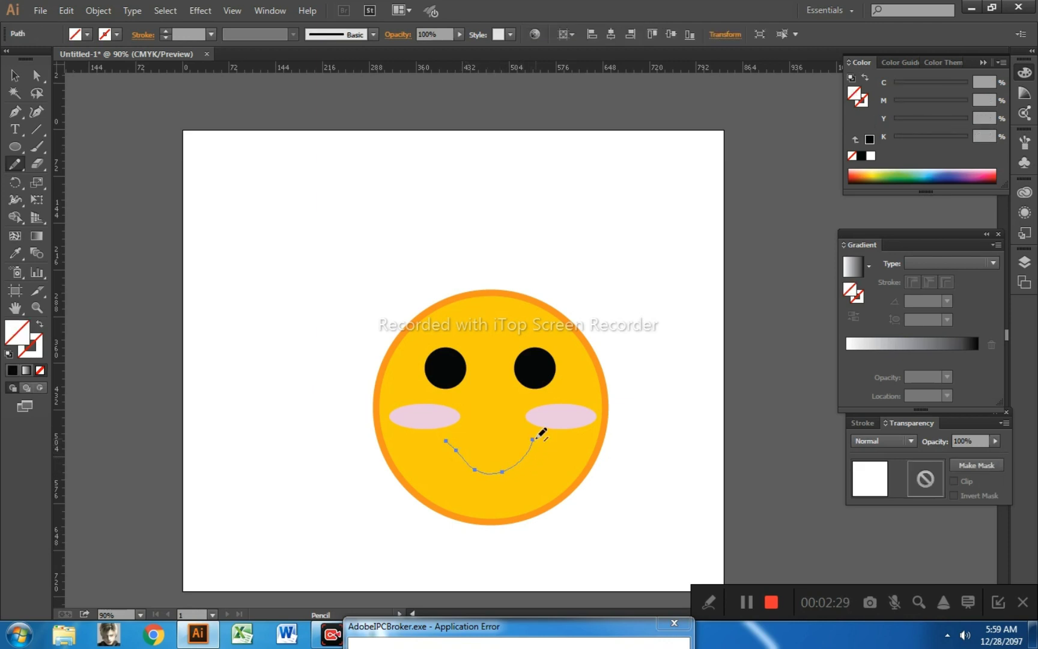
- Give the smile path a 5 pt stroke and set the stroke colour to black
left_click(165, 32)
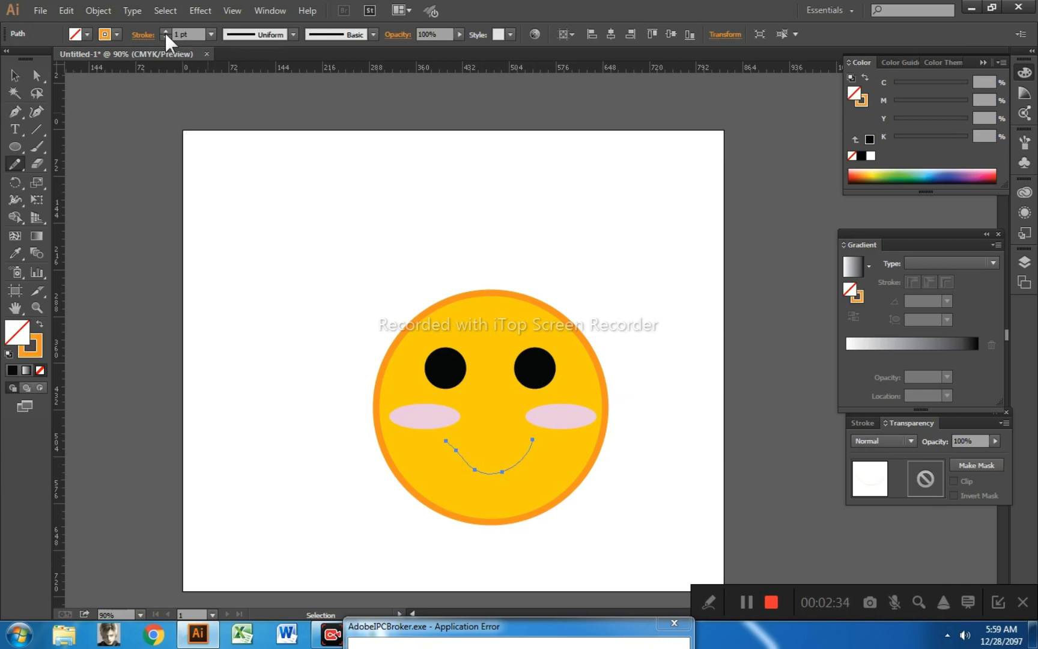
left_click(164, 33)
double_click(37, 345)
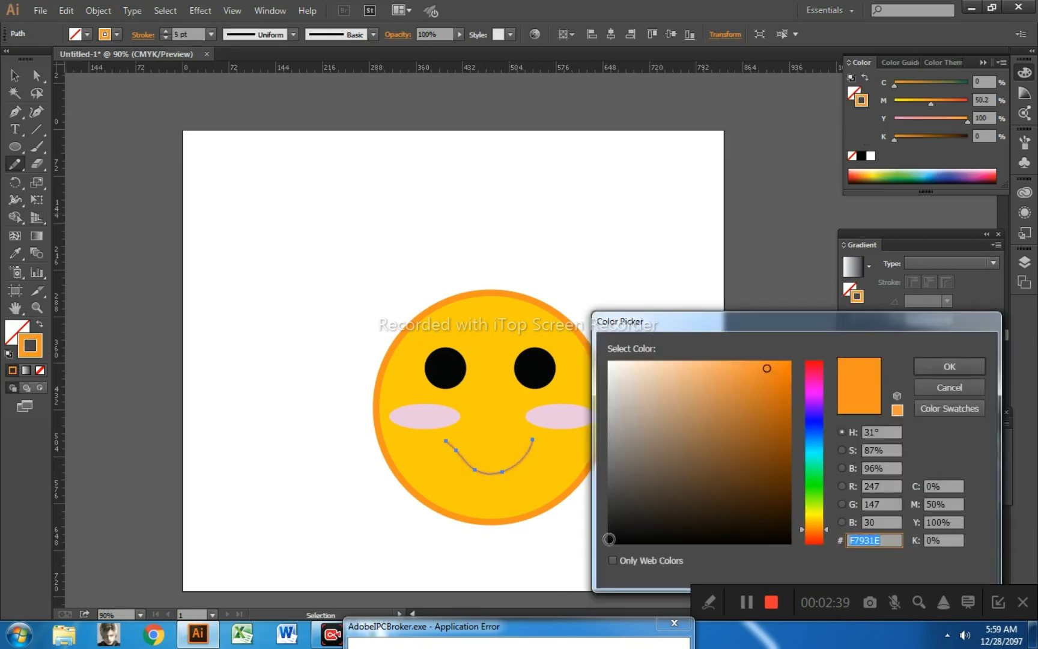
left_click(609, 540)
left_click(957, 367)
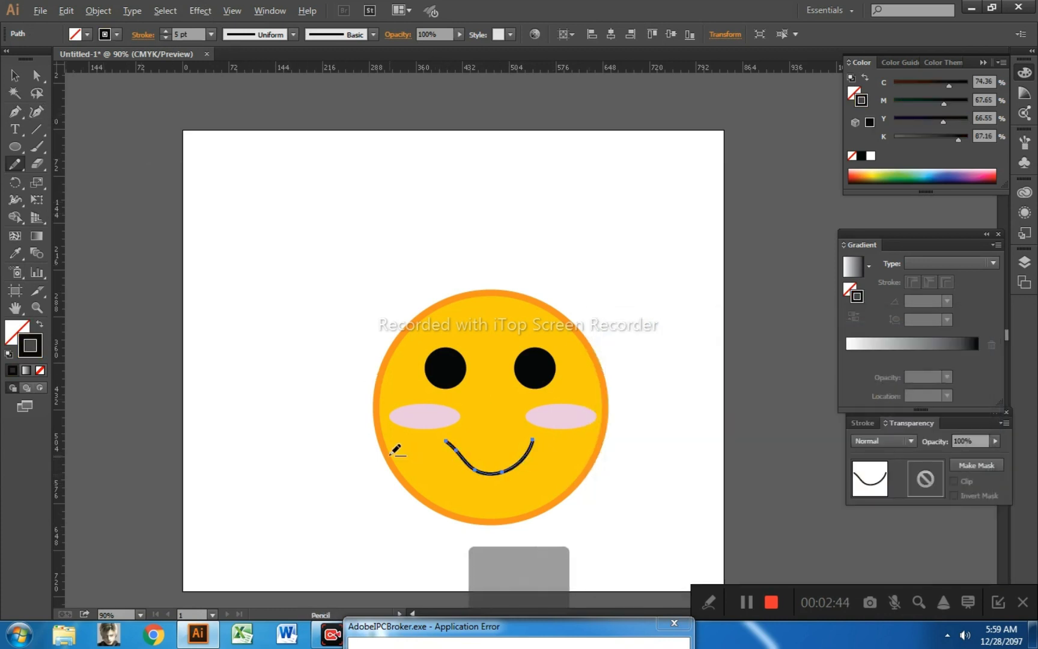
- Even out the smile path with the Curvature tool by repositioning its anchor points into a rounder, more symmetrical curve
scroll(442, 457, "up", 3, "alt")
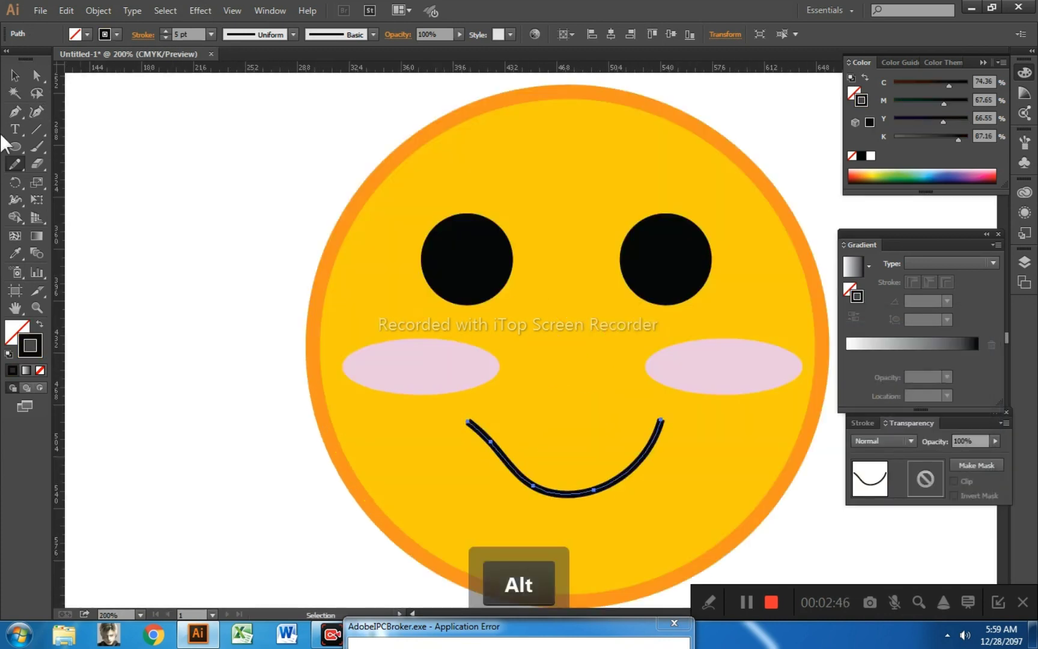
left_click(37, 111)
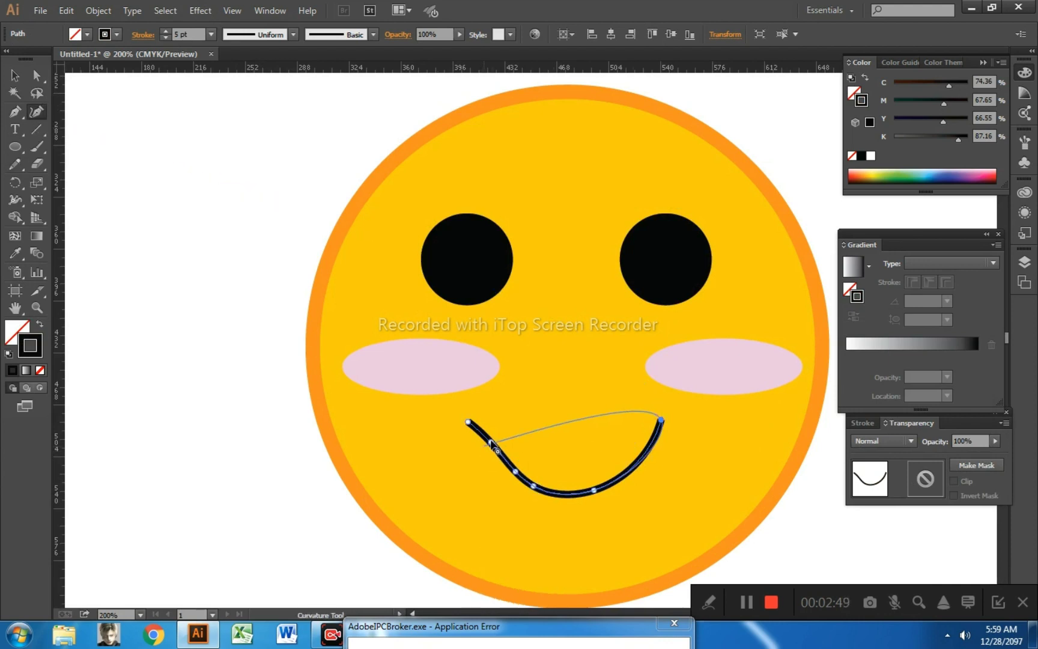
left_click_drag(490, 443, 630, 478)
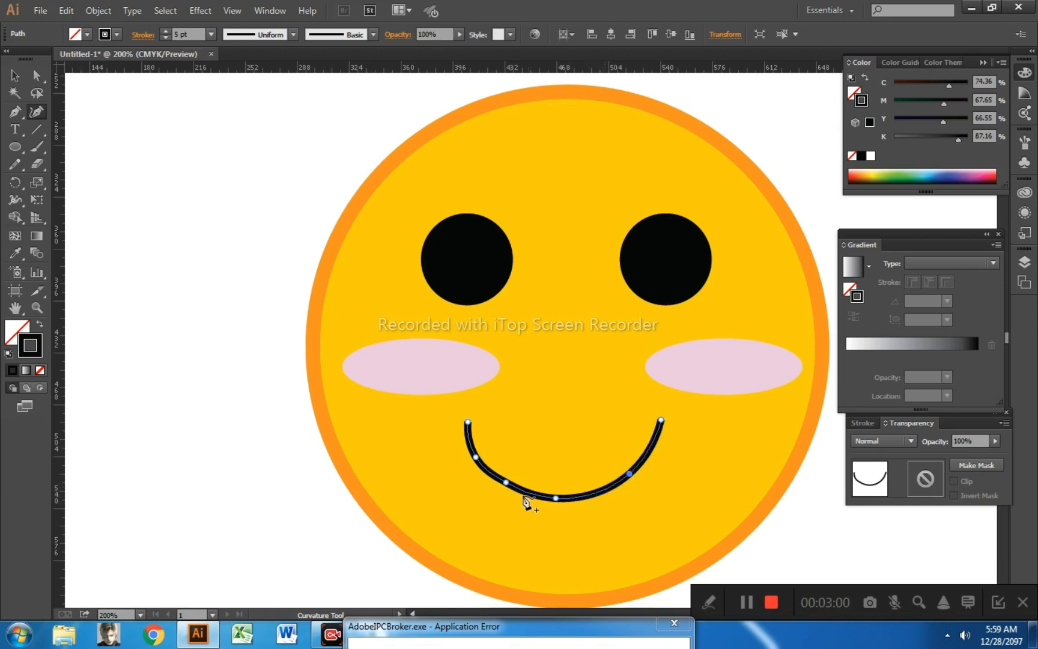
left_click_drag(506, 485, 510, 494)
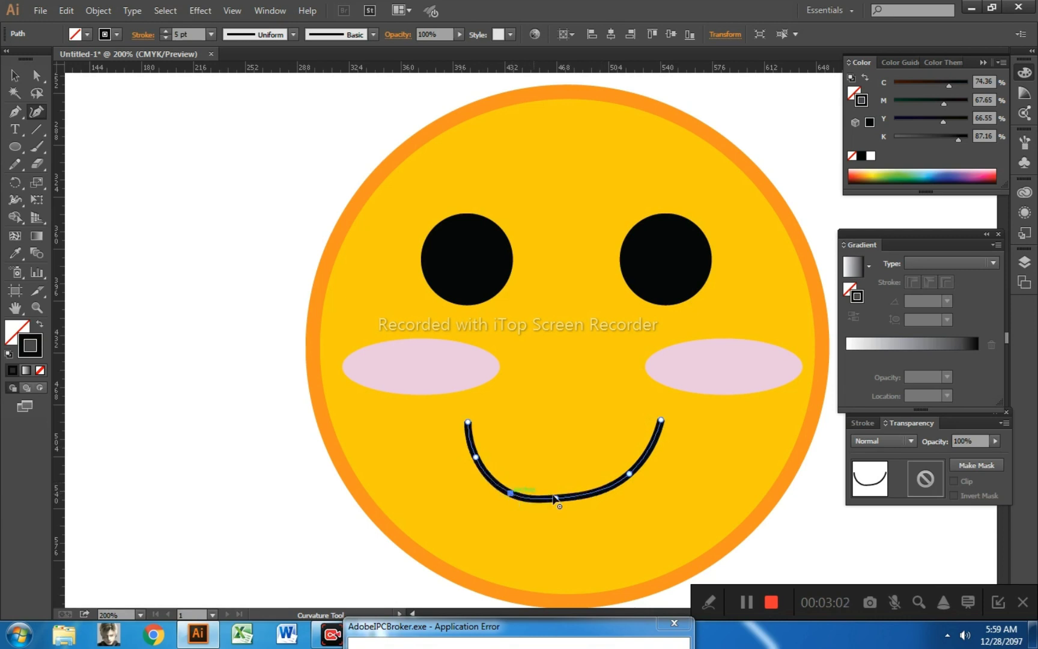
- Delete the two lowest anchor points of the smile path with the Pen tool
left_click(15, 111)
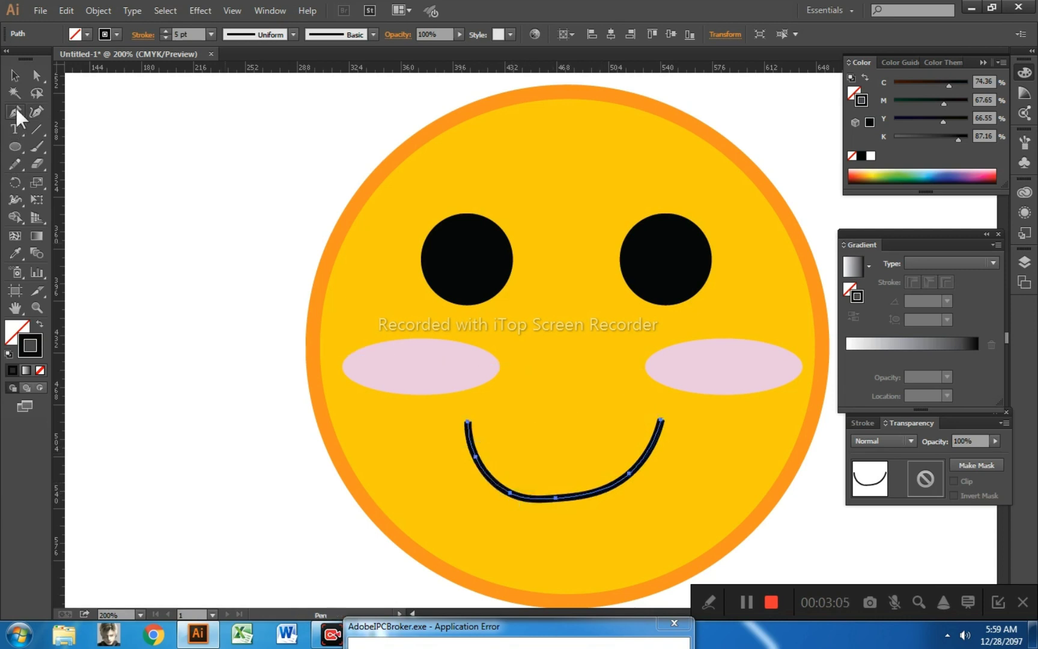
left_click(102, 147)
left_click(556, 499)
left_click(512, 494)
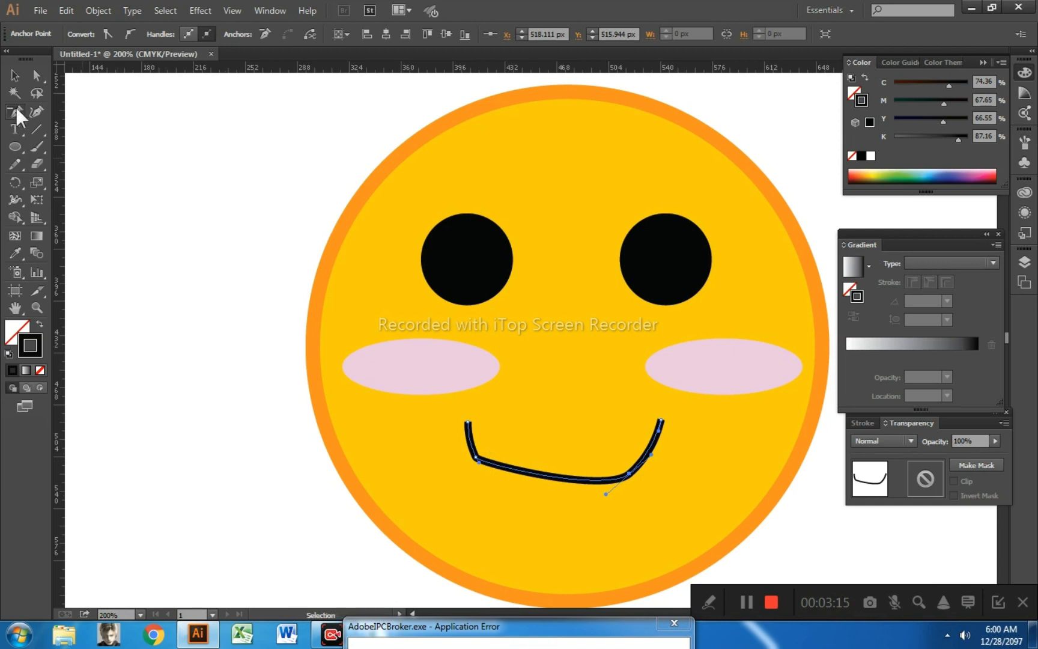
- Pull the smile's lower anchor point down to the middle with the Curvature tool to form a smooth semicircular arc
left_click(37, 111)
left_click_drag(631, 479, 572, 516)
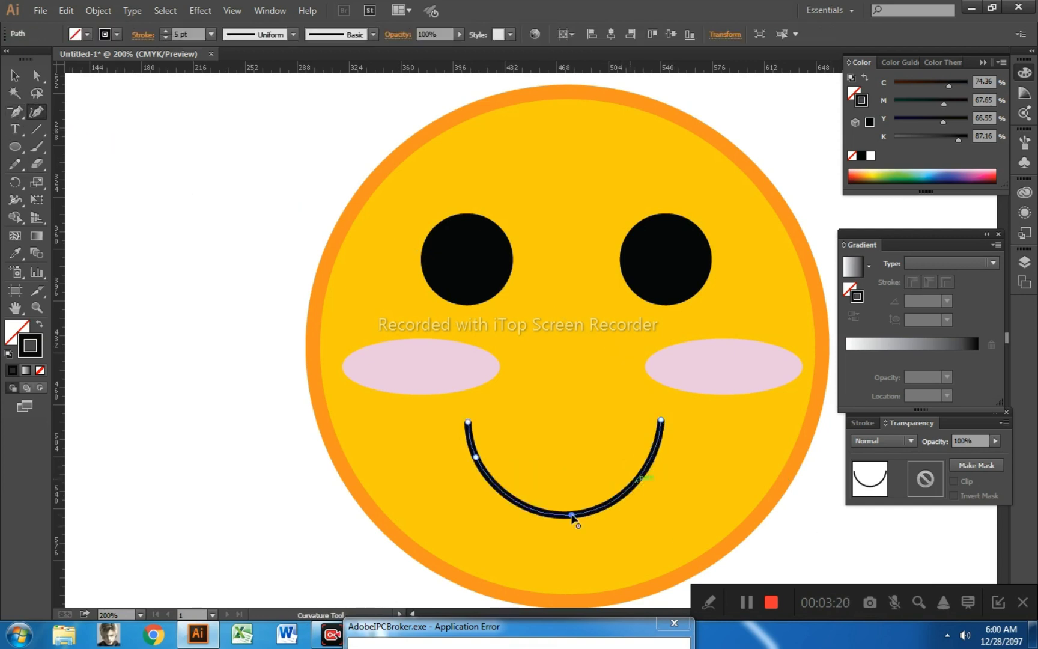
left_click(15, 75)
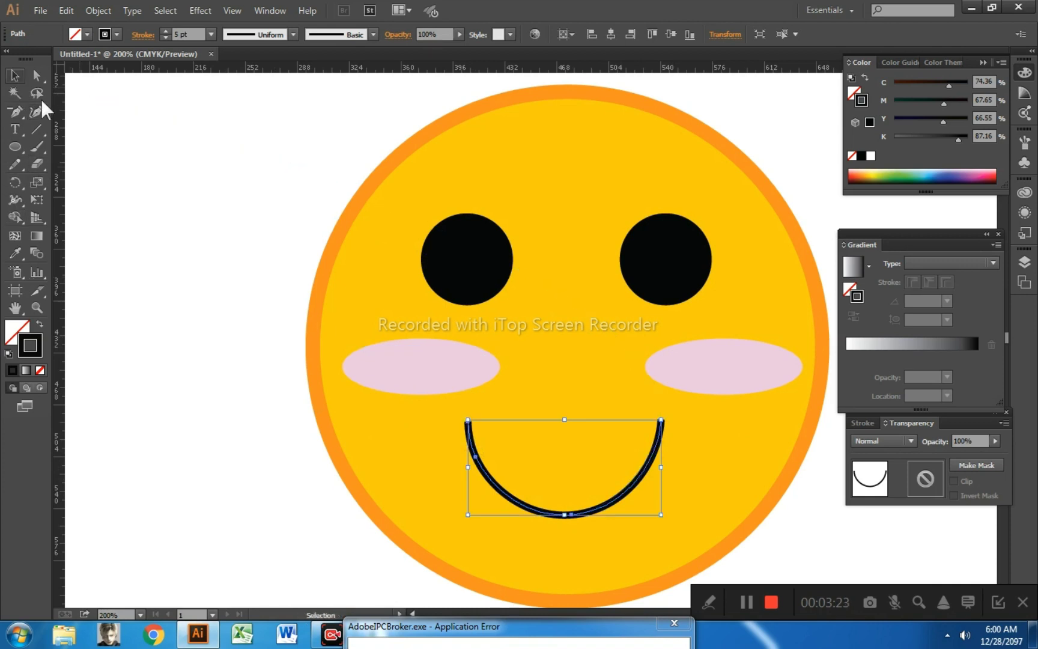
left_click(177, 206)
scroll(208, 289, "down", 3, "alt")
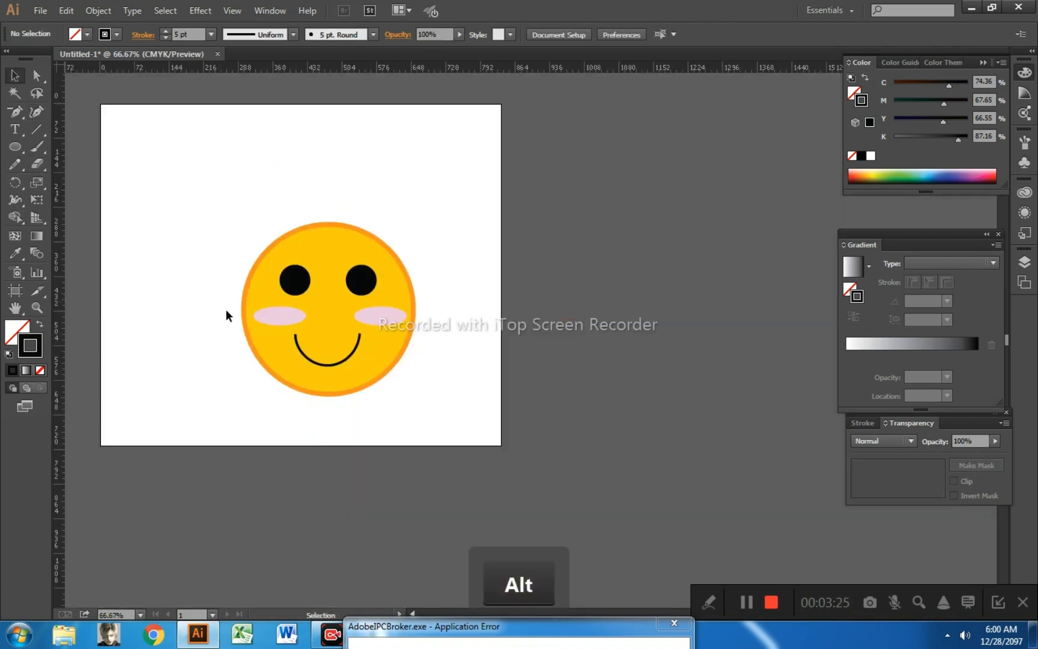
- Set the smile path's stroke weight to 7 pt
left_click(327, 365)
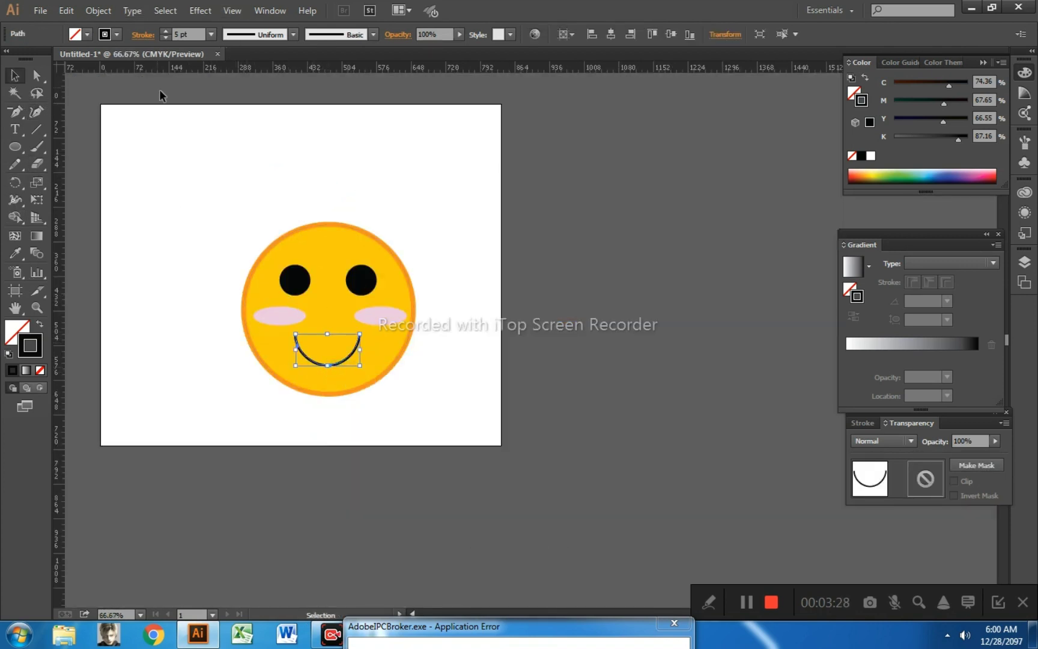
left_click(164, 30)
left_click(165, 30)
left_click(165, 30)
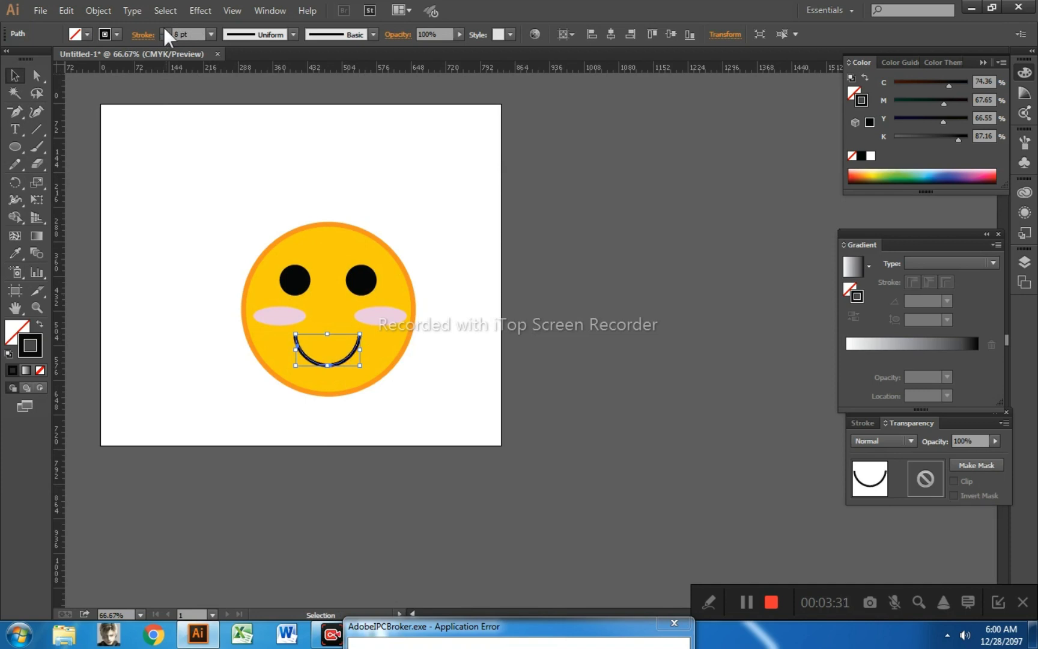
left_click(165, 38)
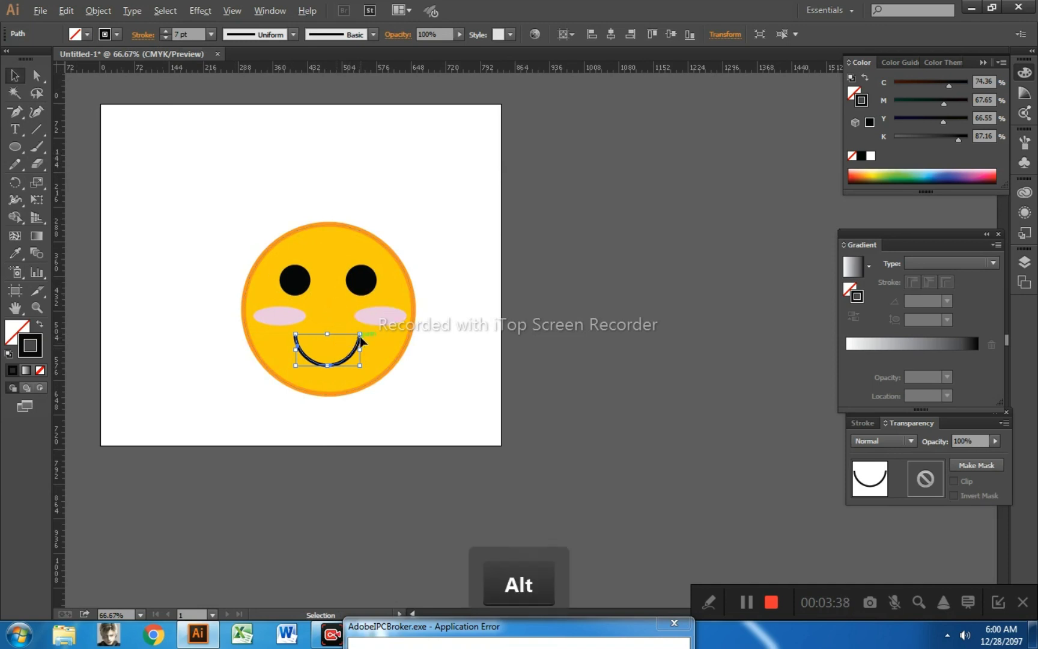
- Scale the smile down slightly and nudge it until it is centred beneath the cheeks
scroll(360, 340, "up", 1)
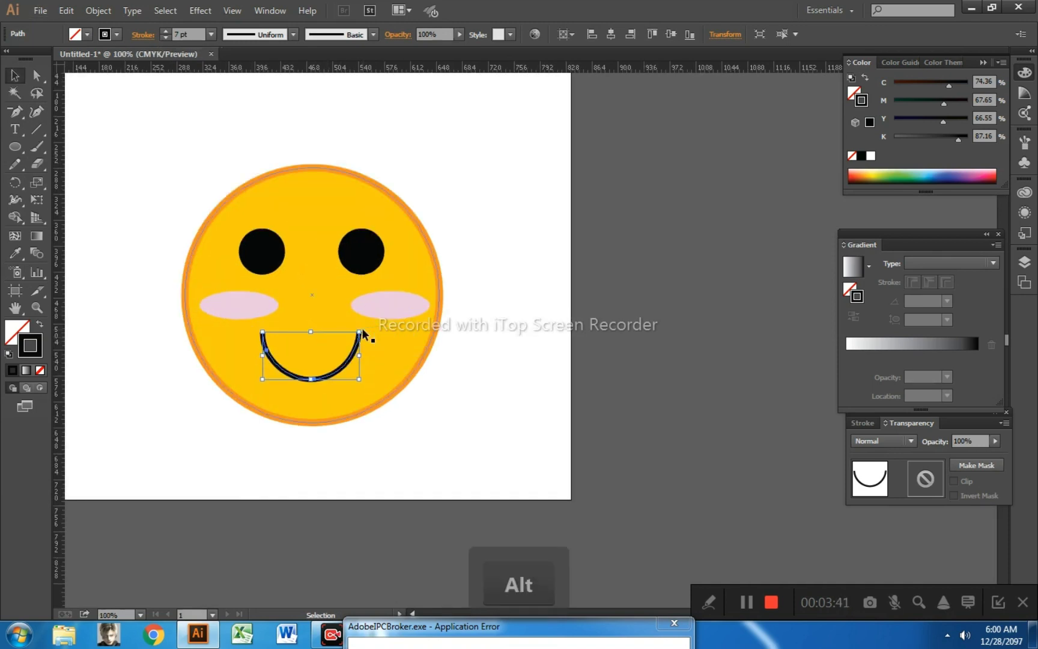
left_click_drag(361, 335, 352, 340)
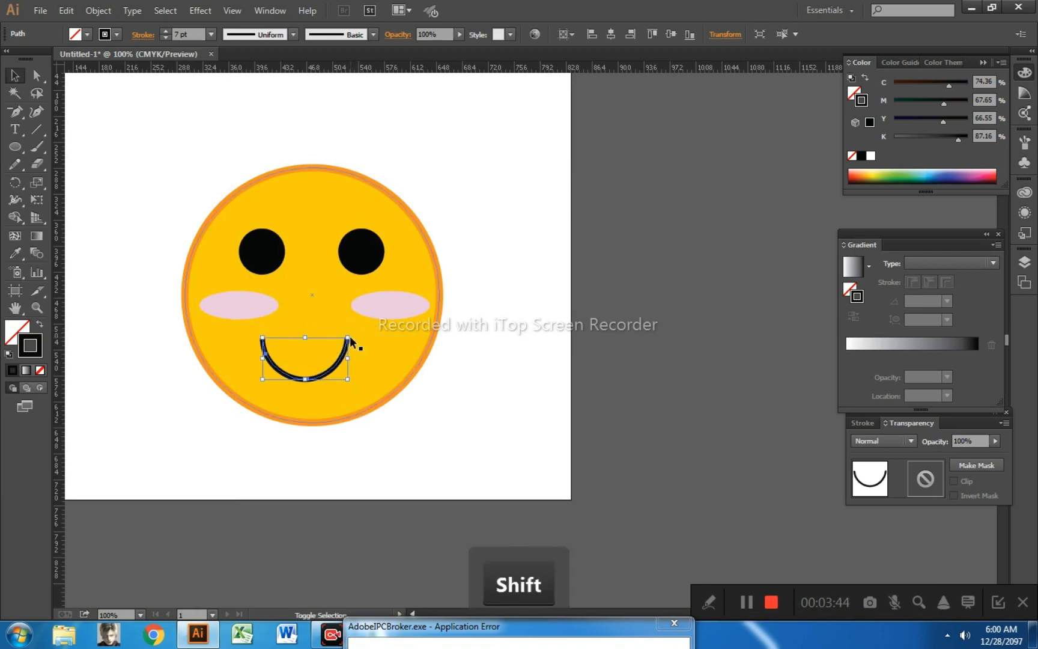
key("Right")
key("Right")
key("Right")
key("Right")
key("Right")
key("Right")
key("Right")
key("Right")
key("Right")
key("Right")
key("Right")
key("Right")
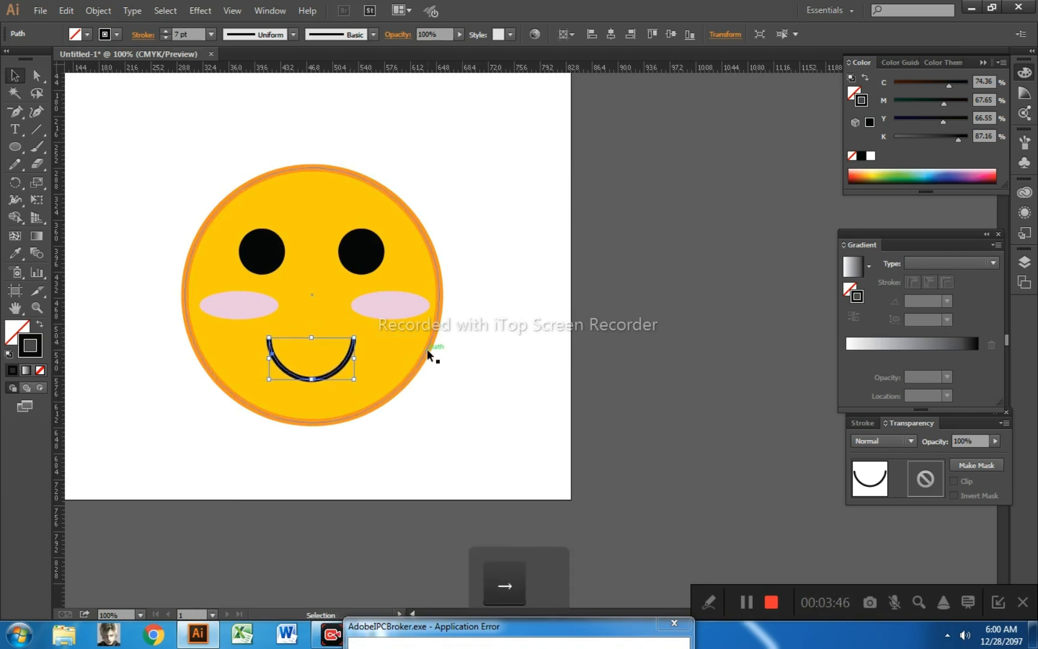
key("Up")
key("Left")
key("Left")
key("Left")
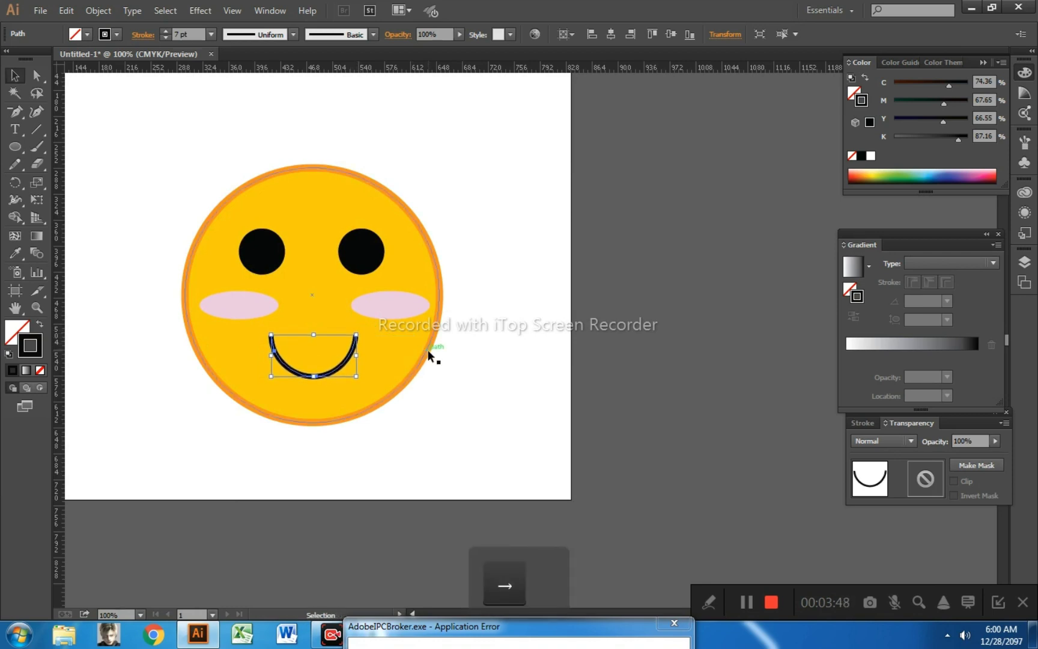
left_click(515, 229)
- Group the face circle, eyes, cheeks and smile into one object
left_click_drag(246, 296, 425, 368)
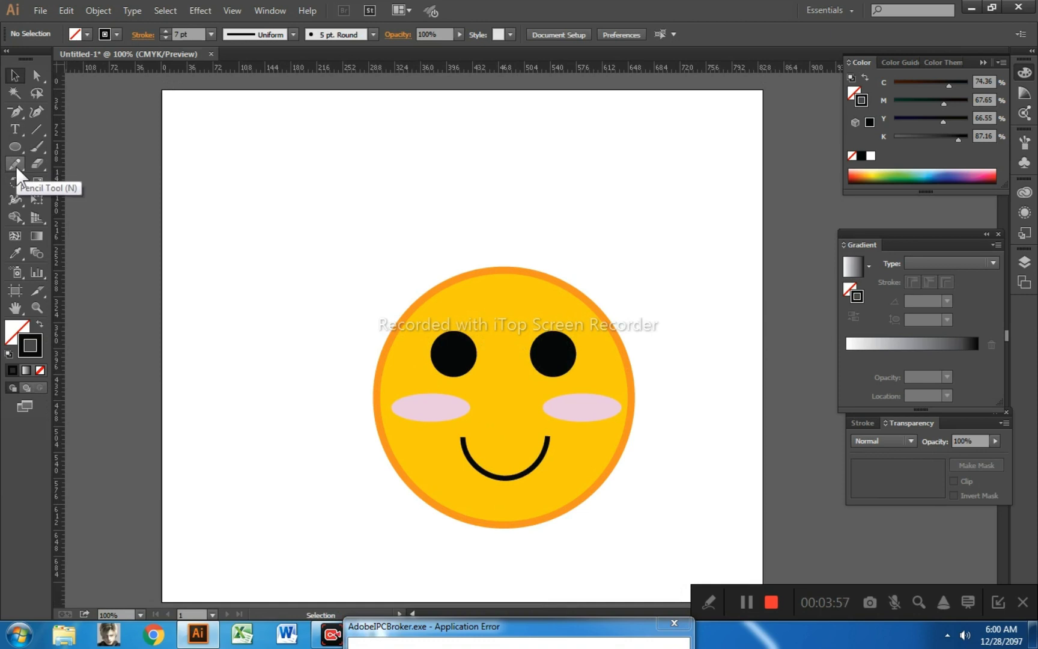
left_click_drag(501, 283, 646, 510)
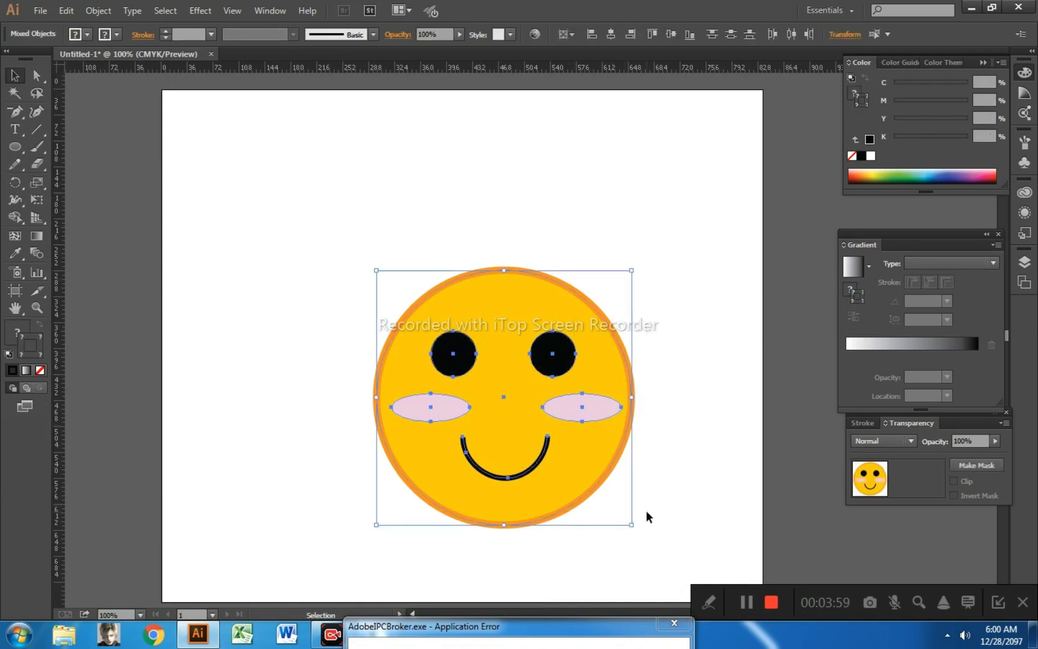
key("ctrl")
key("ctrl+g")
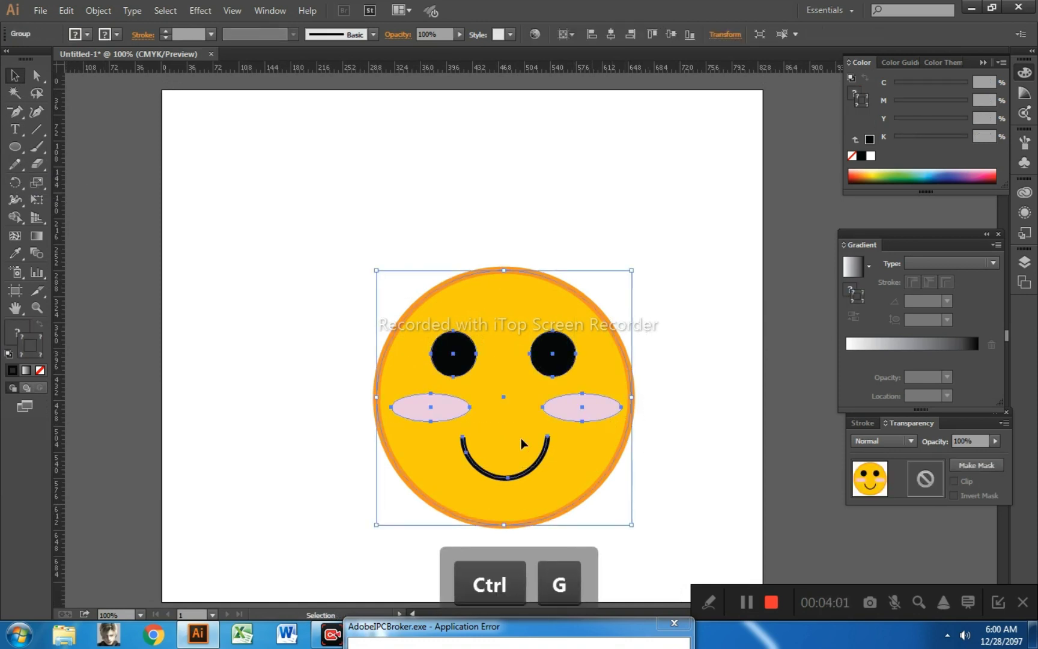
right_click(498, 411)
left_click(262, 341)
left_click(129, 187)
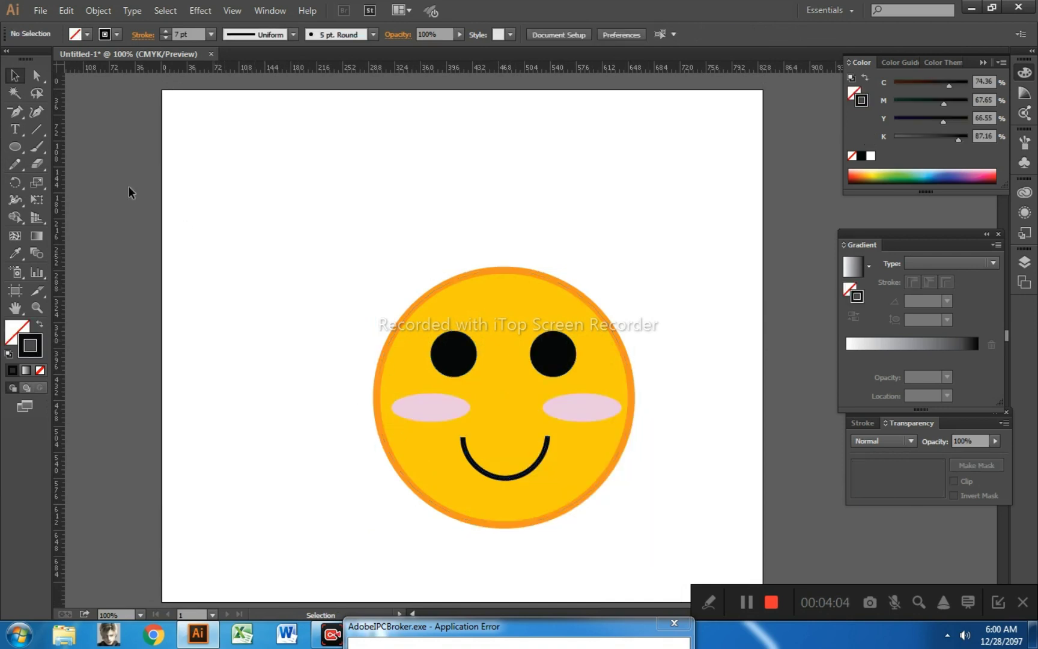
- Draw an antenna with a curled loop at its tip rising from the right side of the head with the Pencil tool
left_click(14, 163)
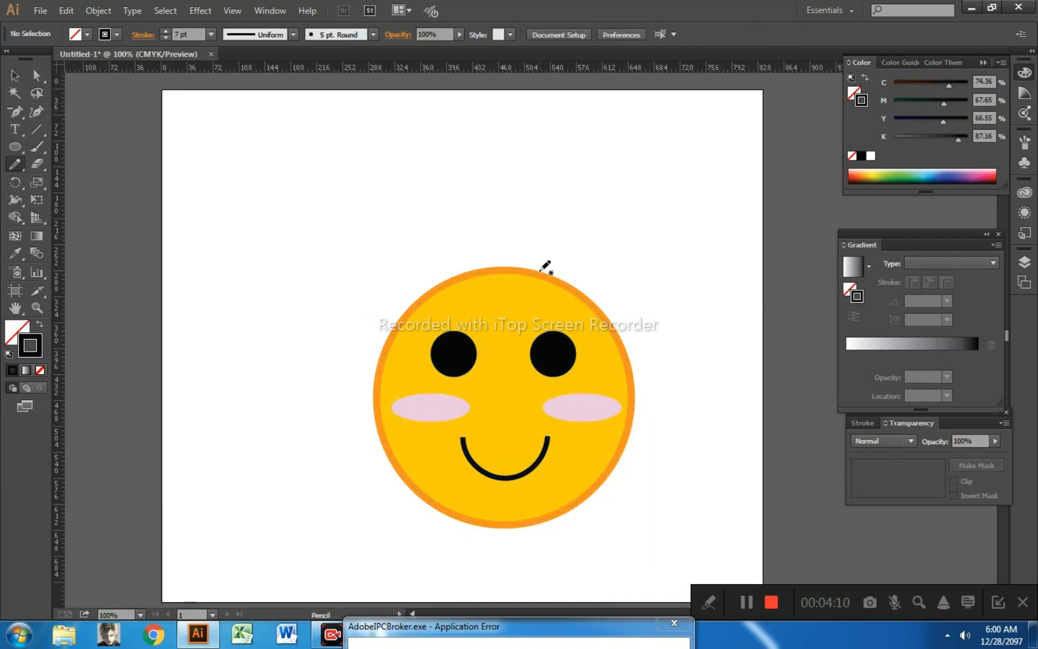
mouse_move(540, 271)
left_mouse_down()
mouse_move(543, 213)
mouse_move(572, 199)
mouse_move(578, 217)
mouse_move(558, 216)
mouse_move(571, 191)
left_mouse_up()
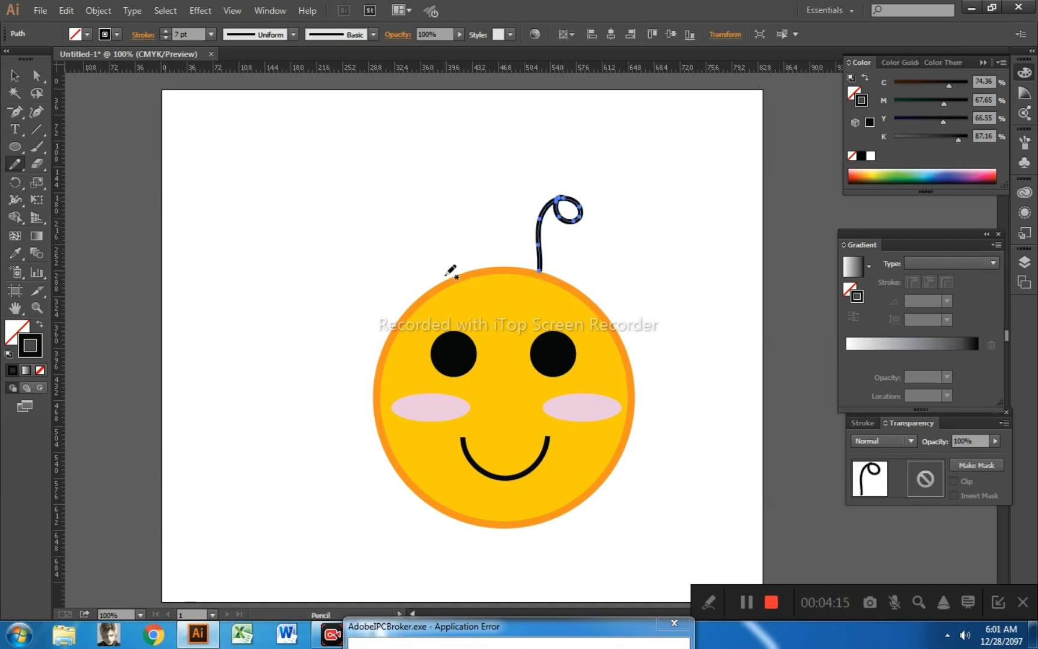
left_click(15, 75)
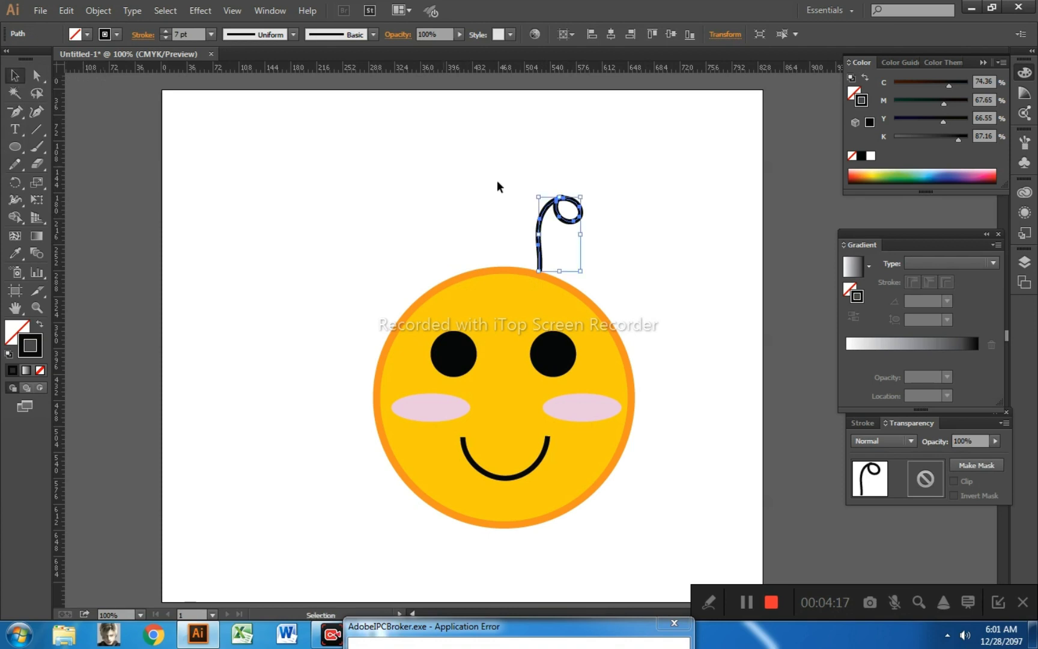
- Copy and paste the antenna, placing the duplicate on the left side of the head
right_click(574, 231)
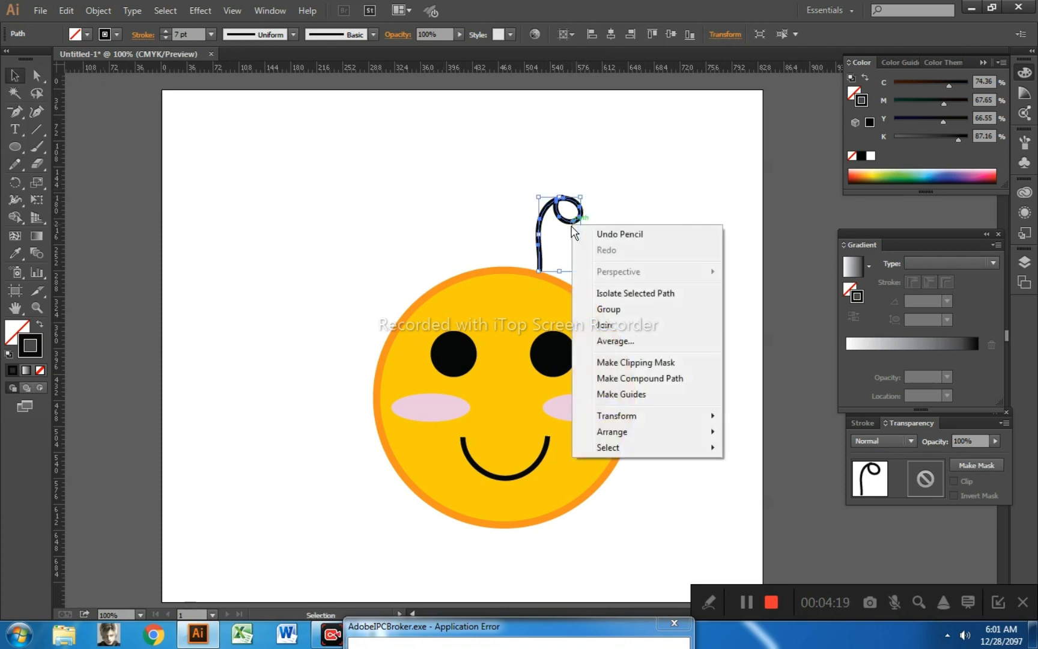
left_click(63, 14)
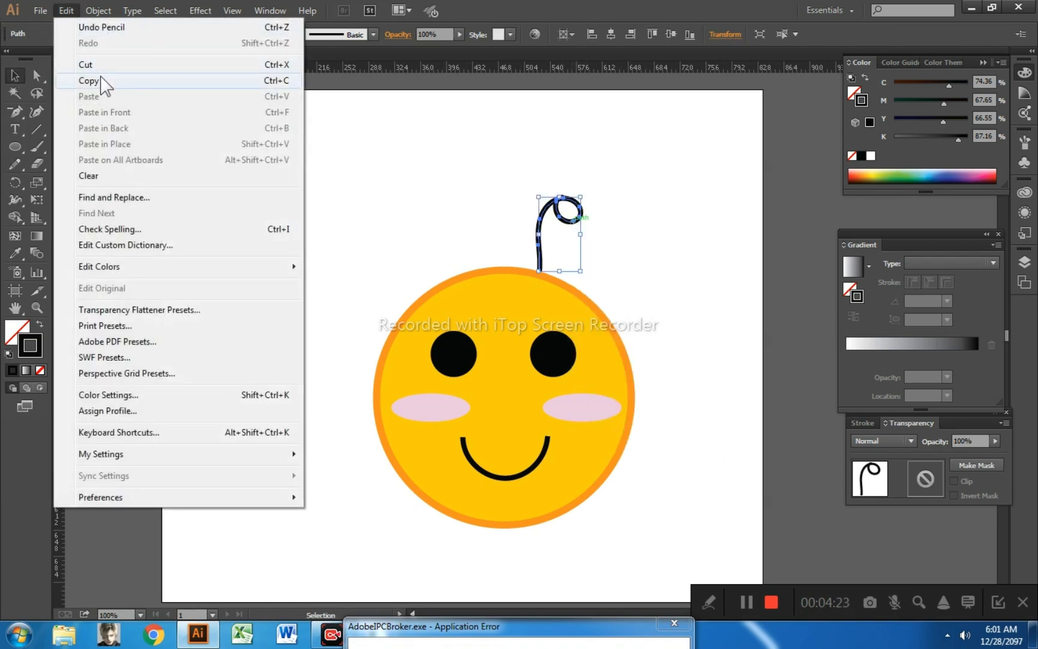
left_click(90, 80)
left_click(65, 9)
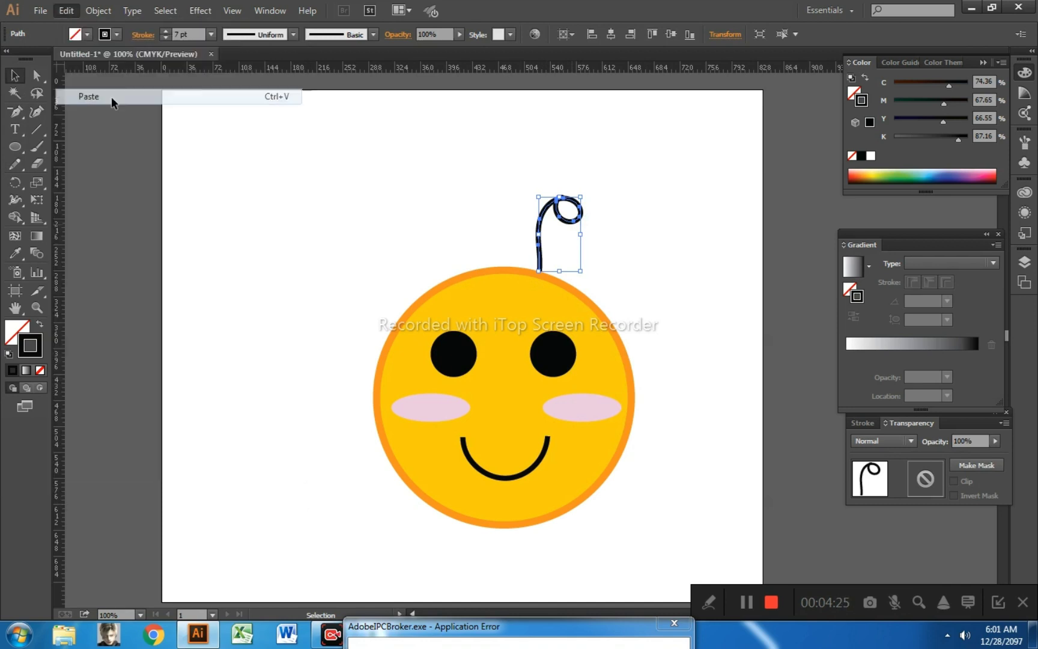
left_click(111, 97)
left_click_drag(513, 307, 458, 208)
- Reflect the duplicated antenna across the vertical axis
right_click(479, 227)
mouse_move(531, 421)
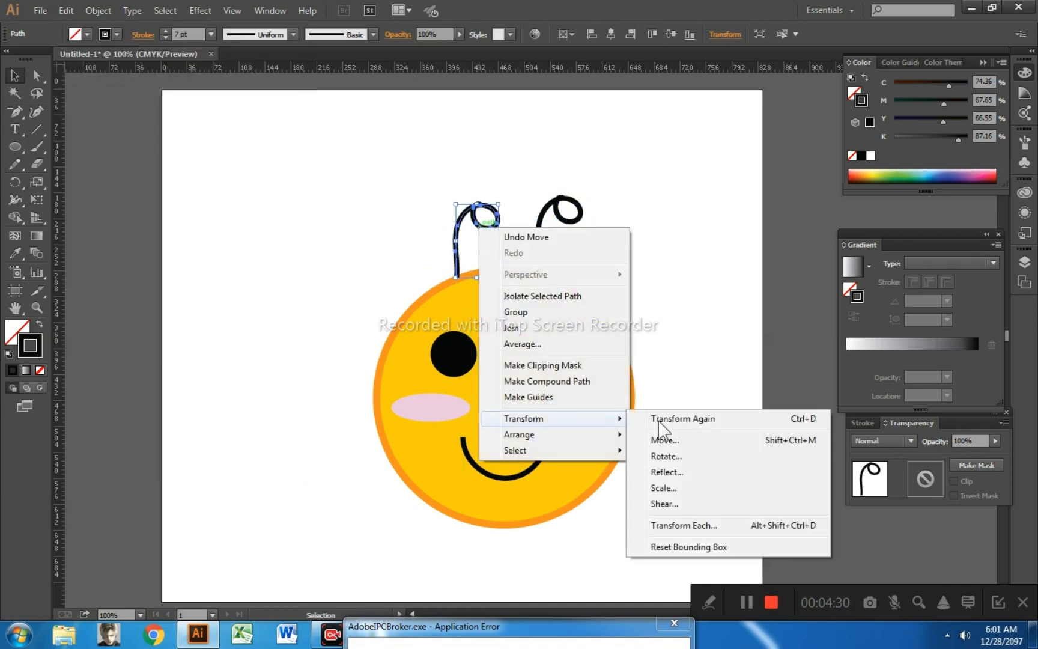
left_click(696, 474)
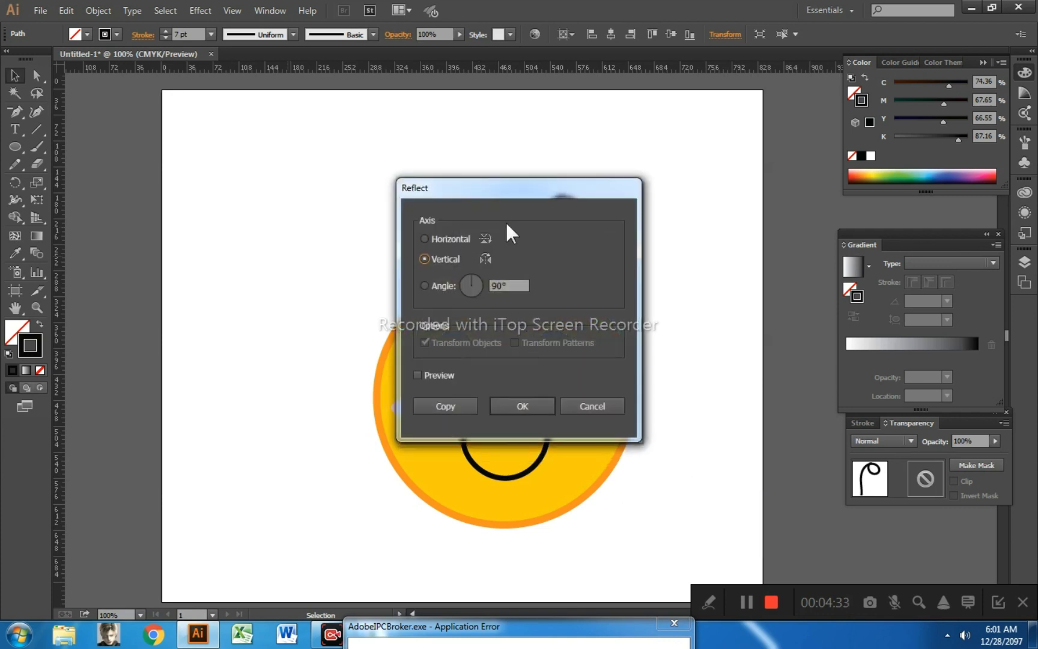
left_click_drag(490, 191, 252, 159)
left_click(158, 337)
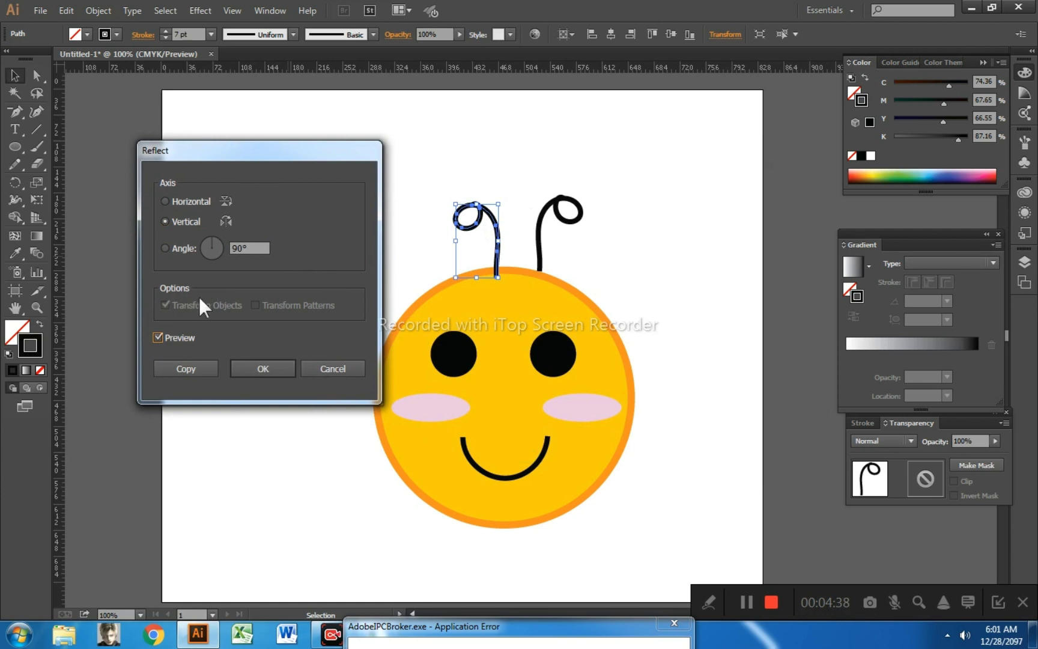
left_click(246, 368)
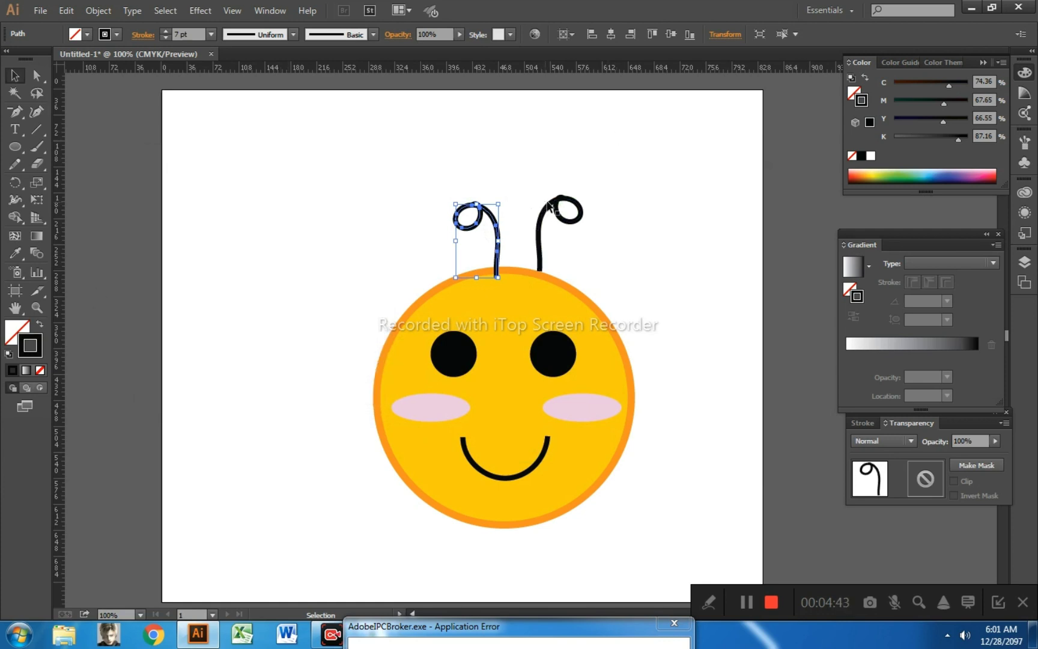
- Close the Adobe IPC Broker error and move the mirrored antenna further left, level with the other one on the head's edge
key("Left")
key("Left")
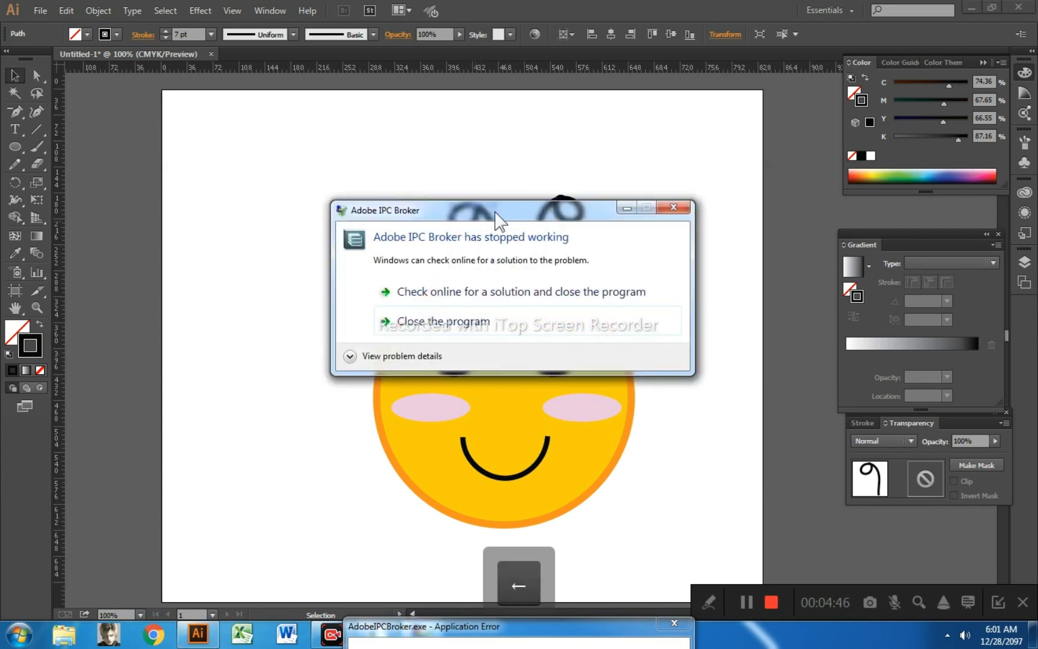
left_click(493, 317)
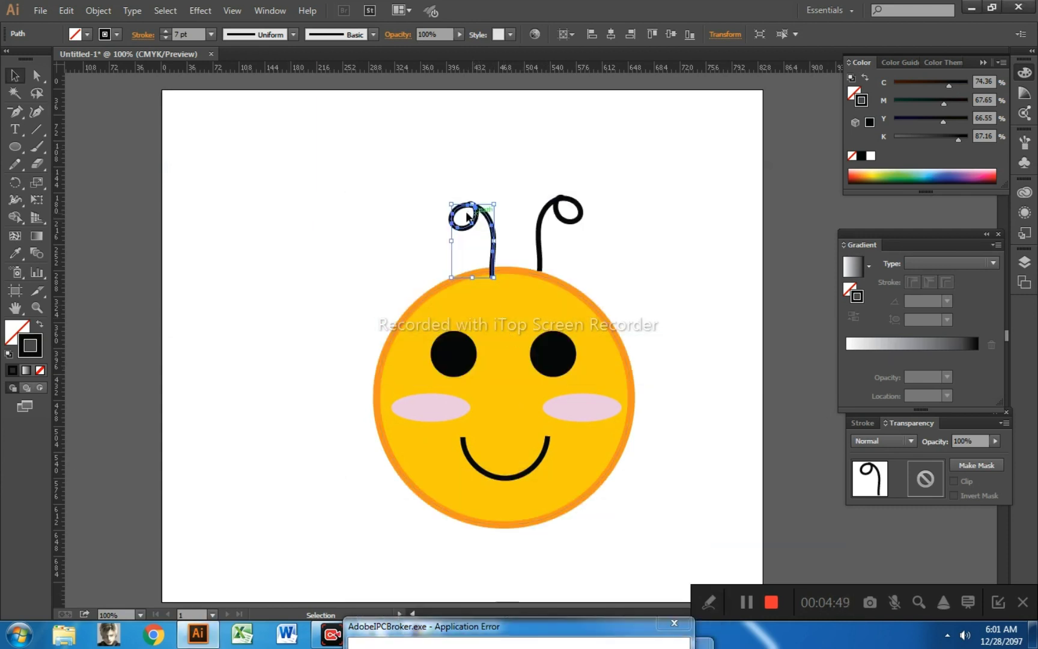
left_click_drag(462, 209, 441, 202)
key("Left")
key("Left")
key("Down")
key("Down")
key("Down")
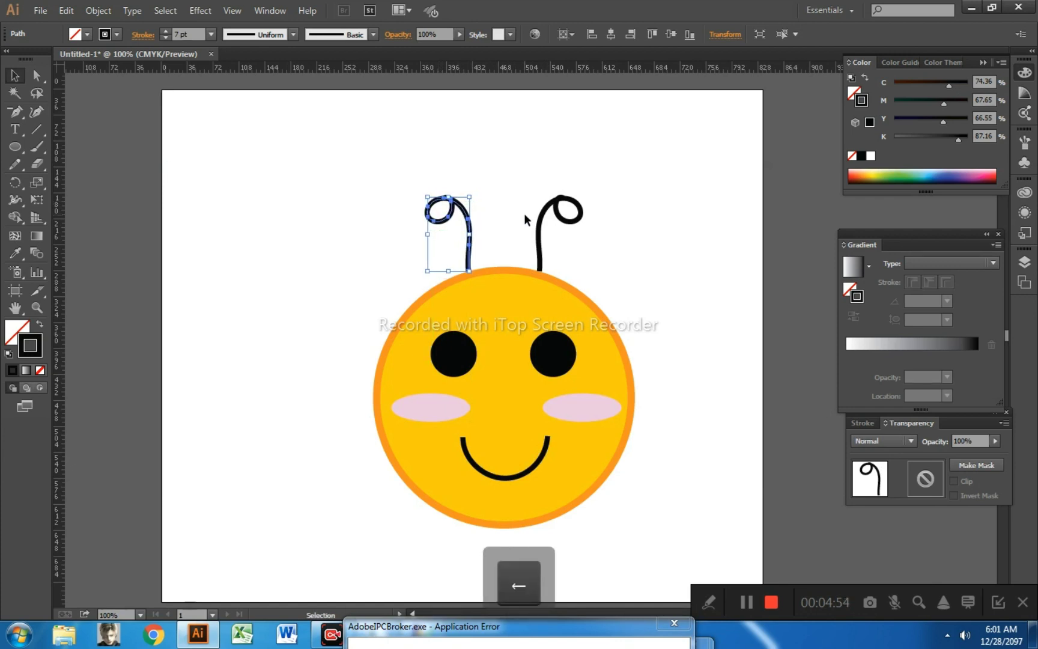
left_click(540, 257)
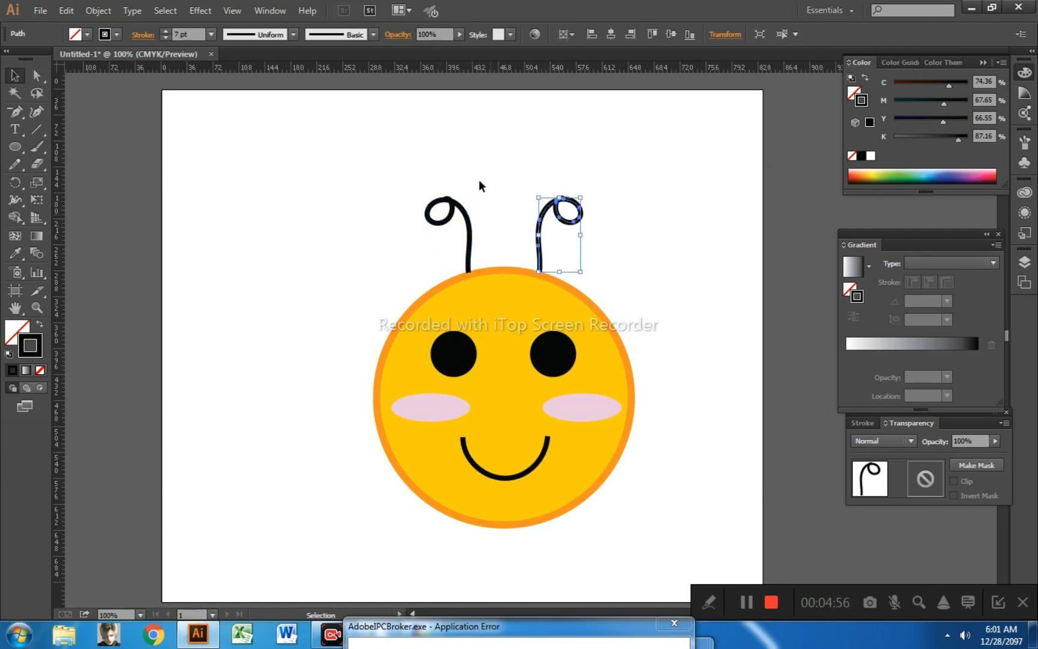
left_click(478, 179)
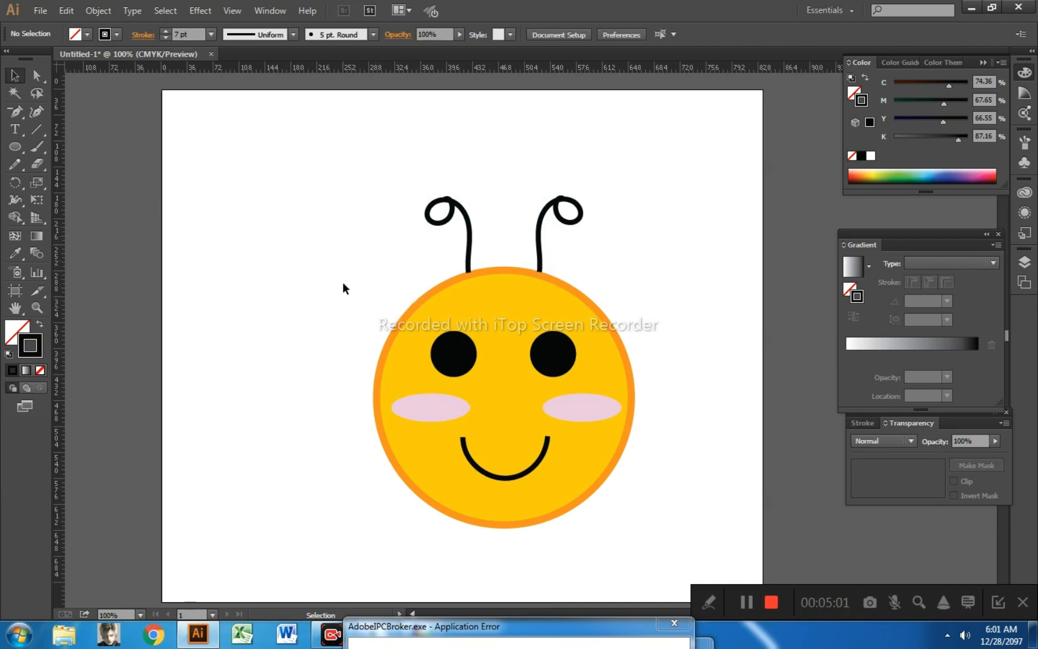
- Draw a small circle around the left antenna's curled loop with the Ellipse tool and nudge it into line with the loop
left_click(469, 341)
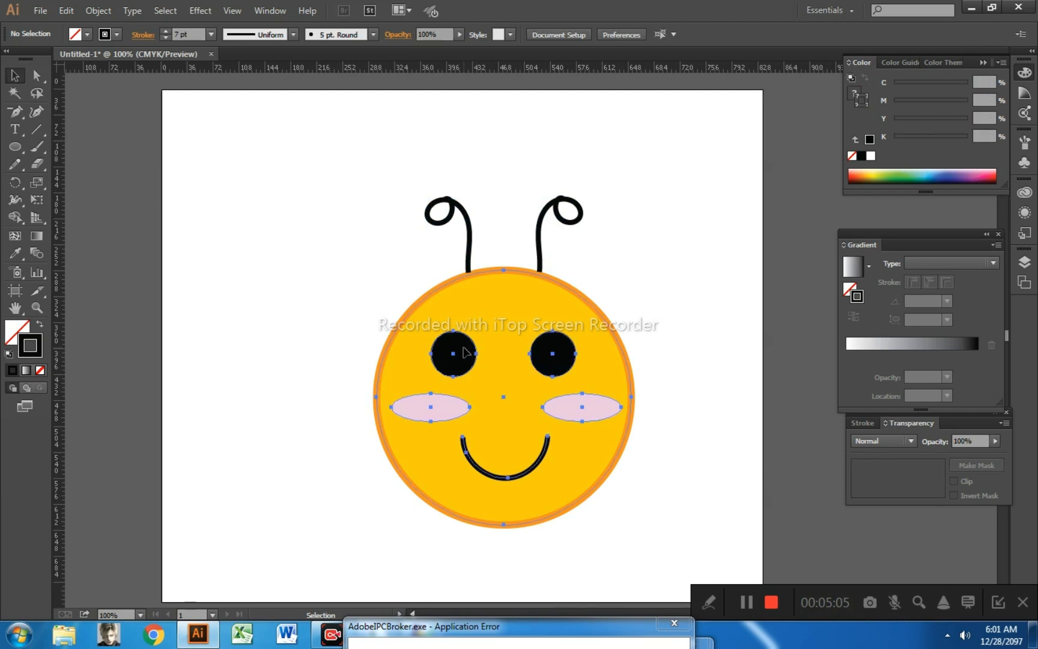
left_click(12, 148)
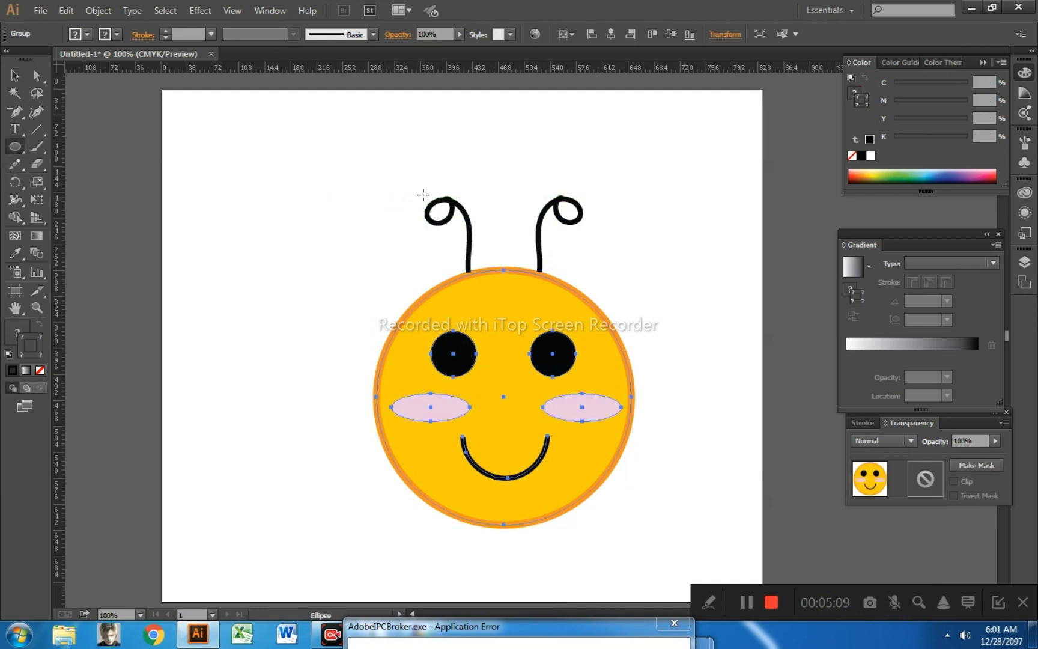
left_click_drag(424, 194, 461, 230)
key("Left")
key("Left")
key("Left")
key("Left")
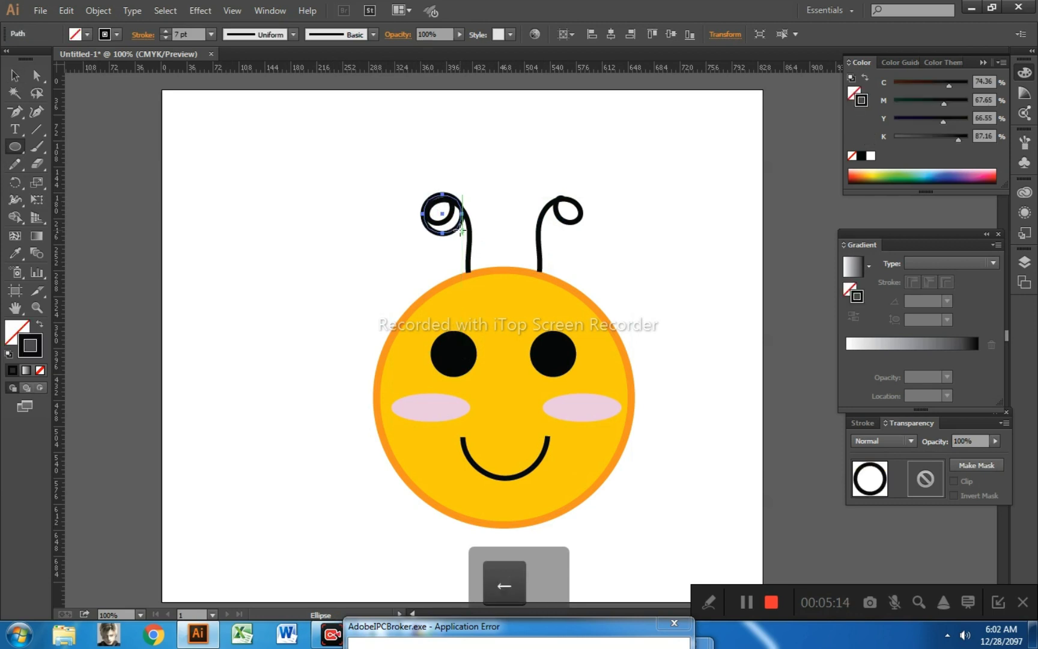
key("Up")
key("Up")
key("v")
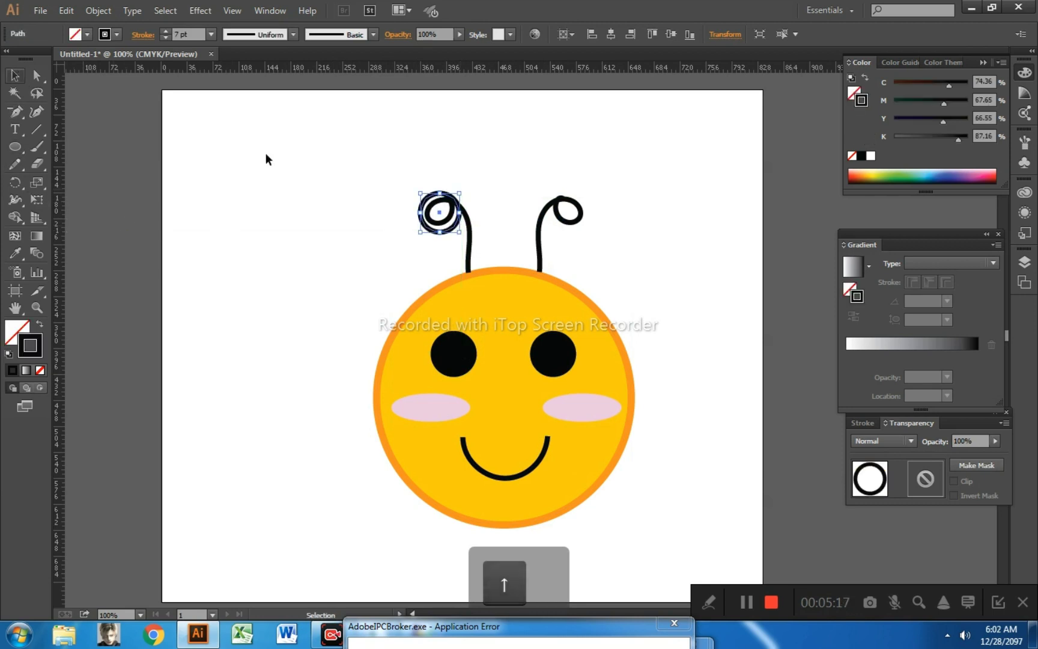
- Fill the small circle with near-black and place a copy over the curled loop of each antenna
left_click_drag(421, 204, 320, 199)
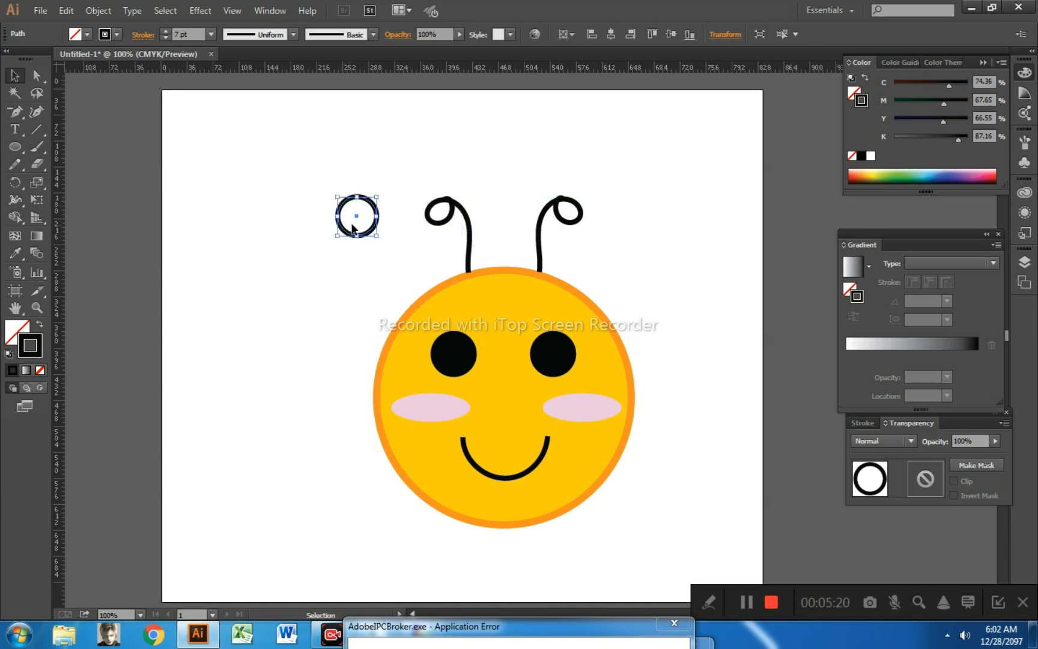
double_click(15, 332)
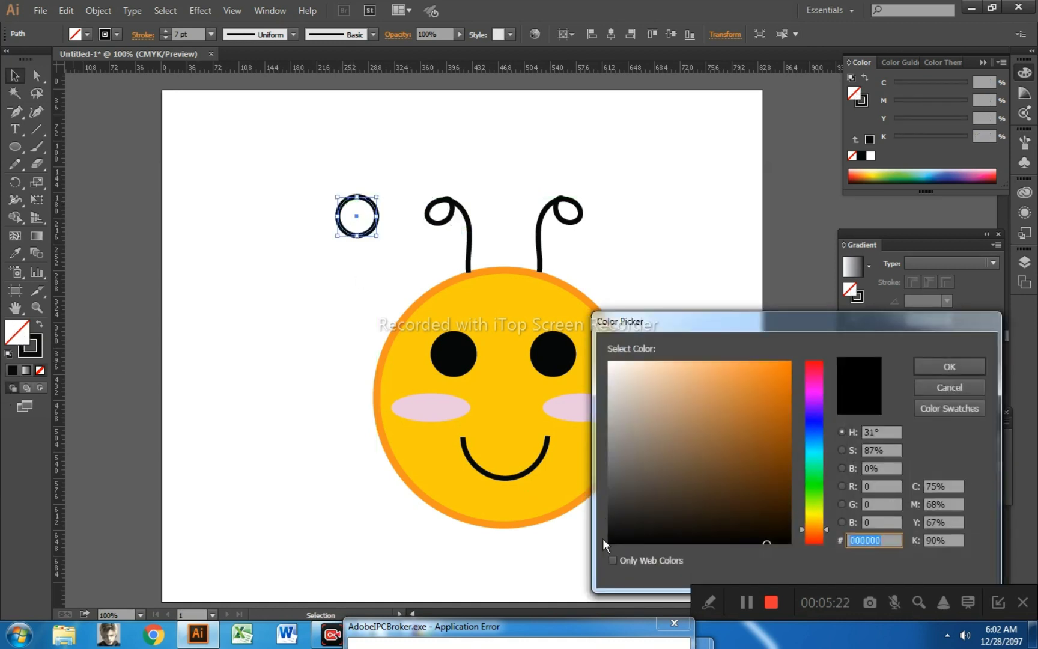
left_click(615, 535)
left_click(928, 366)
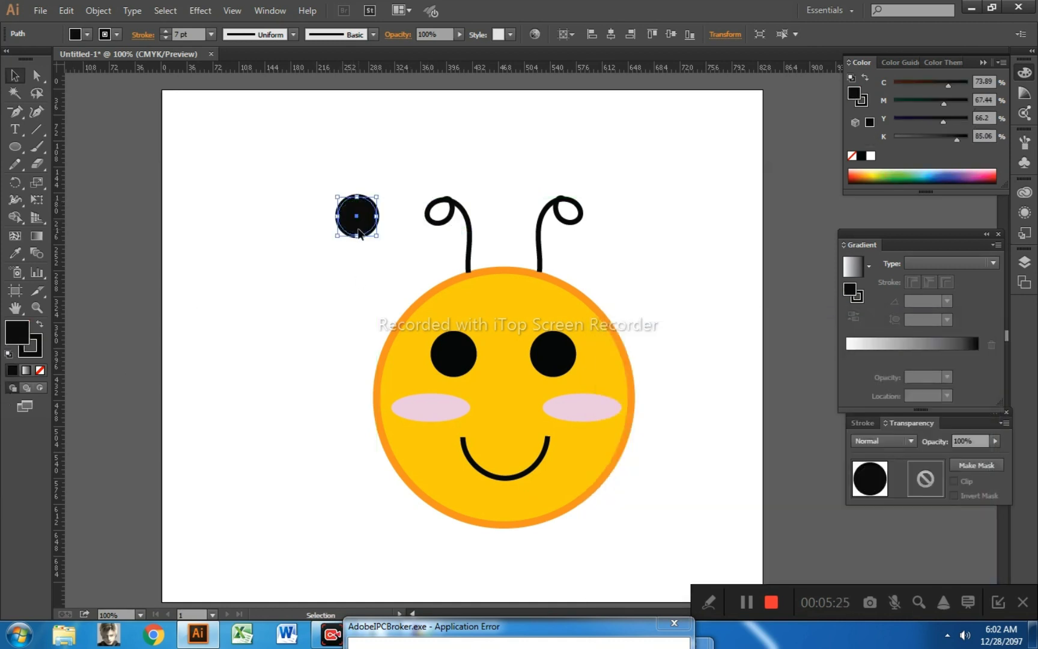
left_click_drag(372, 231, 566, 224)
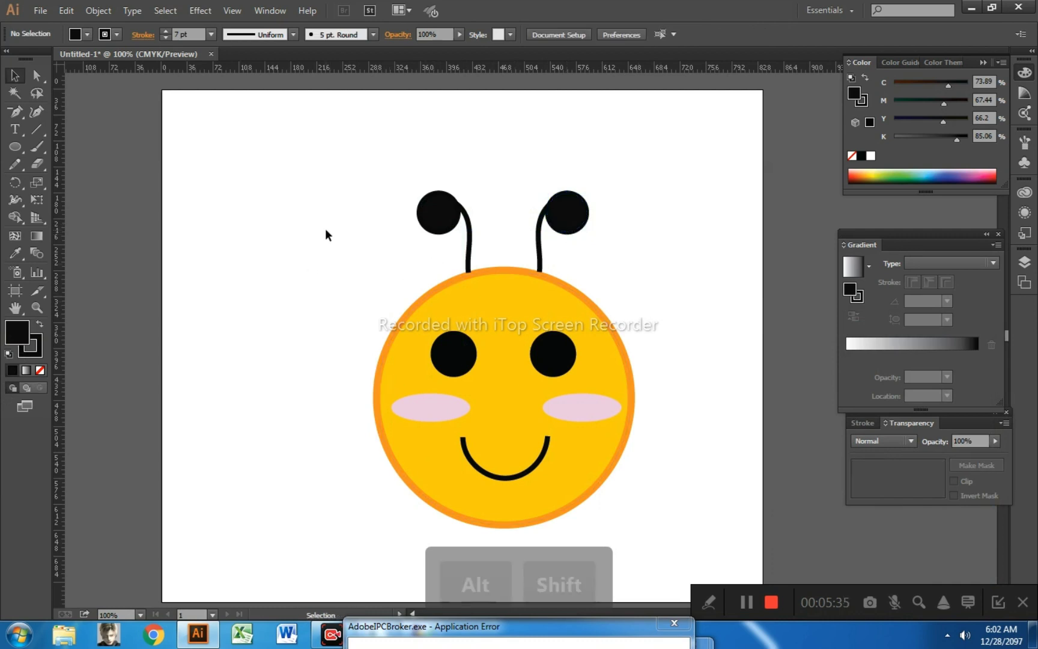
- Group the emoji's head, facial features and antennae into one object
scroll(325, 230, "down", 1, "alt")
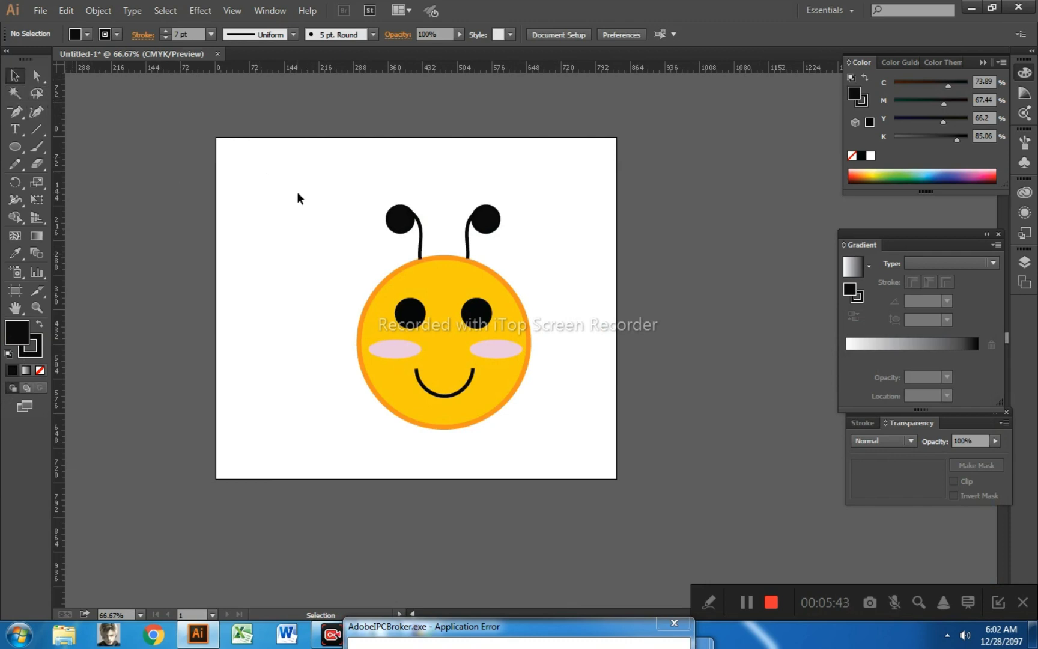
left_click_drag(343, 172, 552, 418)
key("ctrl")
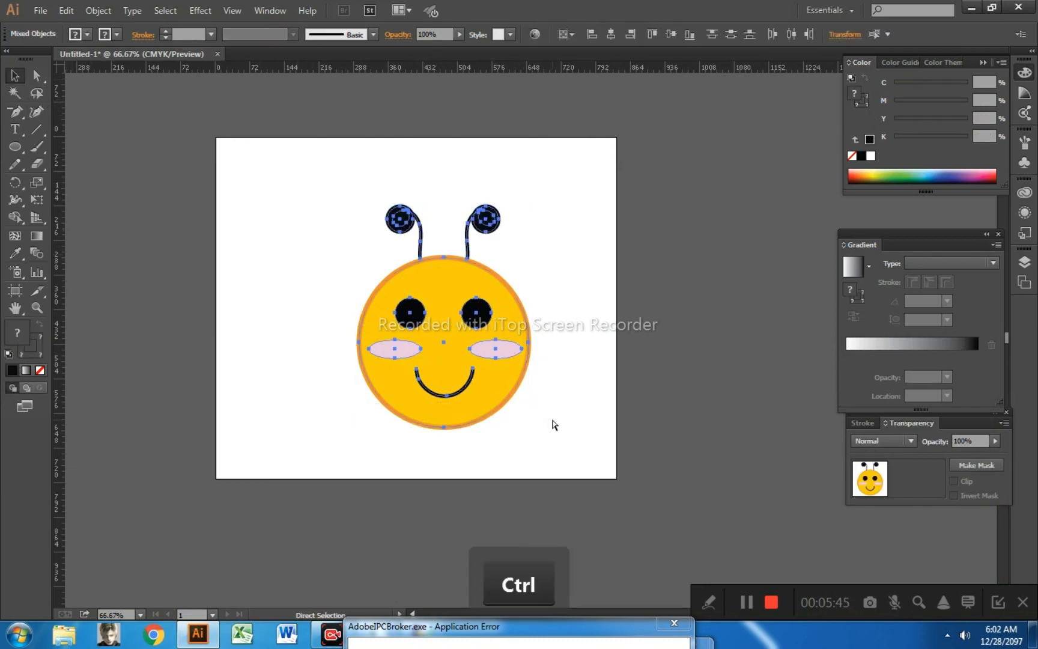
key("ctrl+g")
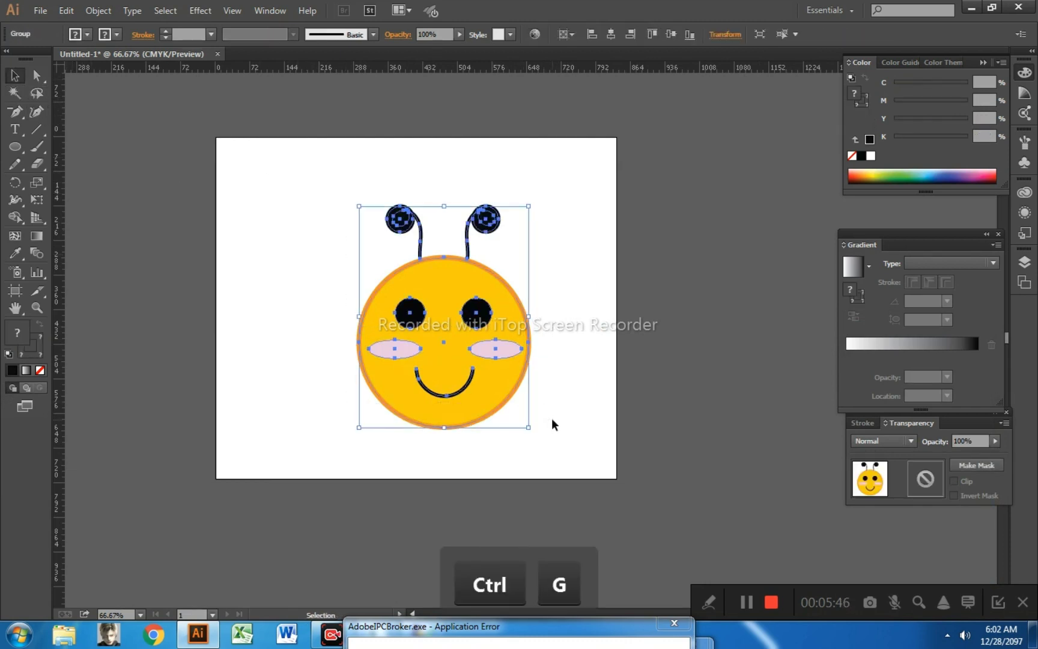
left_click(255, 303)
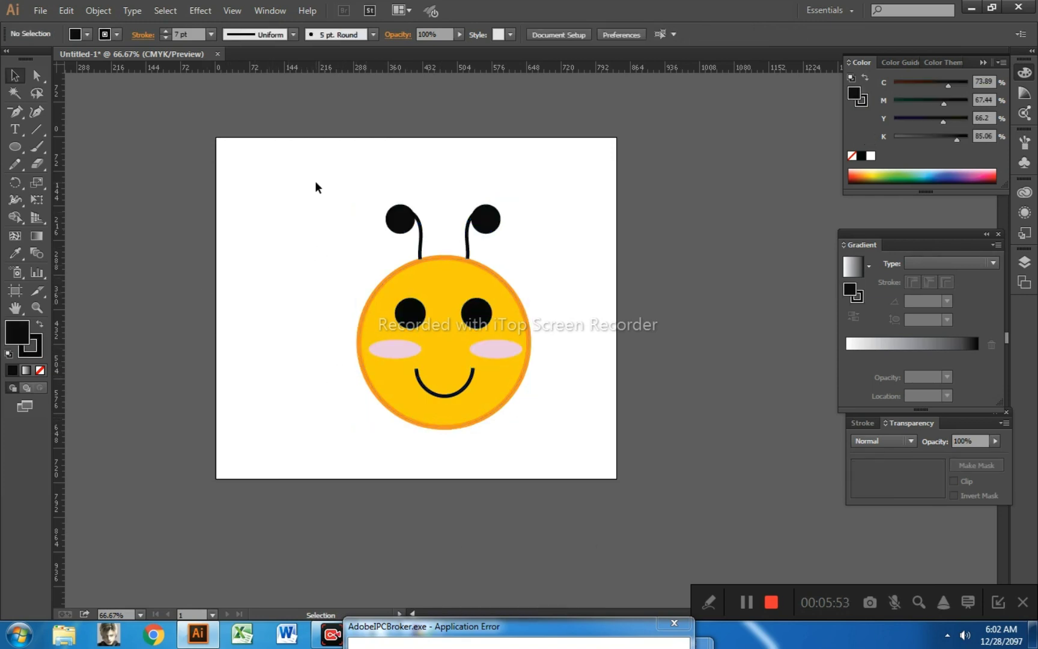
left_click_drag(621, 213, 565, 638)
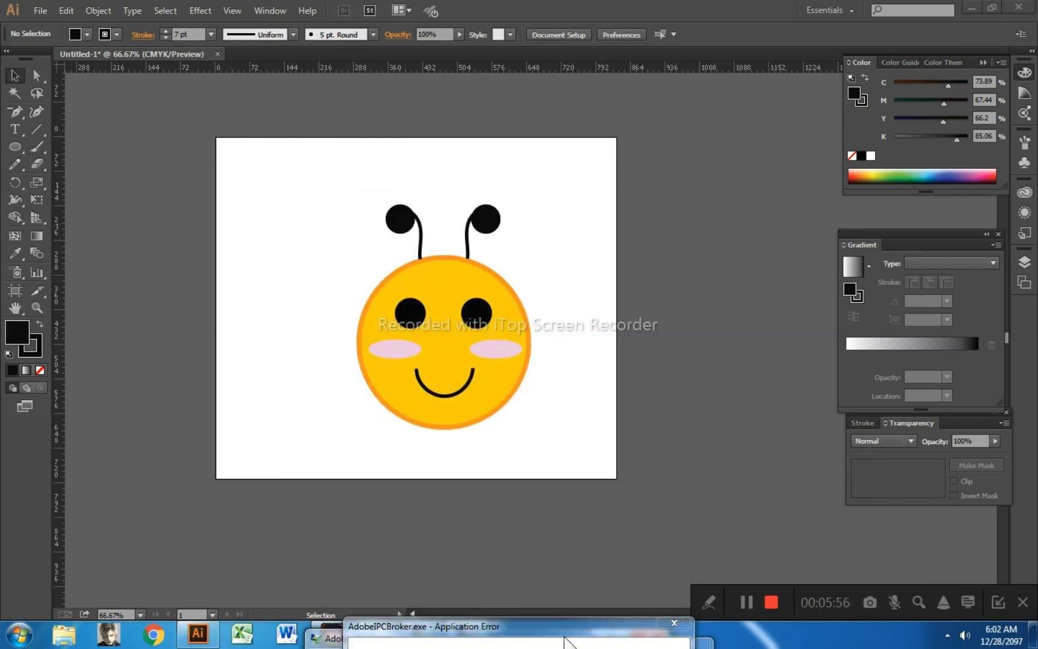
- Add the text "HOW TO MAKE STICKERS" above the emoji with the Type tool
left_click(15, 129)
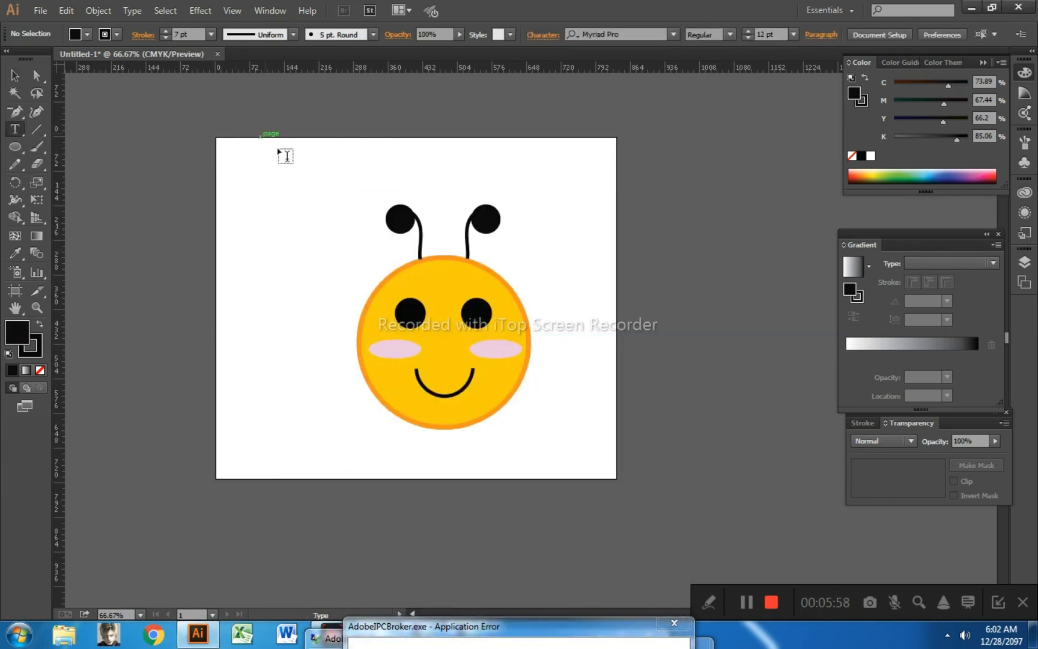
type("HOW TO")
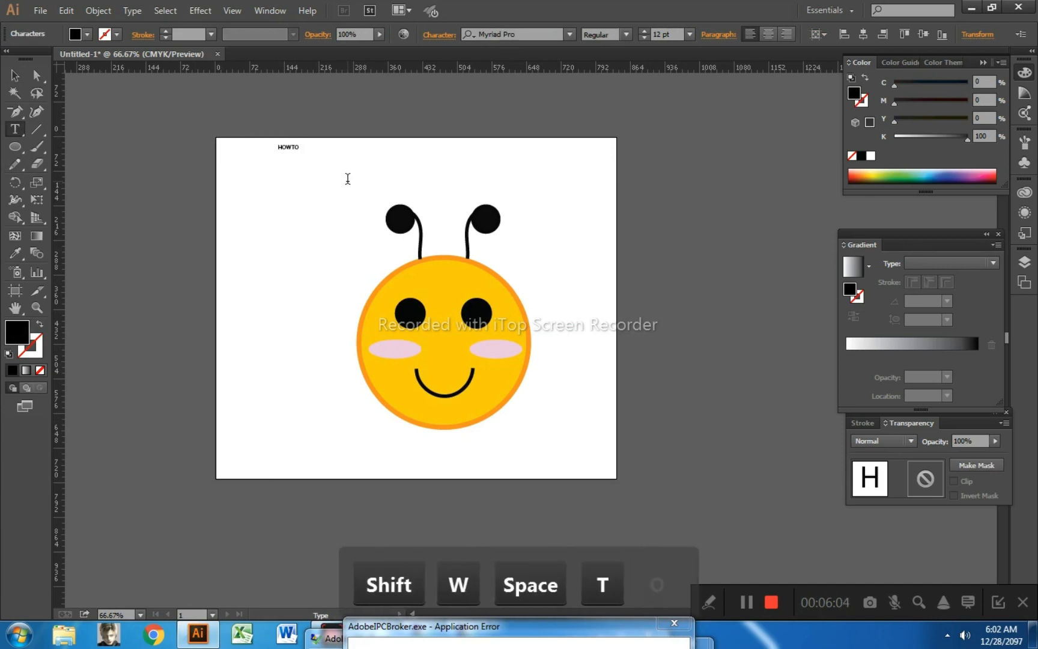
type(" MAKE S")
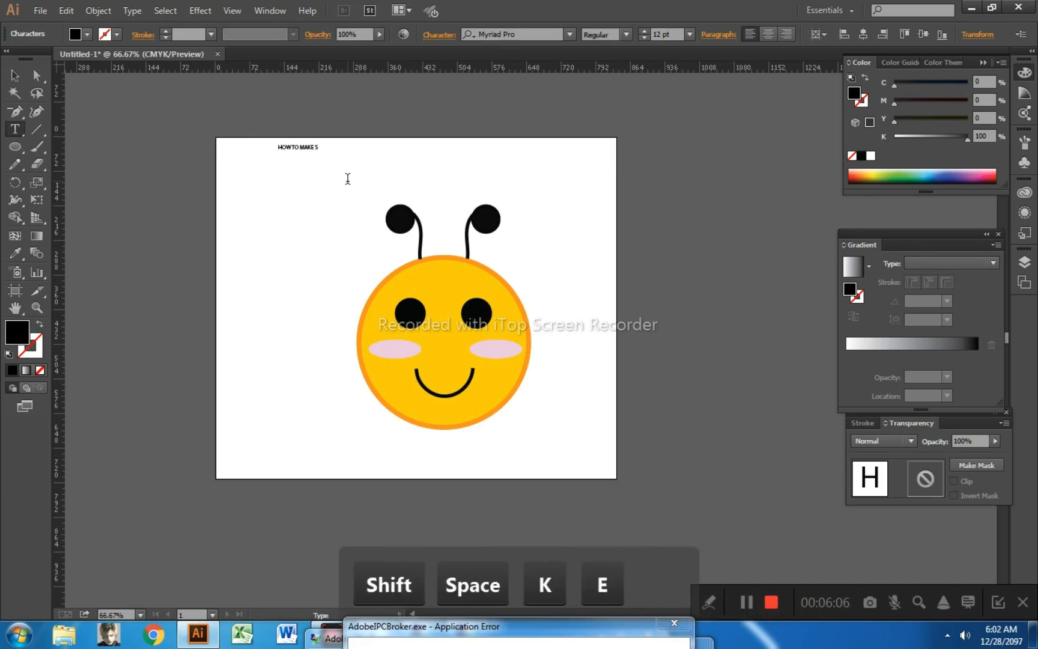
type("TICKERS")
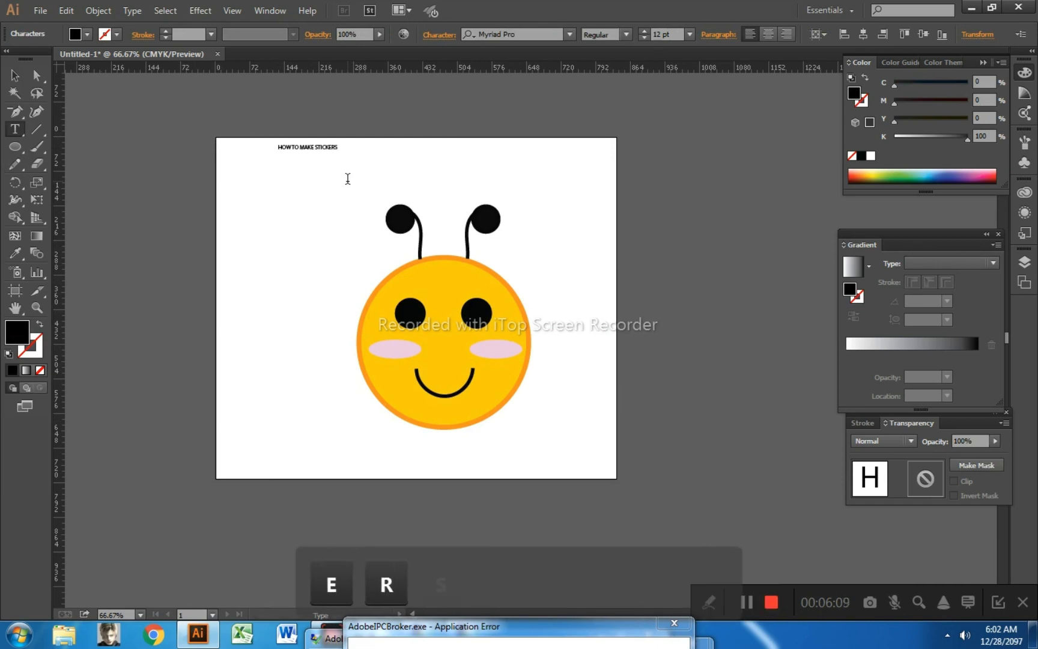
- Enlarge the "HOW TO MAKE STICKERS" text proportionally to about 59.54 pt and nudge it up, away from the antennae
left_click(15, 78)
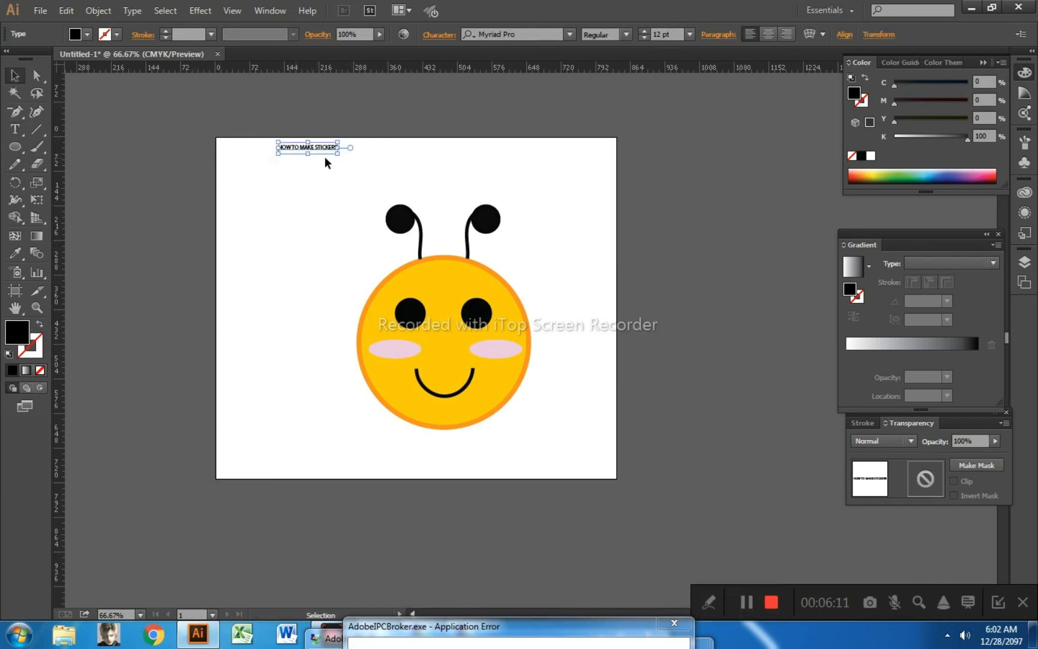
left_click_drag(340, 157, 574, 231)
left_click(697, 241)
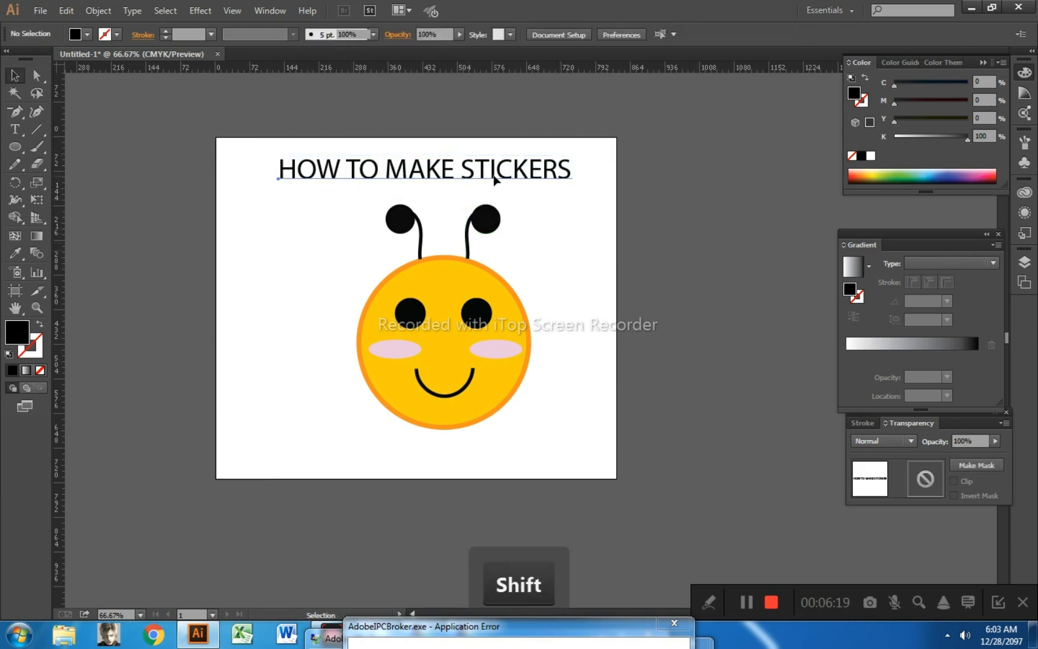
left_click(494, 179)
key("Up")
key("Up")
key("Up")
key("Up")
key("Up")
key("Up")
key("Up")
key("Up")
key("Up")
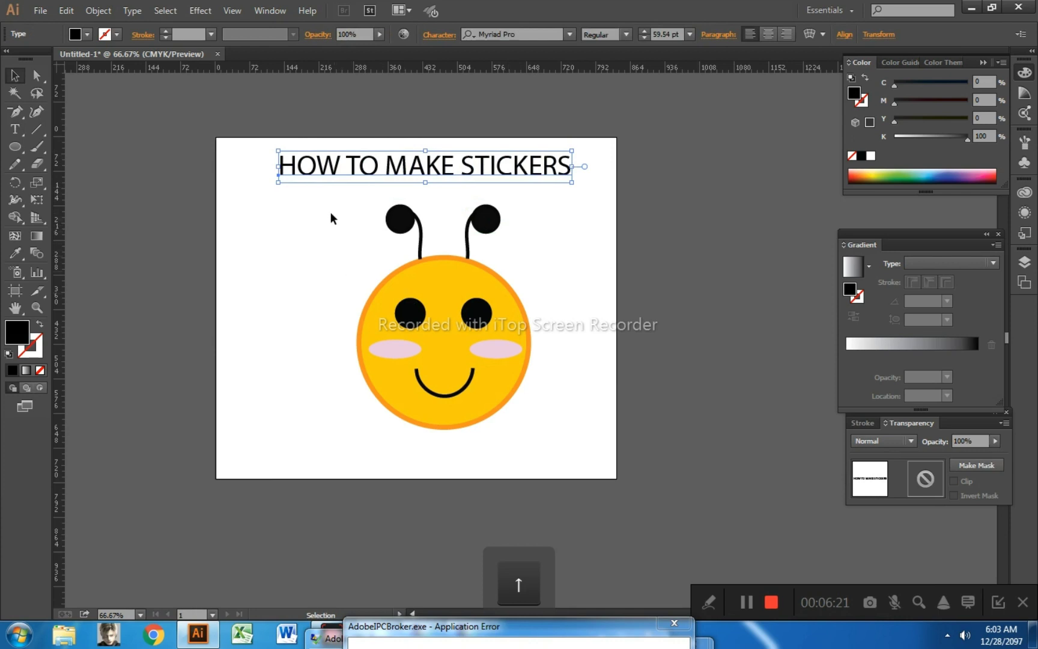
- Try to move the emoji group off the artboard, and undo the move
left_click_drag(332, 214, 573, 392)
key("a")
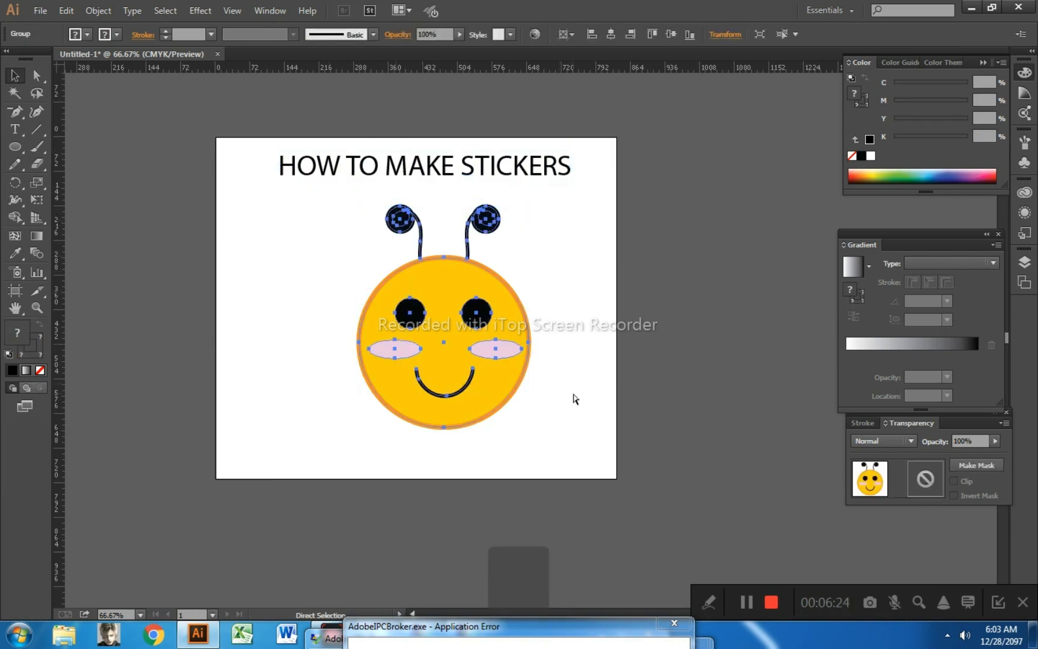
right_click(485, 354, "ctrl")
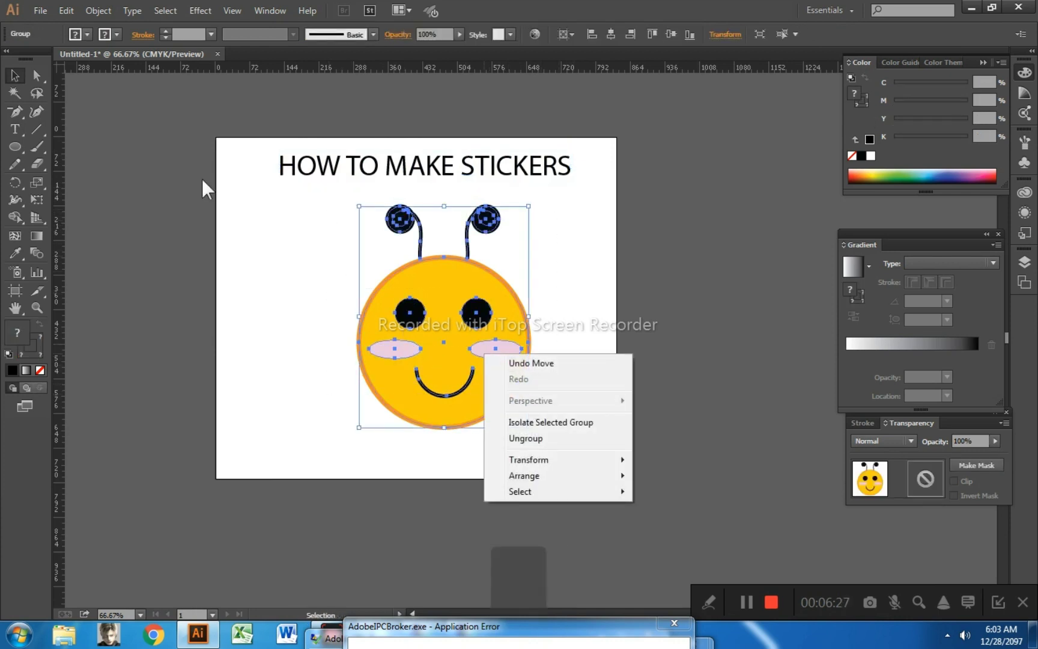
left_click(97, 12)
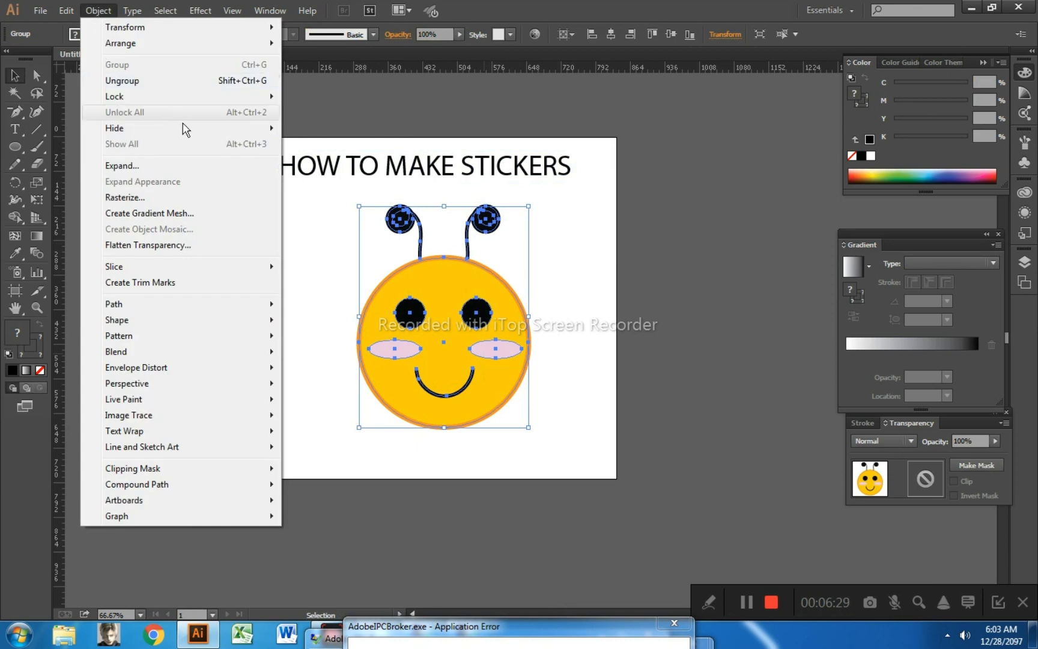
left_click(326, 336)
left_click_drag(393, 336, 692, 418)
key("ctrl+z")
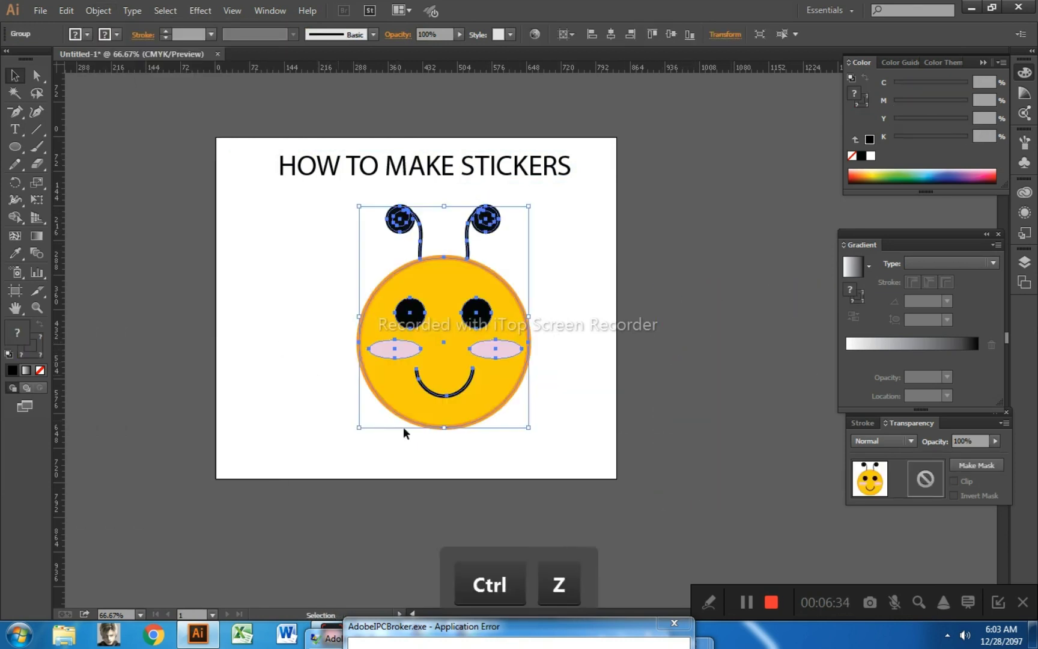
- Copy and paste the emoji group, placing the duplicate outside the artboard, to the right of the original
right_click(440, 337)
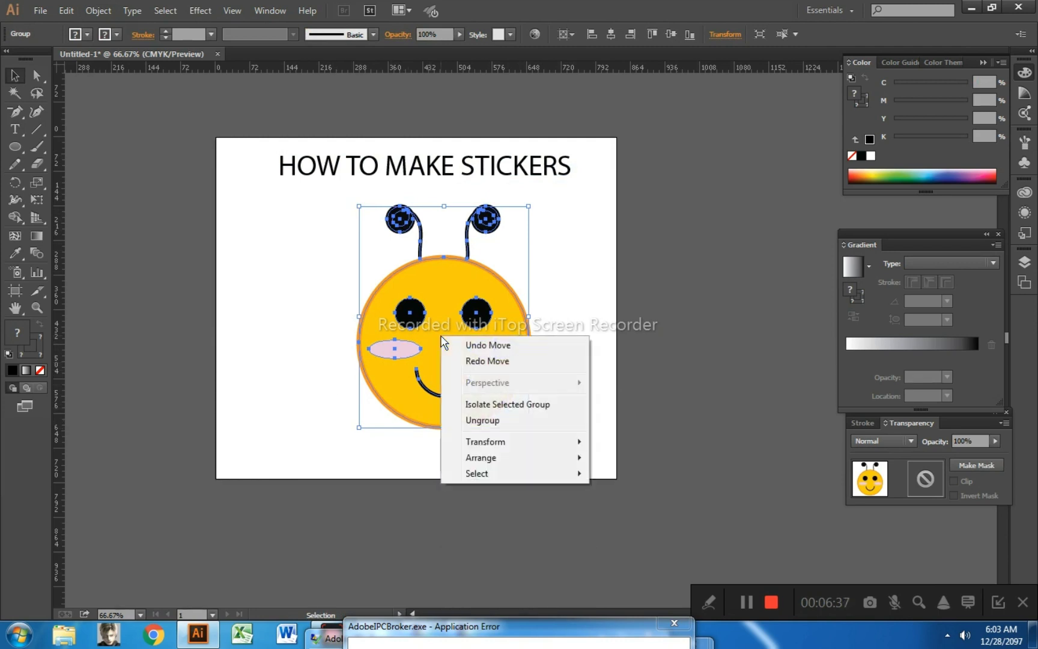
left_click(67, 12)
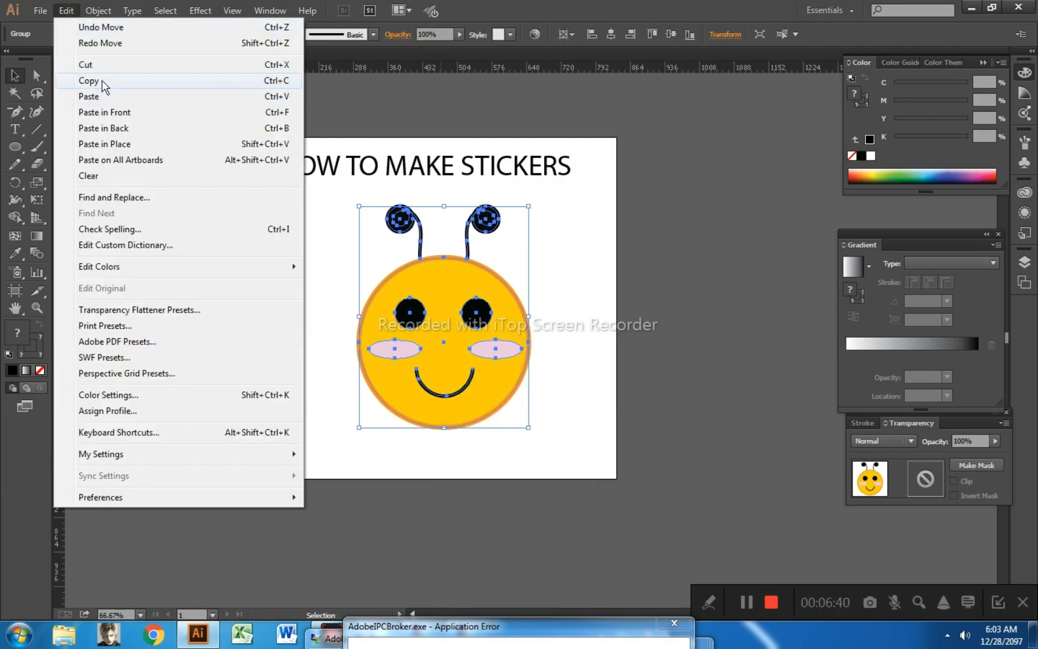
left_click(101, 80)
left_click(68, 11)
left_click(89, 96)
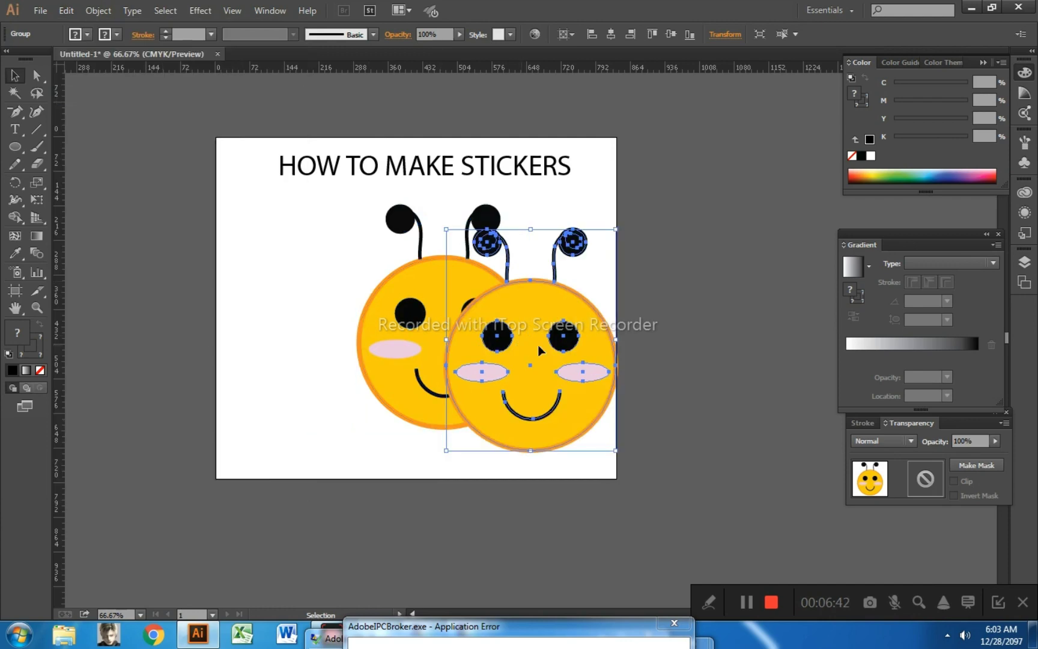
left_click_drag(538, 345, 724, 369)
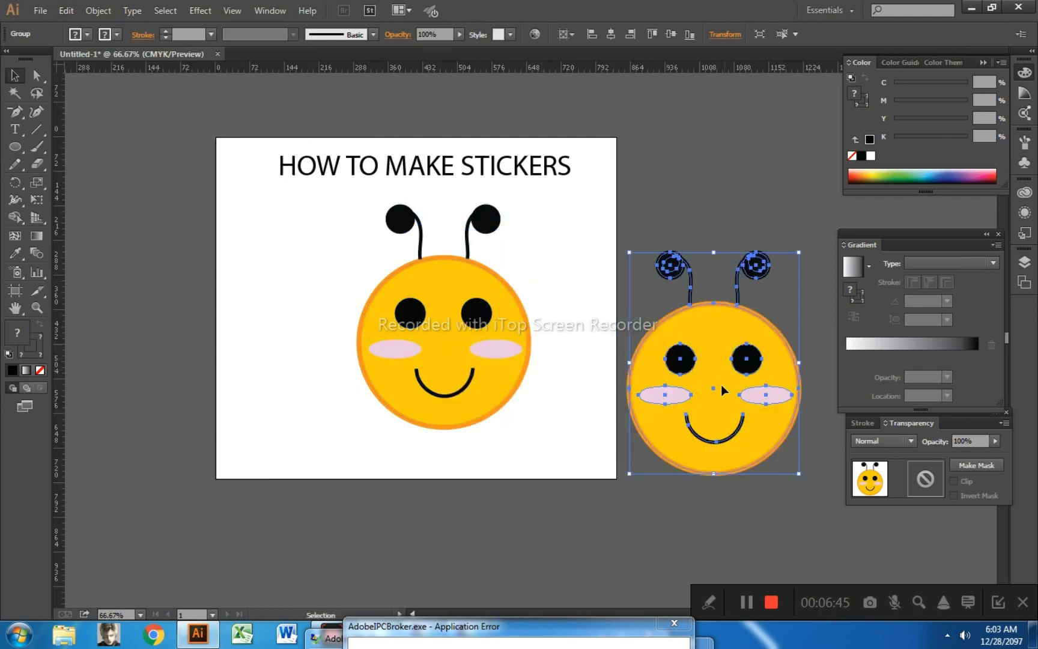
- Start Offset Path on the duplicate emoji group outside the artboard and preview a 5 px offset
left_click(703, 192)
left_click(685, 361)
left_click(98, 11)
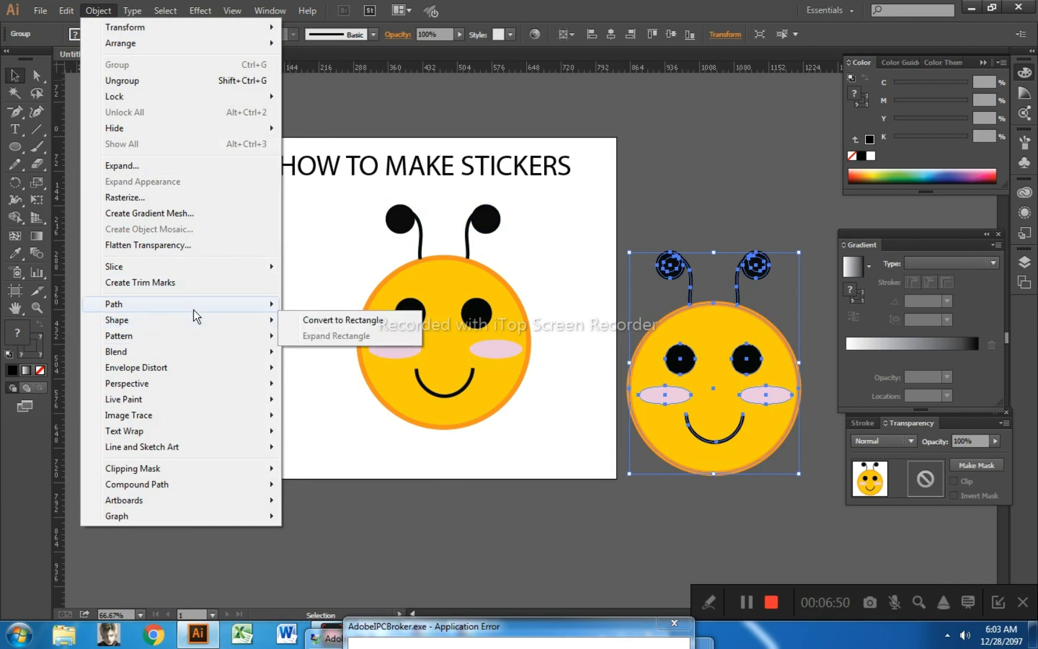
mouse_move(195, 306)
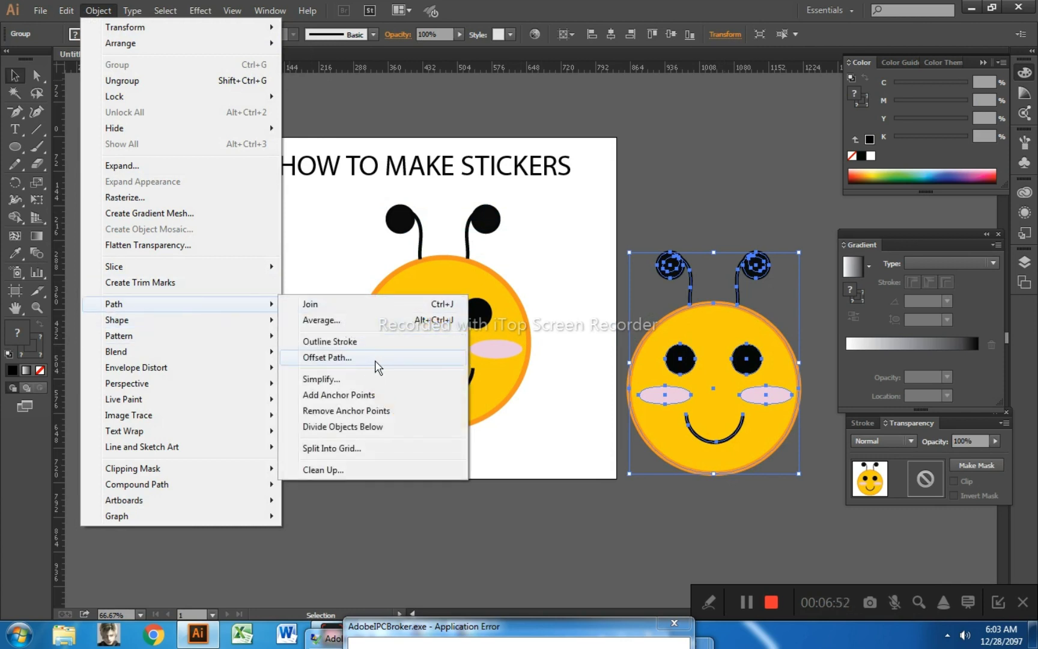
left_click(377, 360)
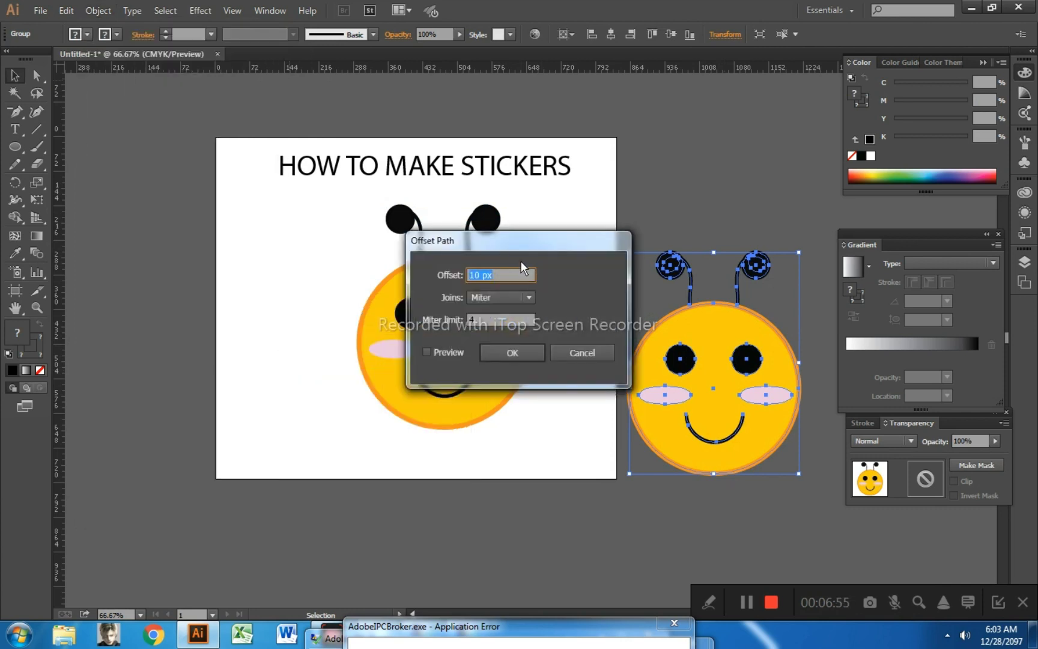
left_click_drag(522, 249, 259, 239)
left_click(239, 266)
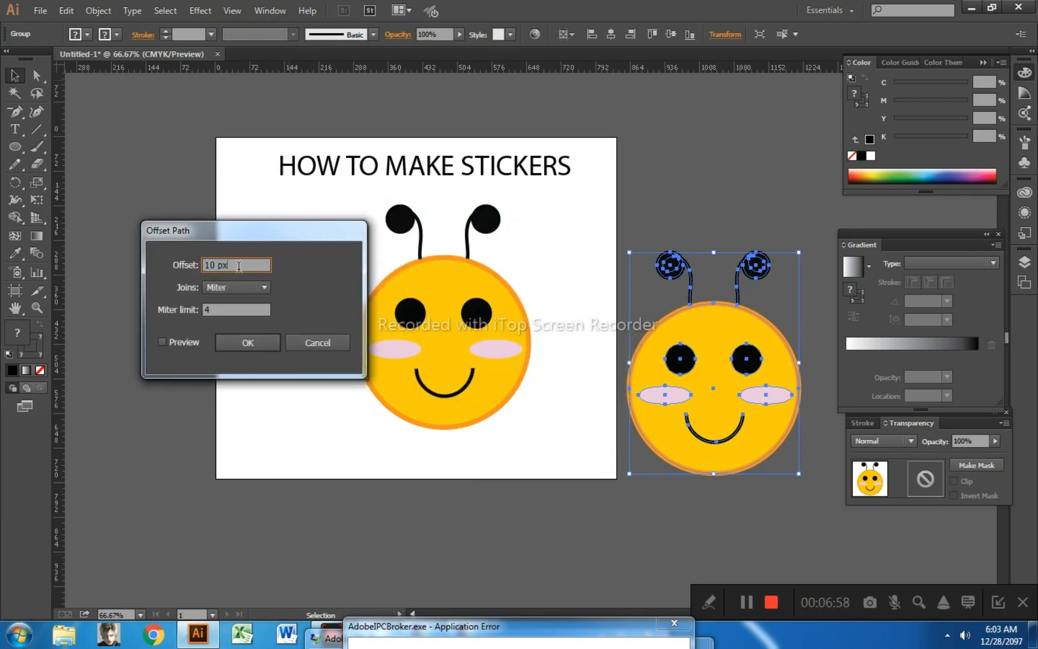
key("BackSpace")
key("BackSpace")
key("BackSpace")
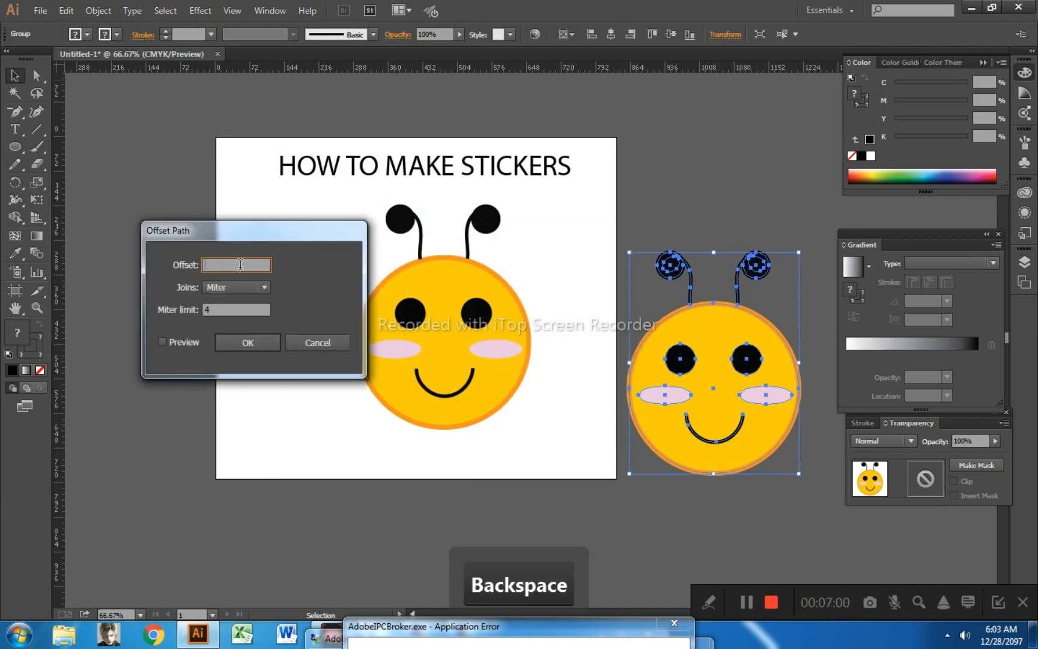
type("5")
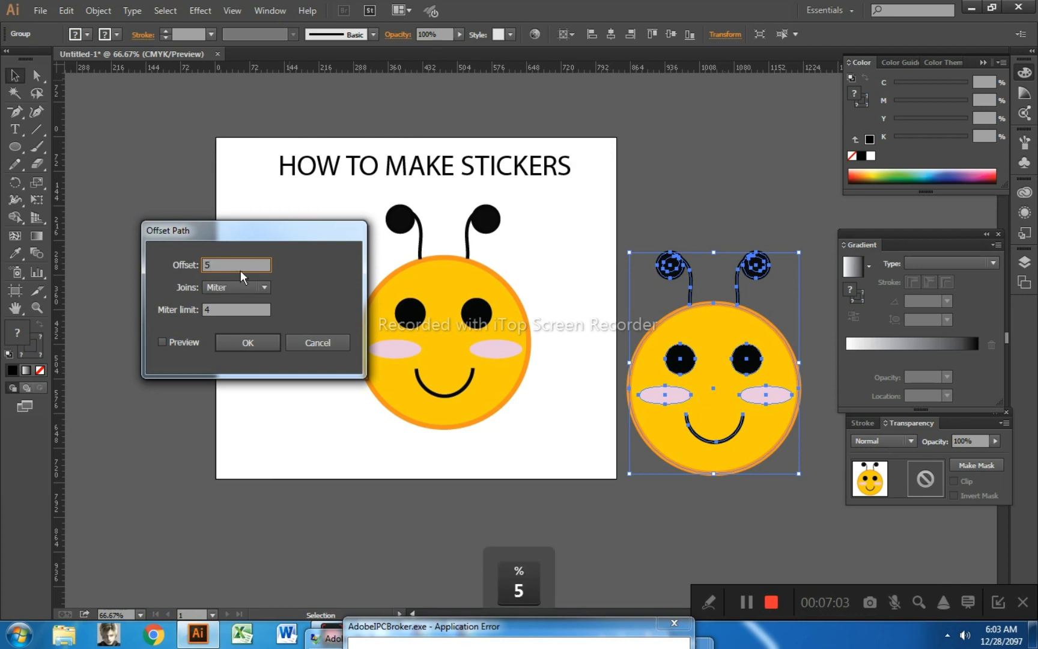
left_click(169, 342)
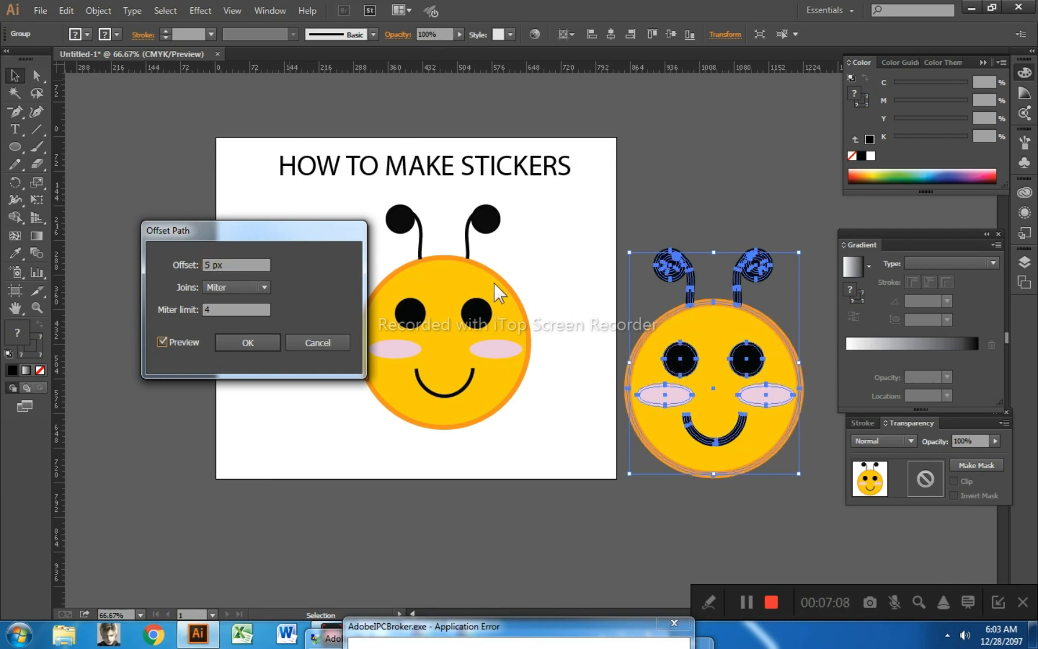
- Try an offset of 10 px for the duplicate's paths and refresh the preview
left_click(213, 265)
key("BackSpace")
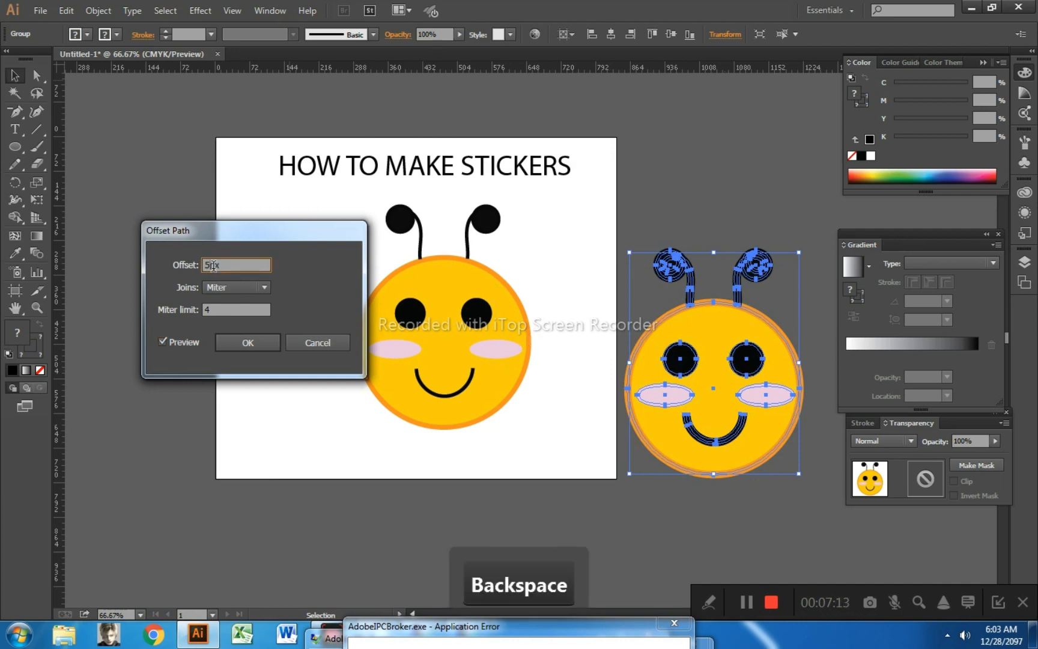
key("BackSpace")
key("BackSpace")
key("BackSpace")
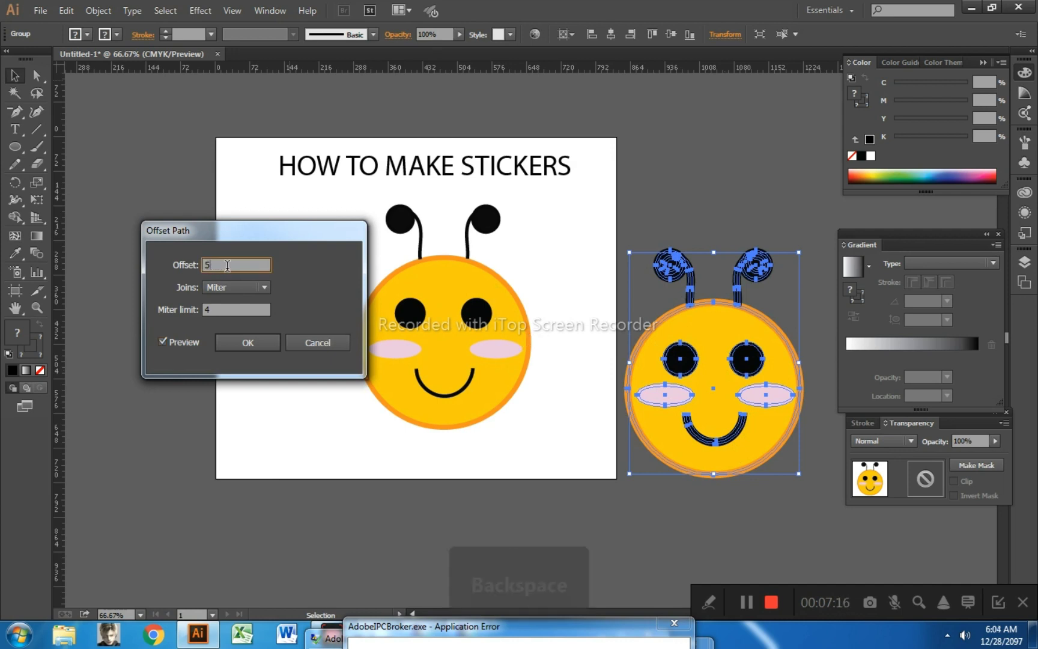
type("10")
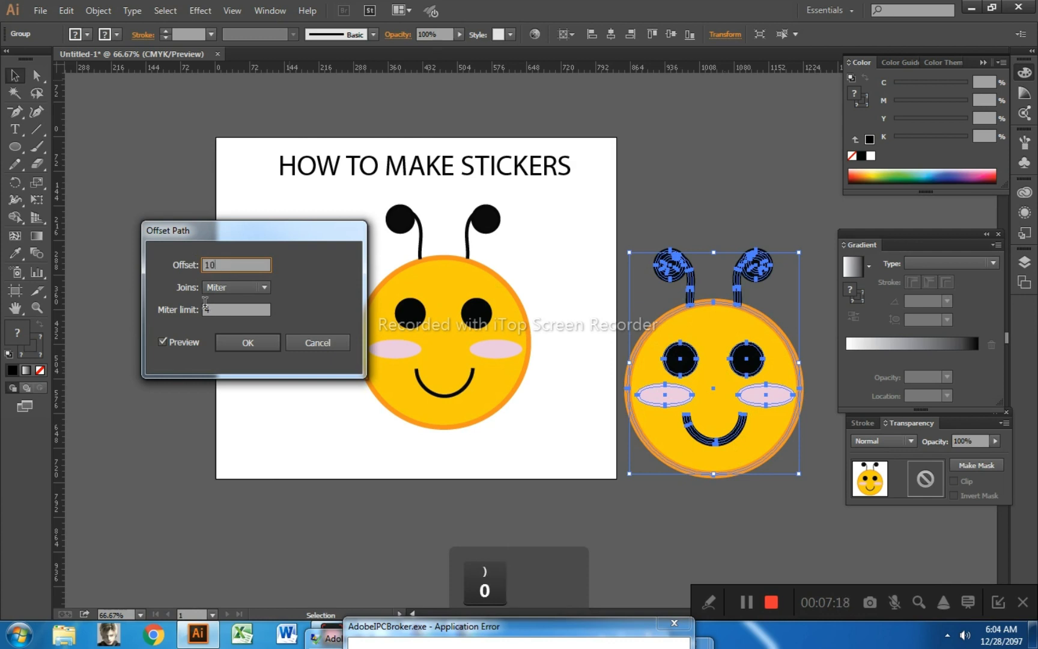
left_click(163, 340)
left_click(163, 341)
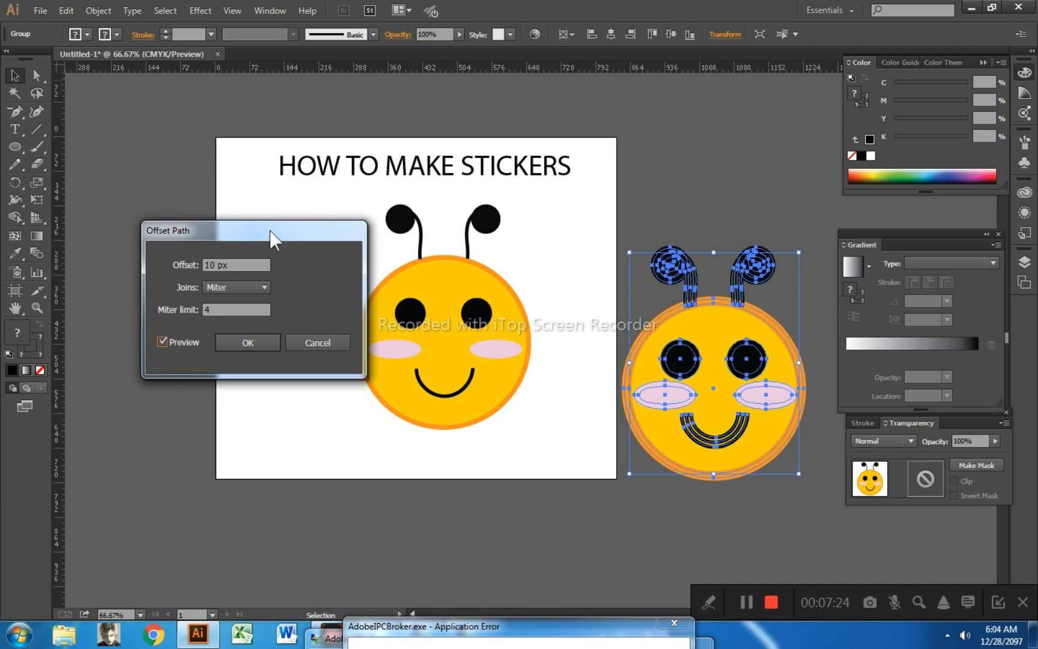
- Set the path offset to 8 px and apply it to the duplicate emoji, moving the updater error window out of the way
left_click(219, 265)
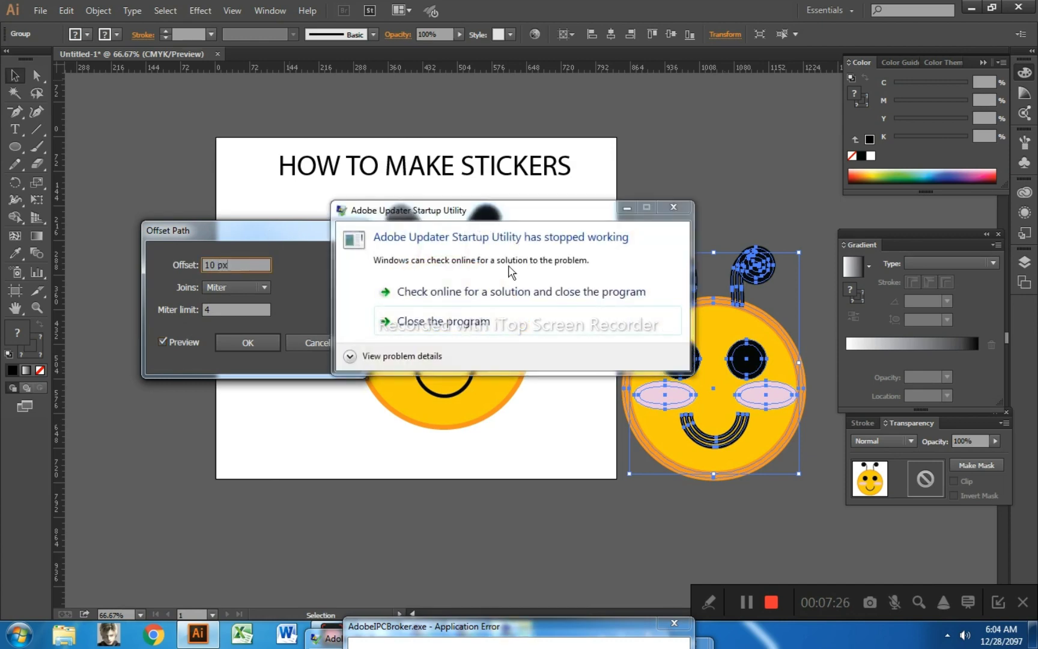
left_click_drag(534, 218, 611, 620)
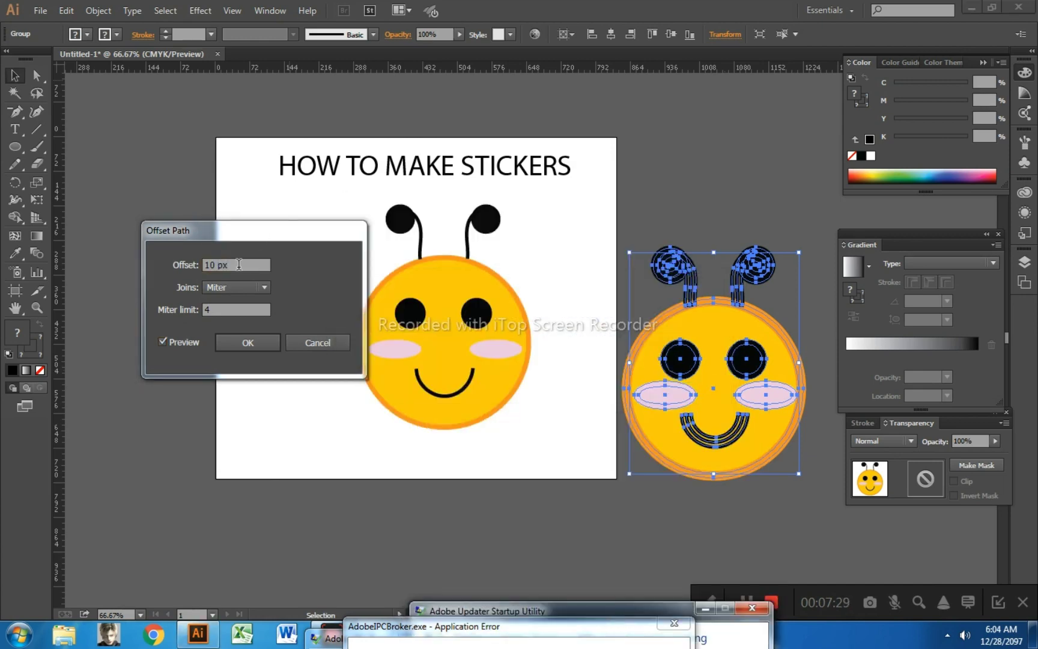
left_click(238, 264)
key("BackSpace")
key("BackSpace")
key("BackSpace")
key("BackSpace")
key("BackSpace")
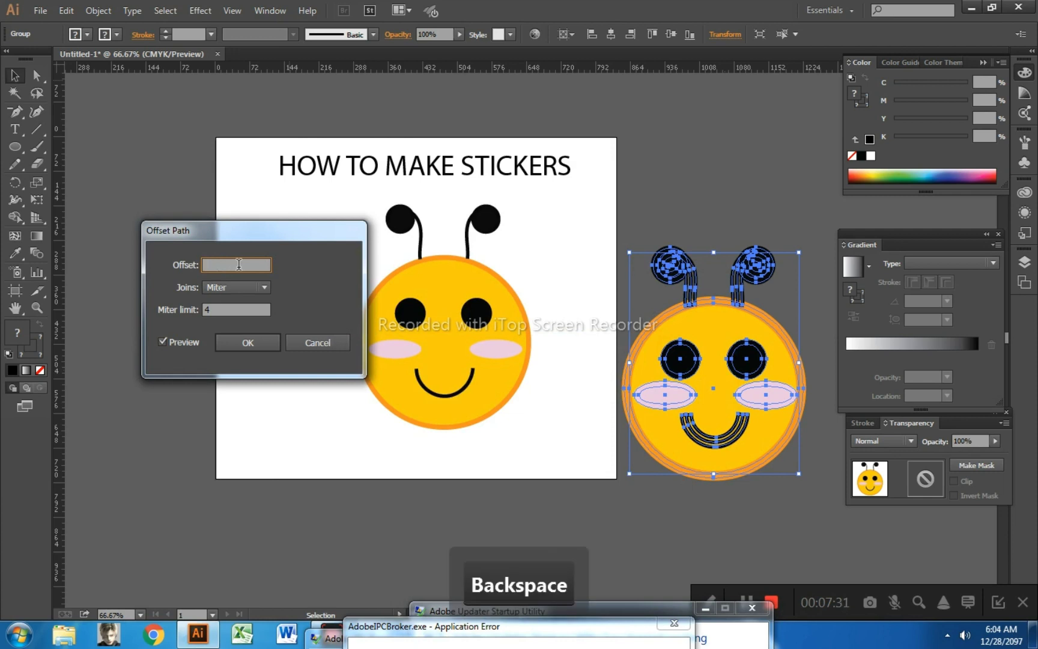
type("8")
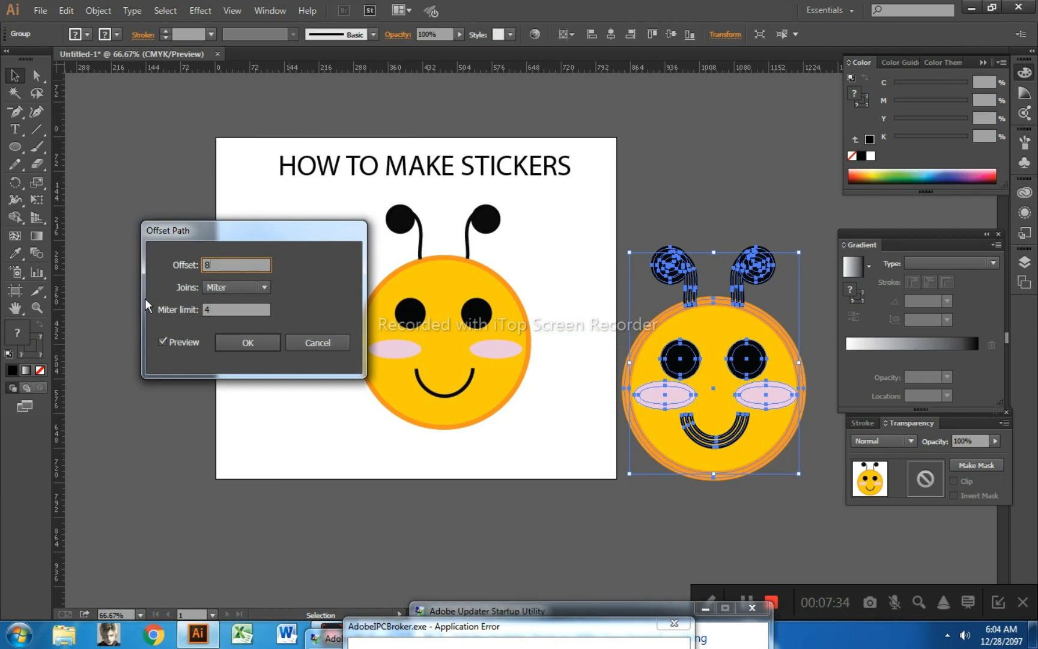
key("Tab")
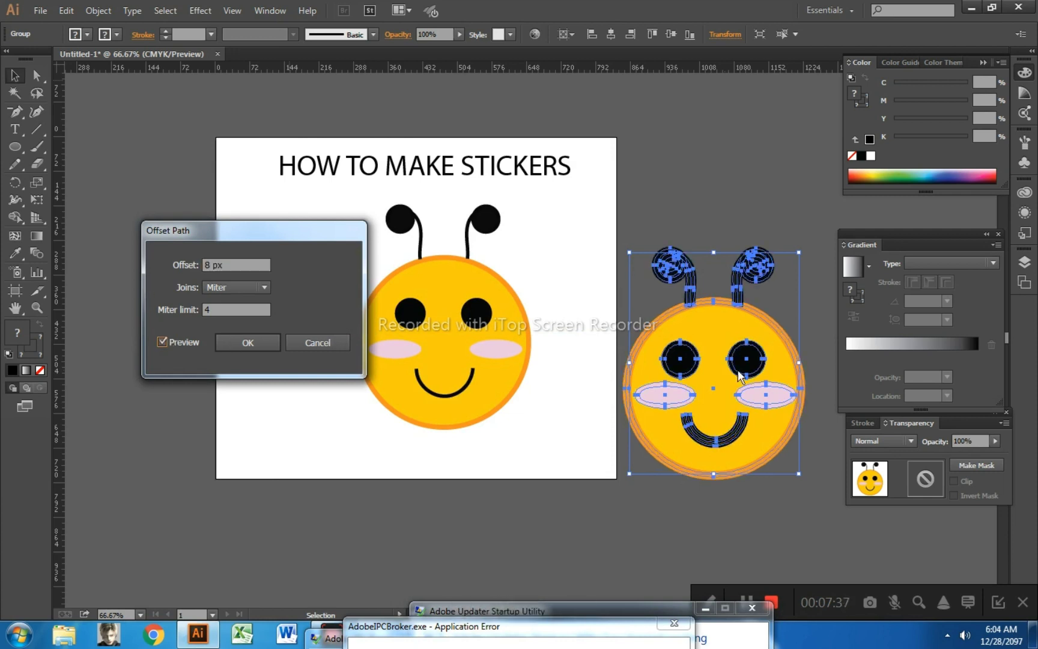
left_click(249, 343)
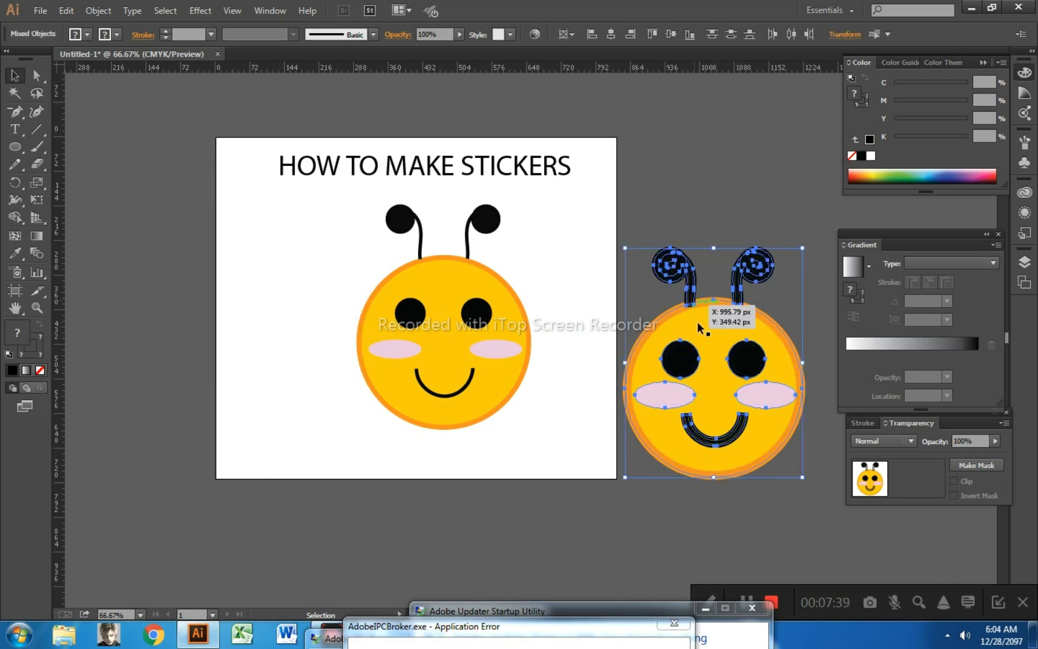
- Unite the duplicate emoji's offset paths into a single silhouette with Pathfinder
left_click(267, 13)
left_click(414, 481)
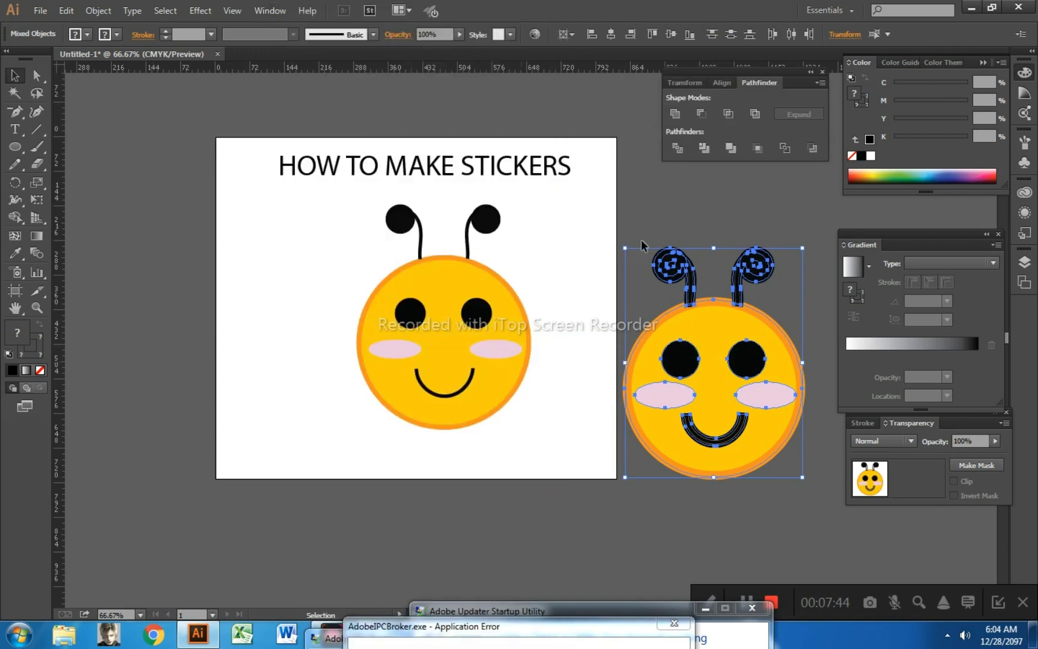
left_click(675, 113)
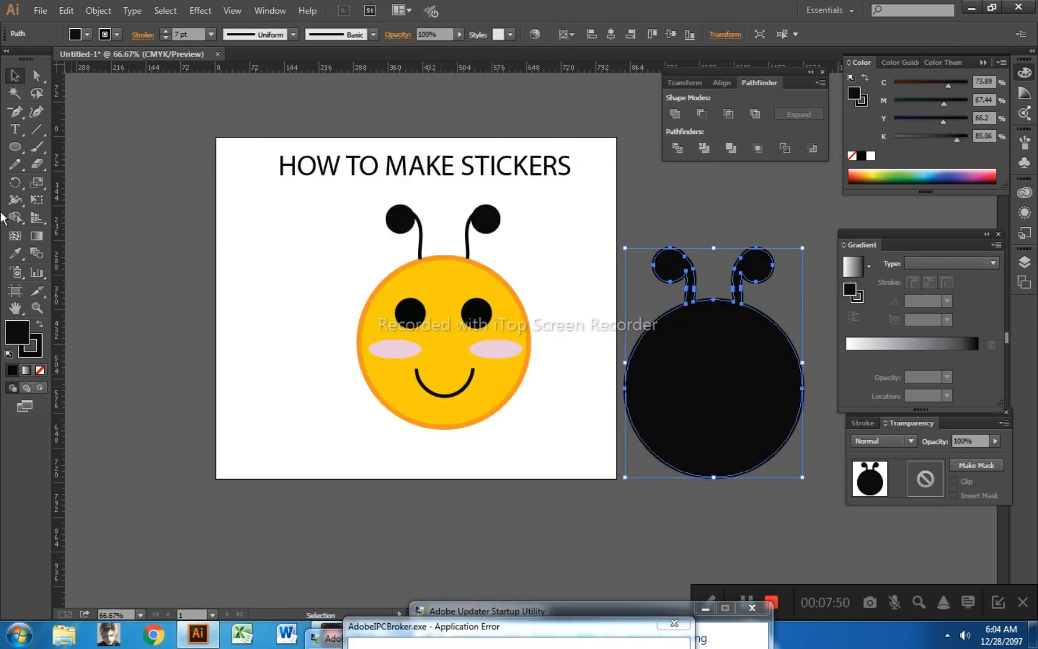
- Fill the united silhouette with off-white F9F6F4 and remove its stroke
double_click(18, 332)
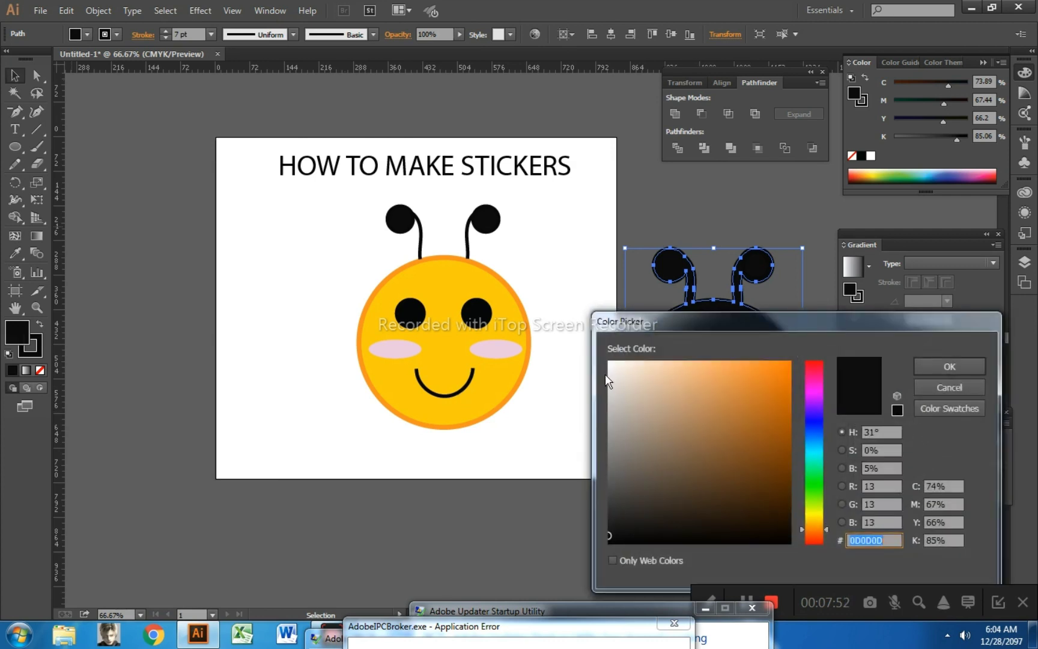
left_click(612, 365)
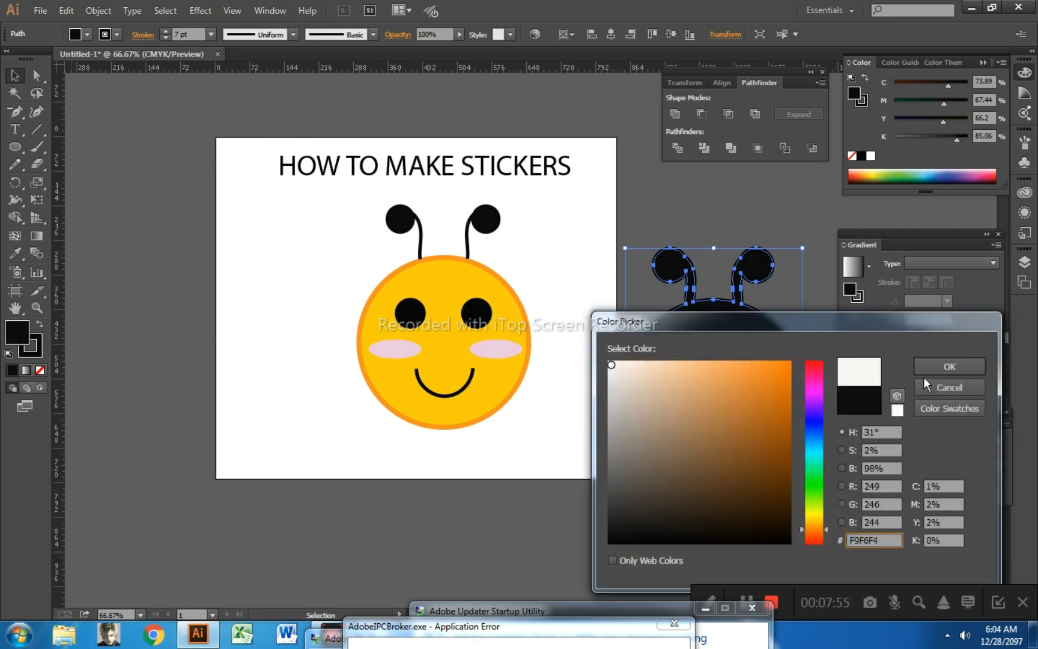
left_click(931, 367)
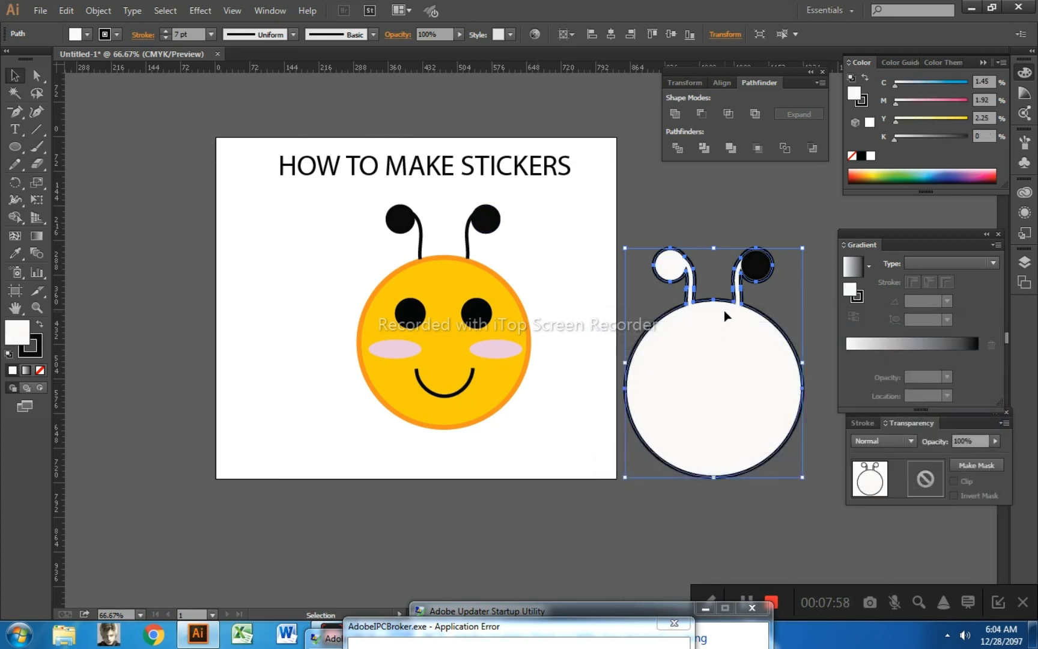
left_click(39, 370)
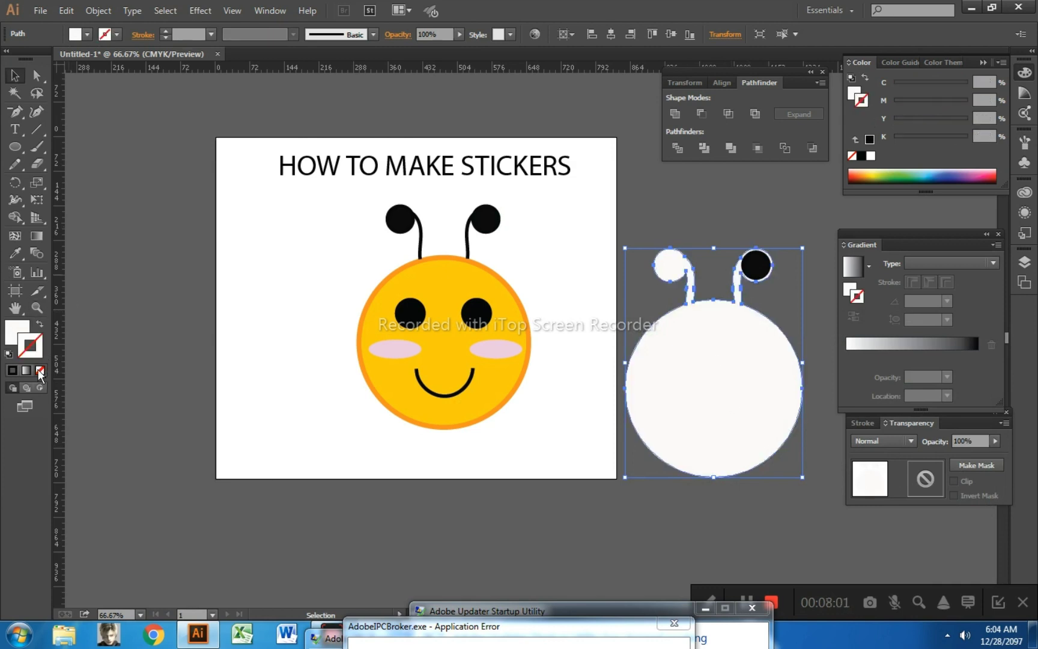
- Isolate the duplicate's group, delete the leftover black ball on its right antenna, and exit isolation mode
left_click(760, 262)
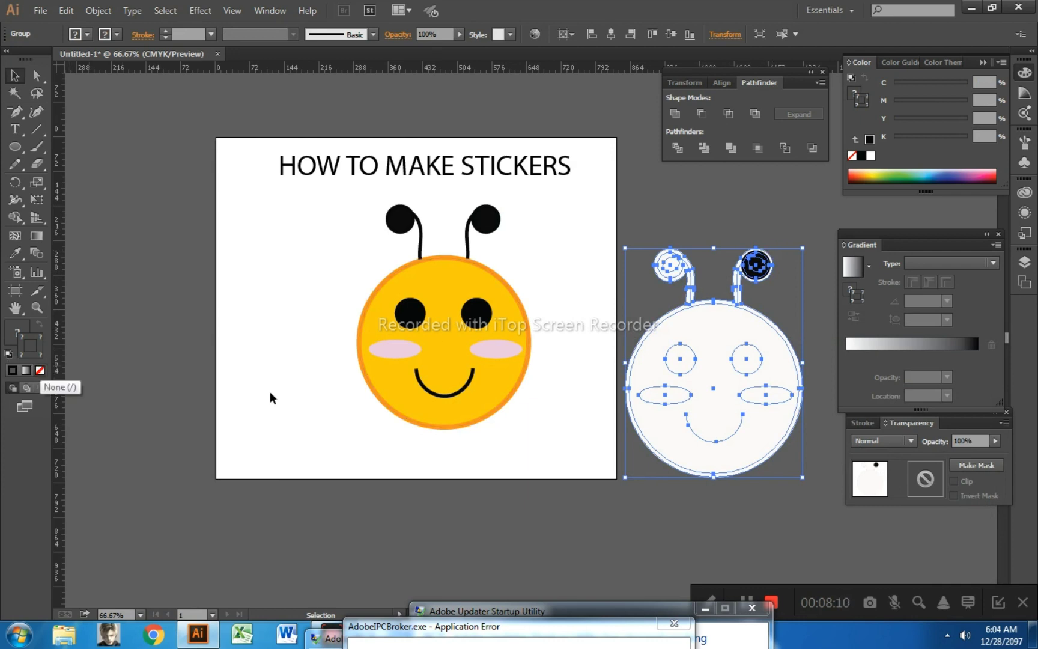
left_click(573, 541)
left_click(754, 263)
double_click(755, 264)
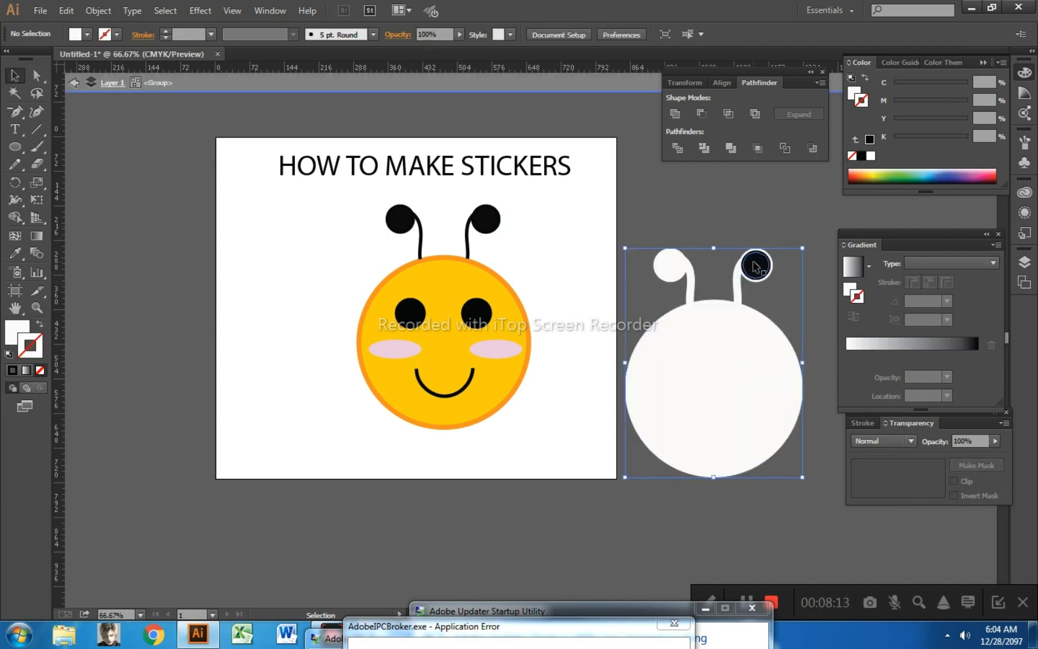
left_click_drag(755, 264, 770, 233)
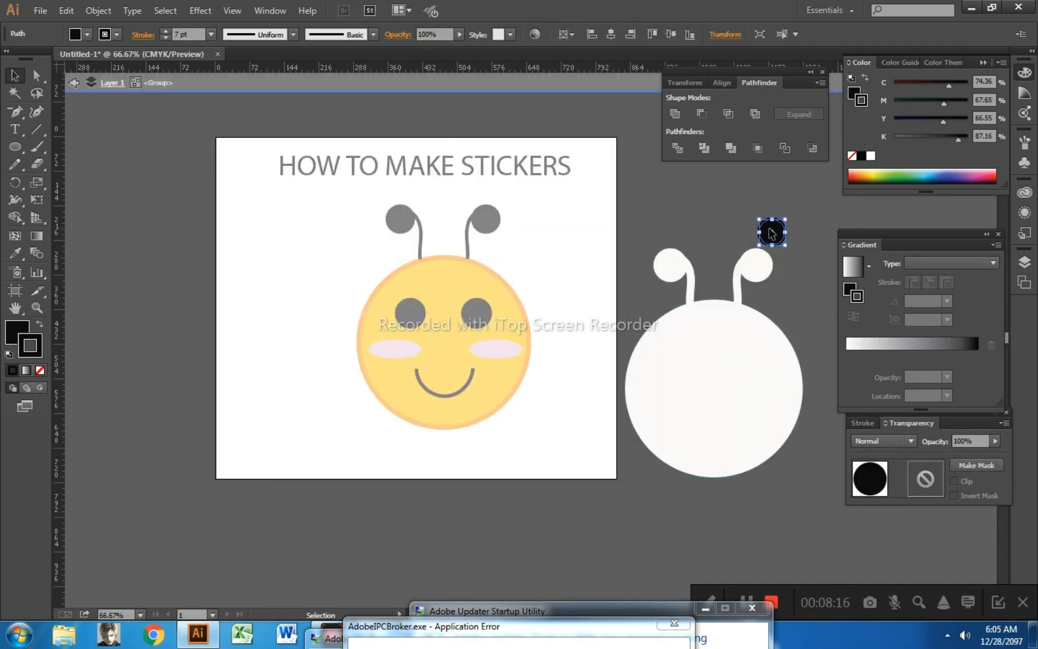
key("Delete")
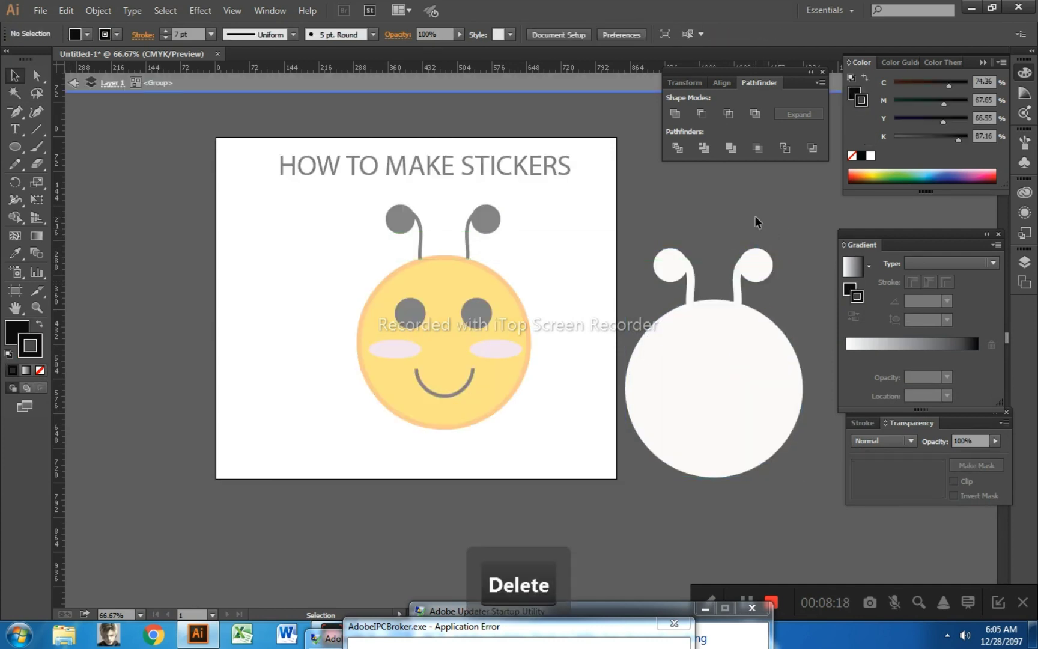
double_click(751, 229)
- Move the white duplicate group onto the original emoji and nudge it up and slightly right to line them up
left_click(732, 372)
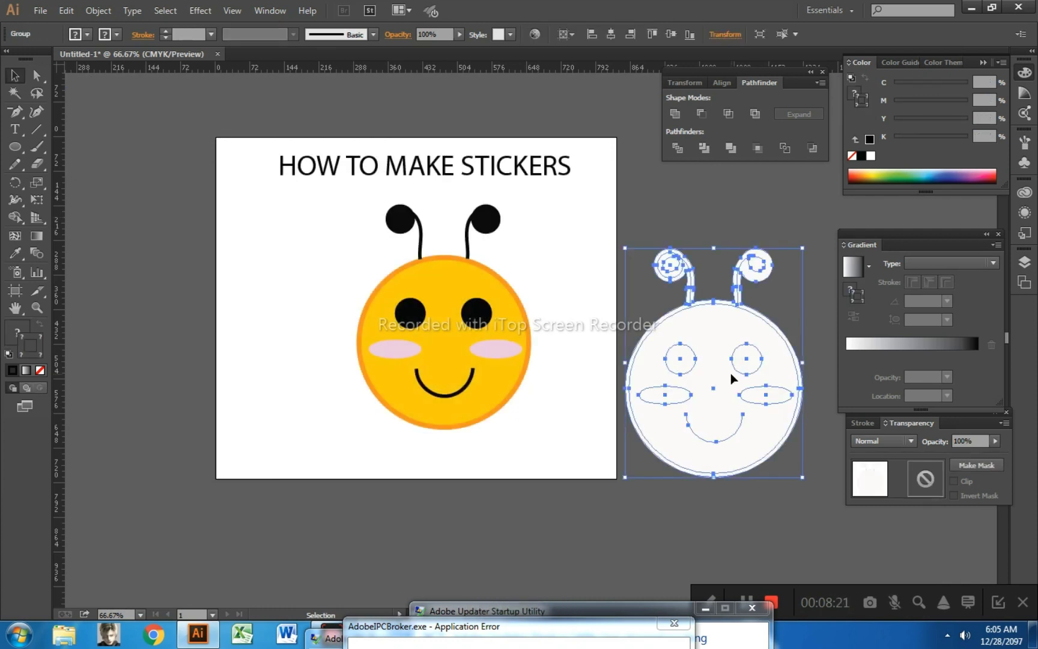
left_click_drag(730, 373, 457, 336)
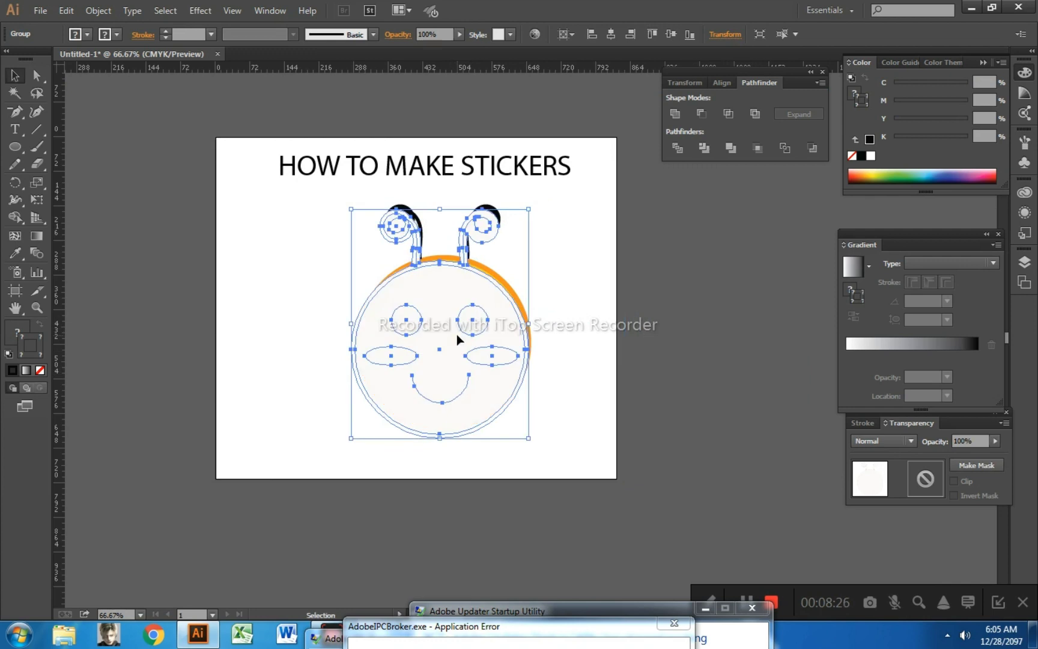
key("Up")
key("Up")
key("Up")
key("Up")
key("Up")
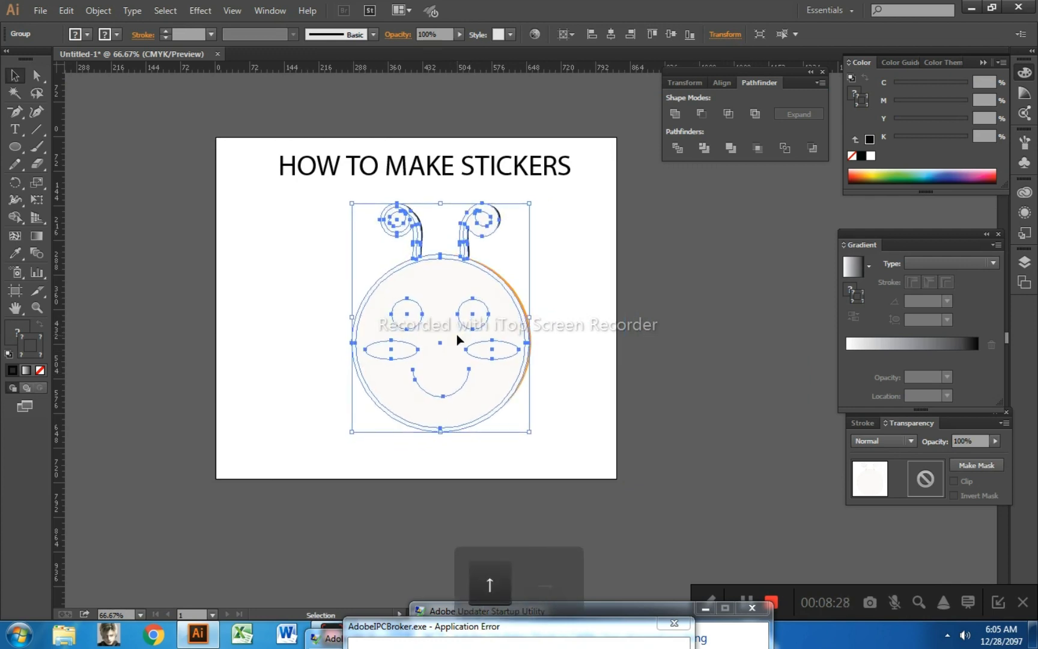
key("Right")
key("Up")
- Send the white duplicate group to the back, behind the original emoji
right_click(434, 279)
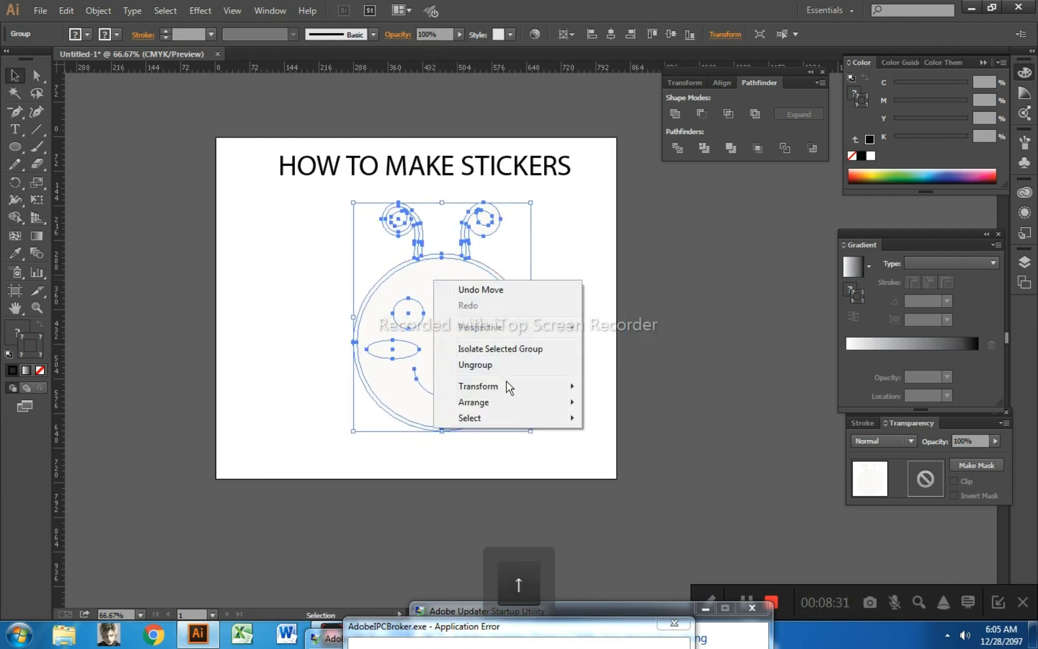
mouse_move(511, 401)
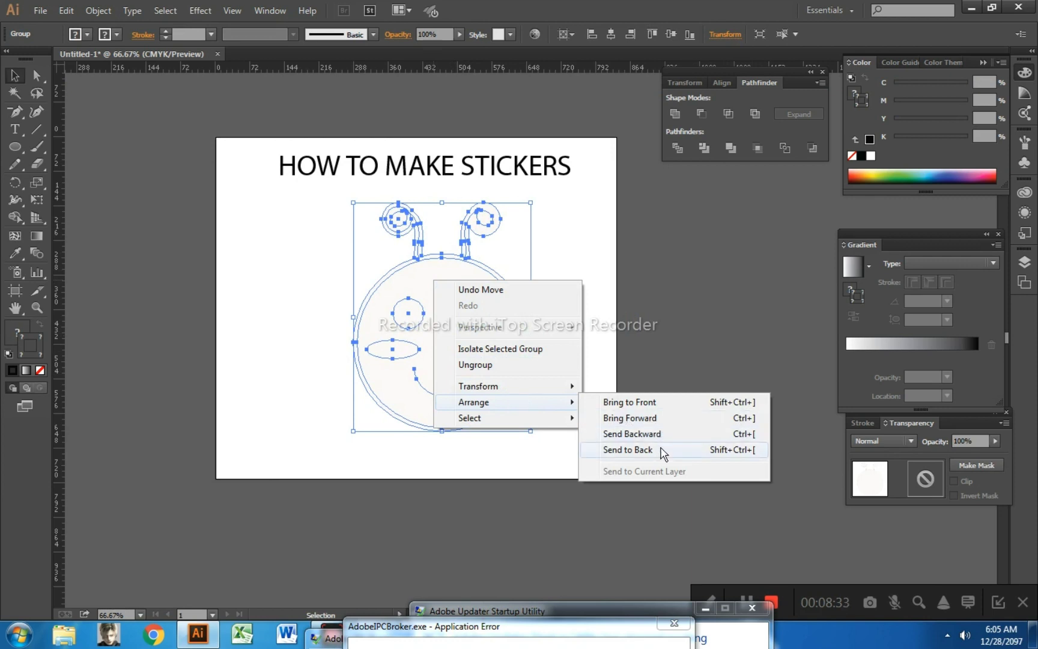
left_click(628, 449)
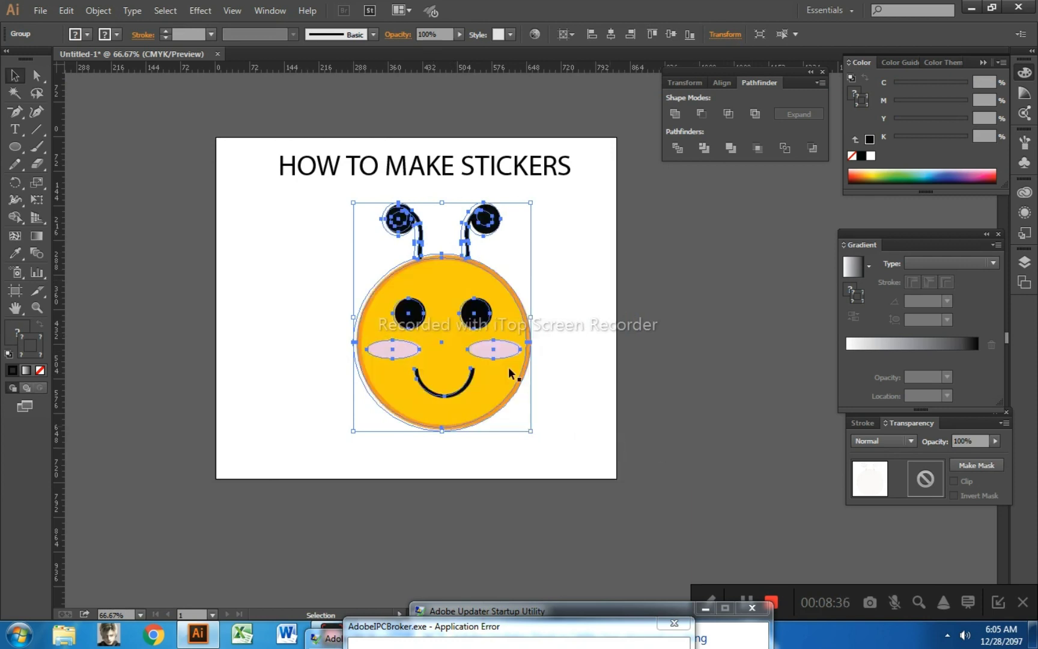
- Select the emoji together with its white backing, move both off the artboard to the right, and deselect them
left_click(332, 289)
left_click_drag(288, 241, 520, 427)
left_click_drag(488, 368, 712, 368)
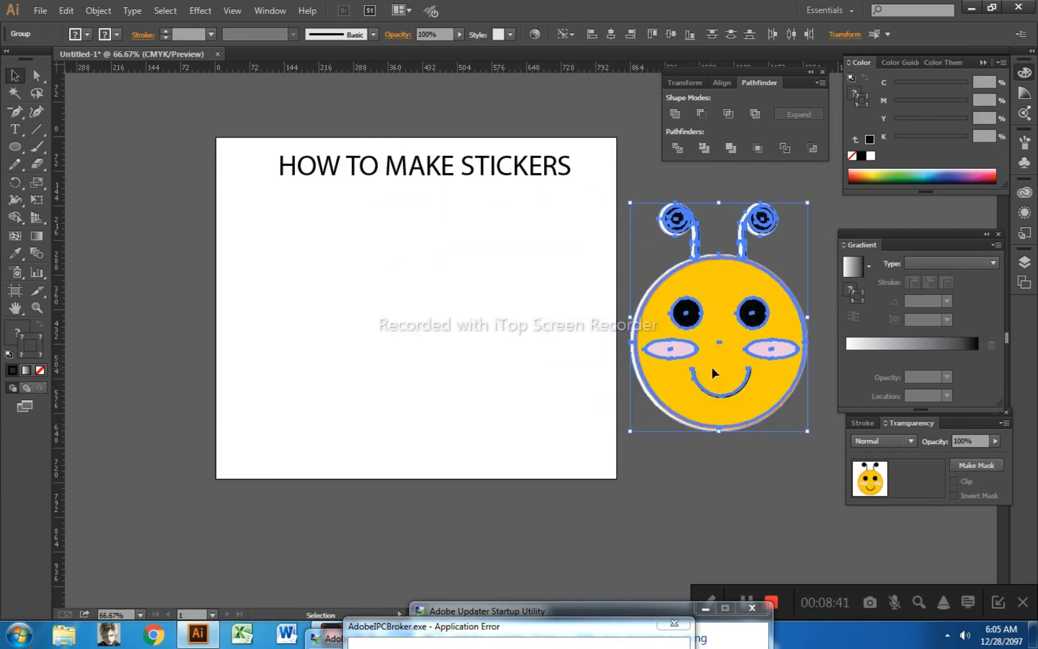
left_click(733, 519)
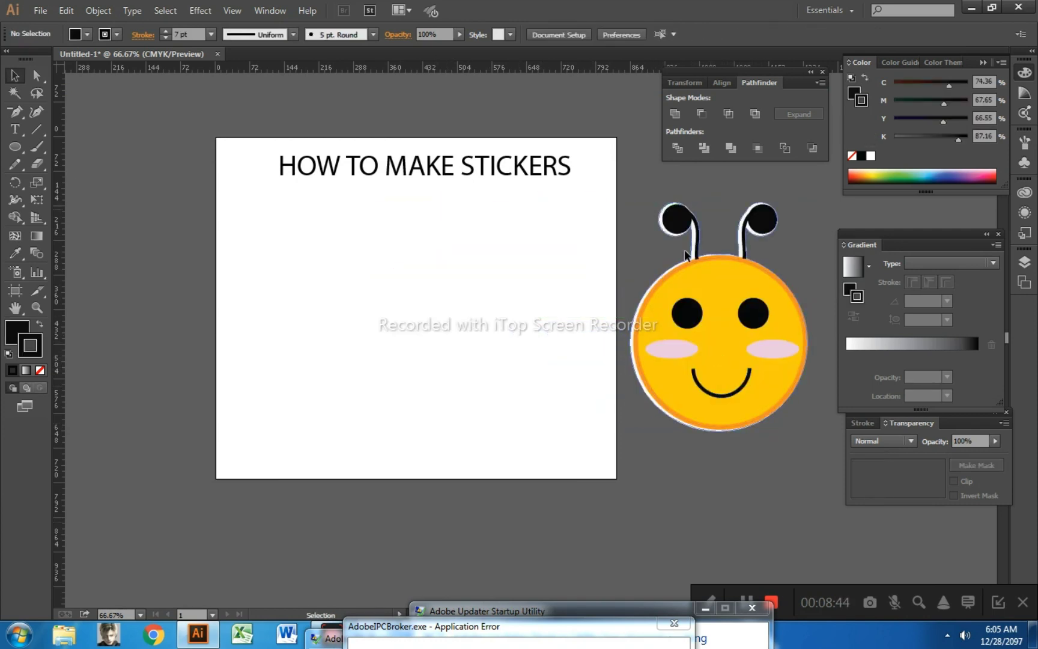
- Move the emoji down off its white backing, select the backing and enlarge it outward from its upper-left corner
left_click(713, 330)
left_click_drag(738, 346, 730, 312)
left_click(684, 208)
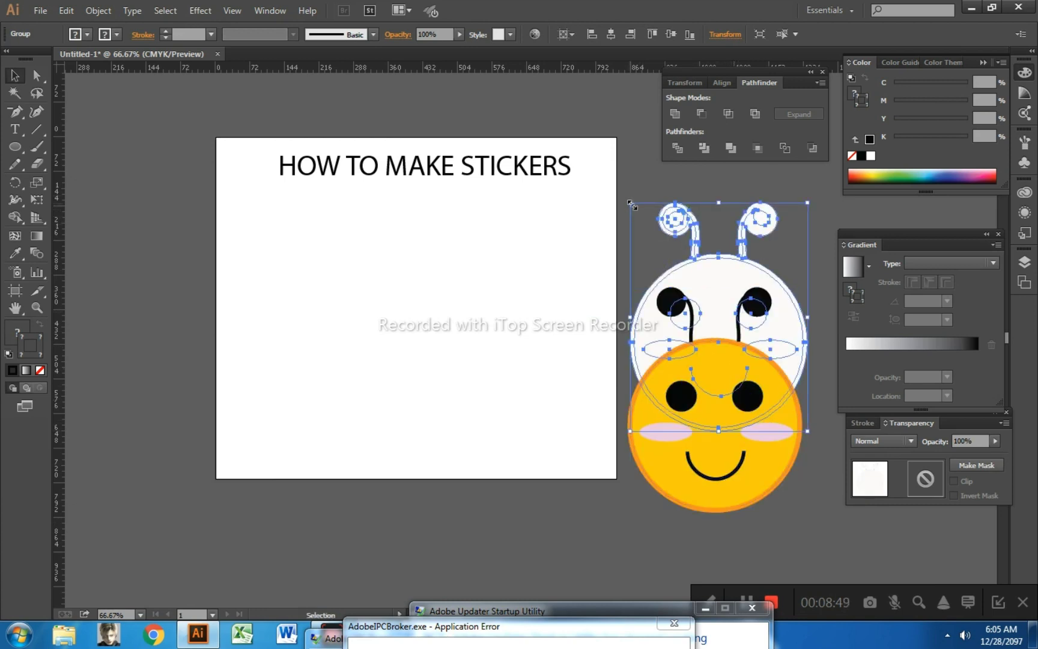
left_click_drag(630, 205, 604, 185)
- Place the emoji back over the enlarged white backing and nudge it slightly down and to the right
left_click_drag(709, 448, 714, 372)
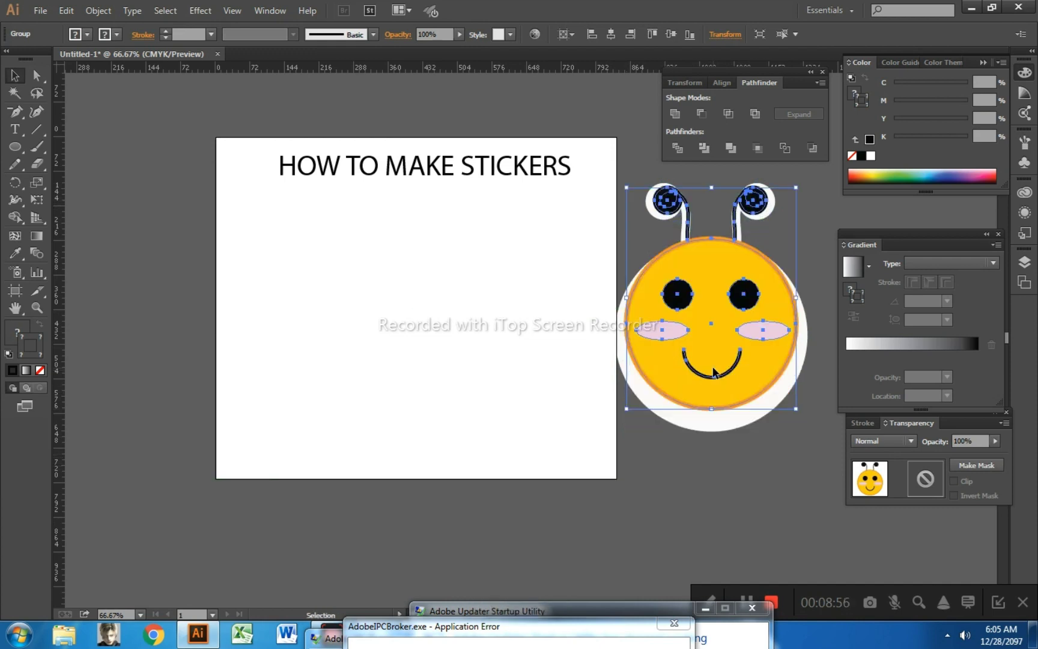
key("Down")
key("Down")
key("Right")
key("Right")
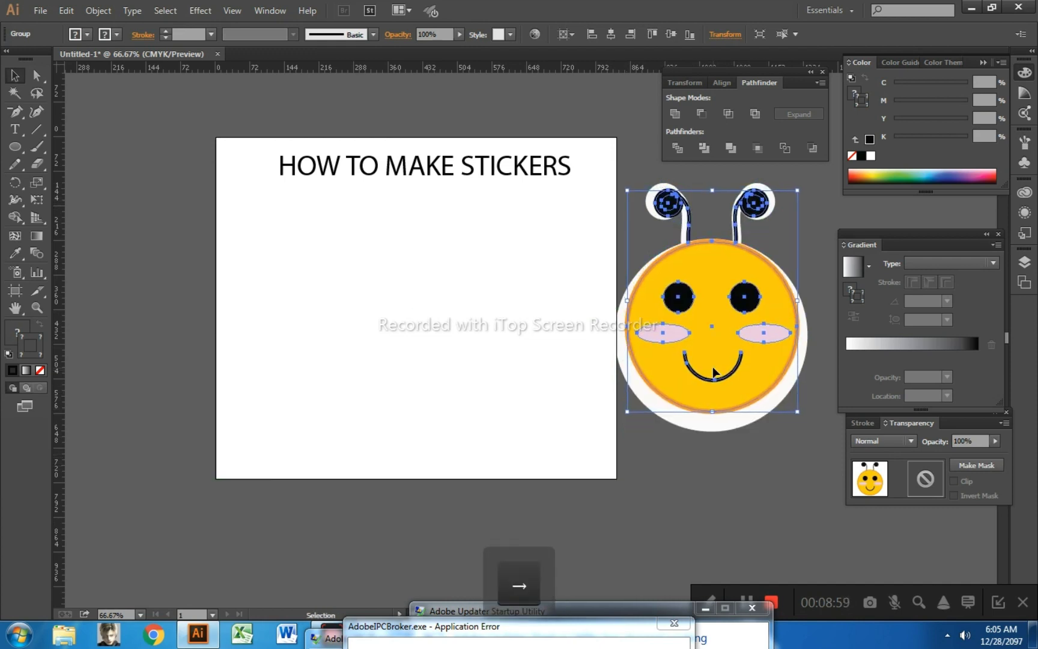
- Move the yellow emoji back onto the artboard and delete the white backing group
left_click_drag(714, 373, 445, 394)
left_click(763, 394)
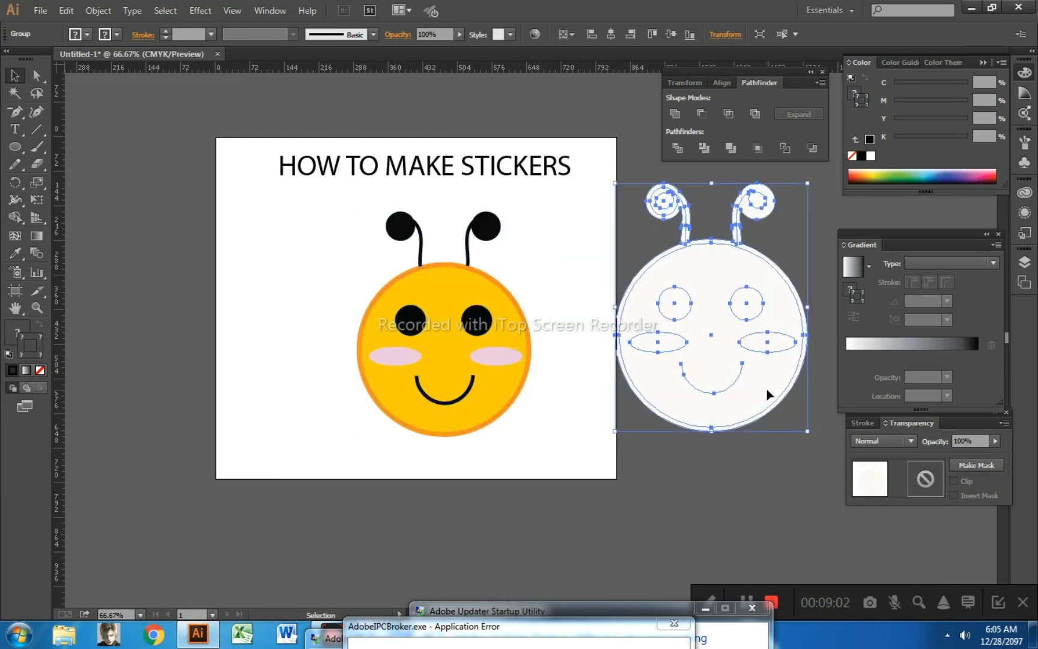
key("Delete")
- Duplicate the emoji to the right of the artboard and shift the copy slightly upward
left_click(452, 368)
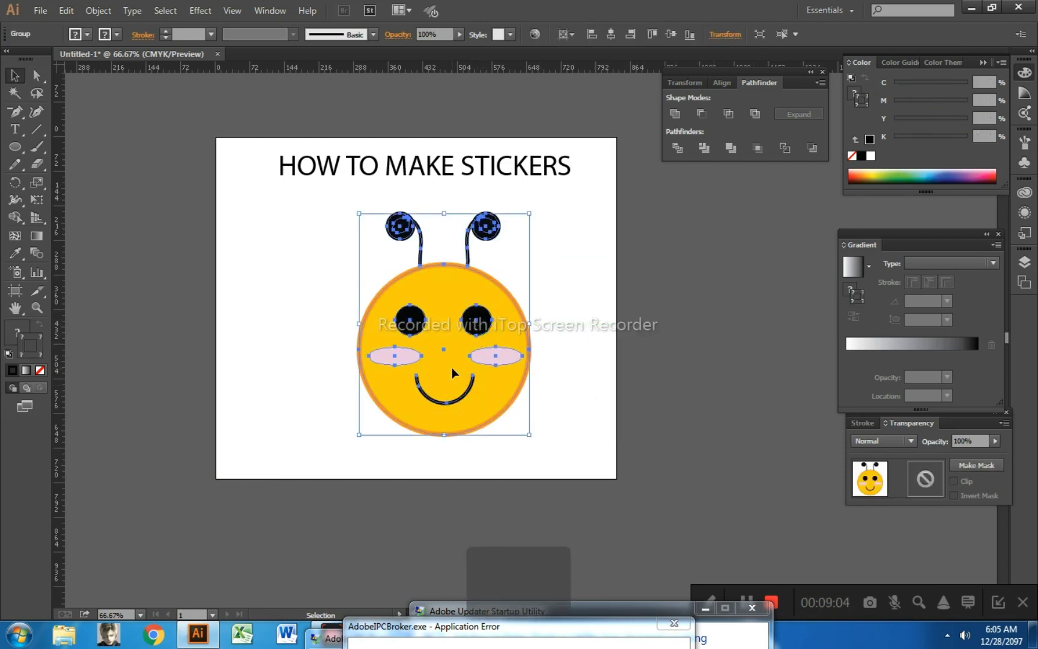
left_click_drag(451, 369, 724, 416)
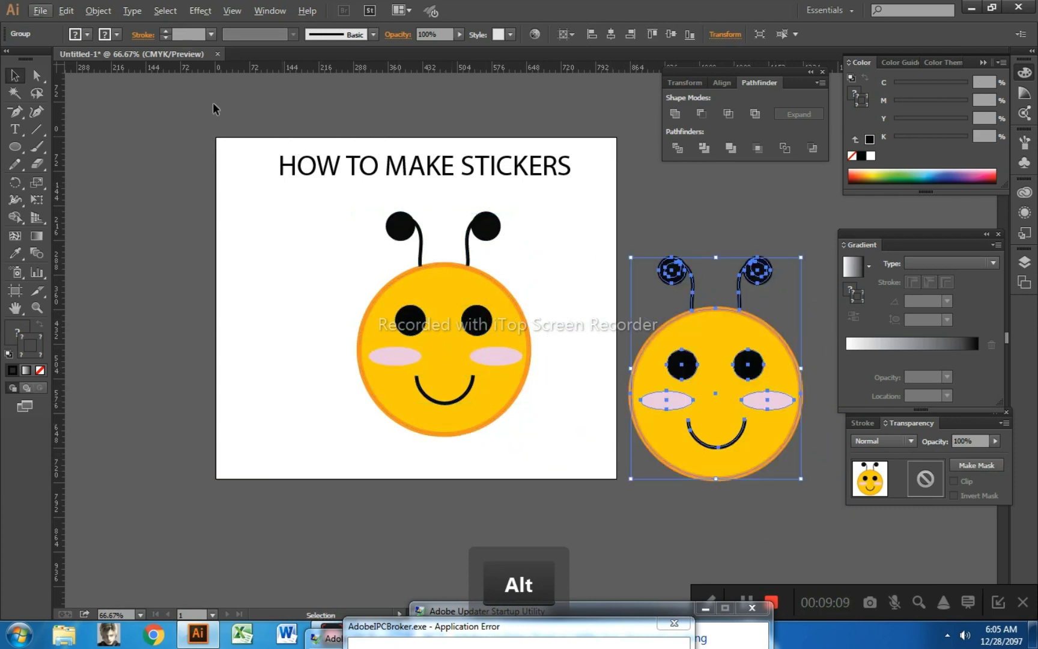
left_click(687, 201)
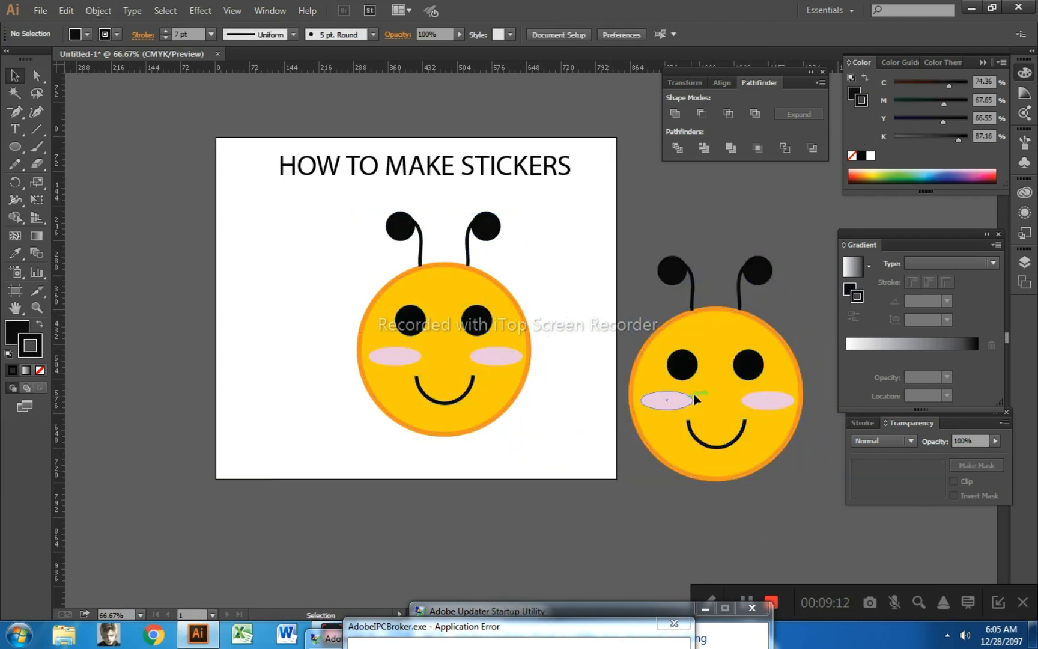
left_click_drag(695, 399, 695, 396)
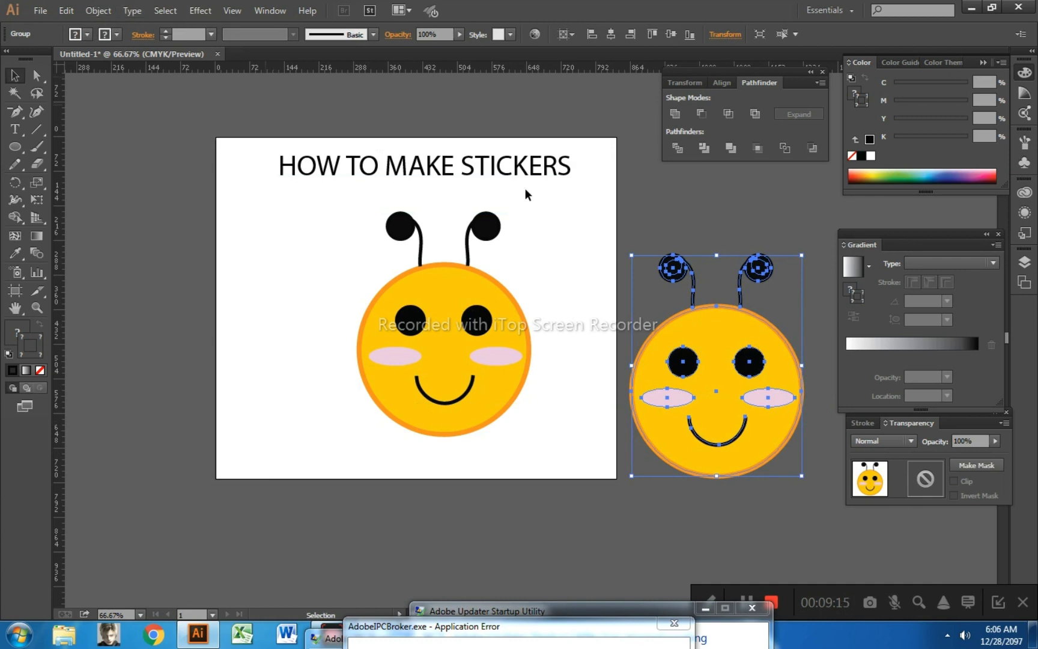
- Select all parts of the duplicate emoji and group them
left_click(668, 216)
left_click_drag(641, 214, 823, 455)
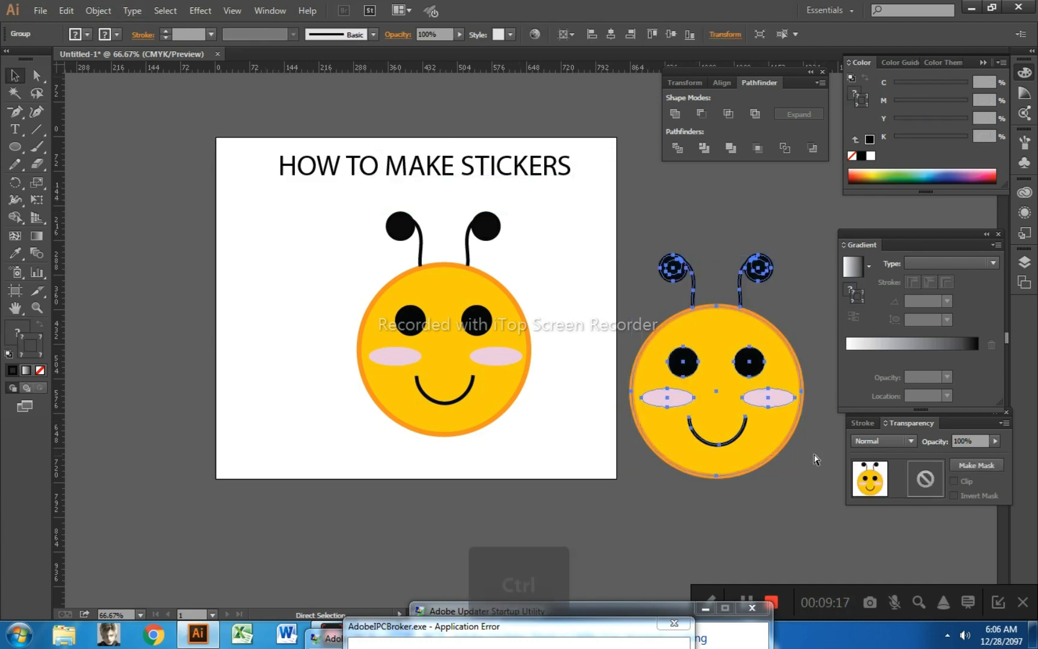
key("ctrl+g")
- Start Offset Path on the duplicate emoji and preview it with an offset of 5 px
left_click(96, 11)
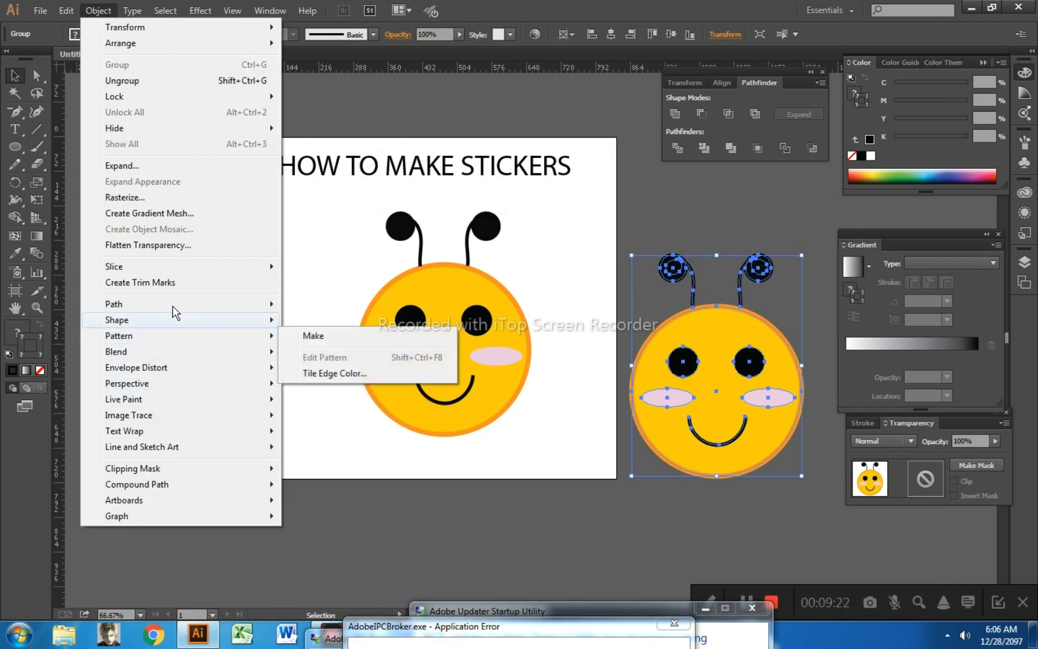
mouse_move(230, 306)
left_click(327, 358)
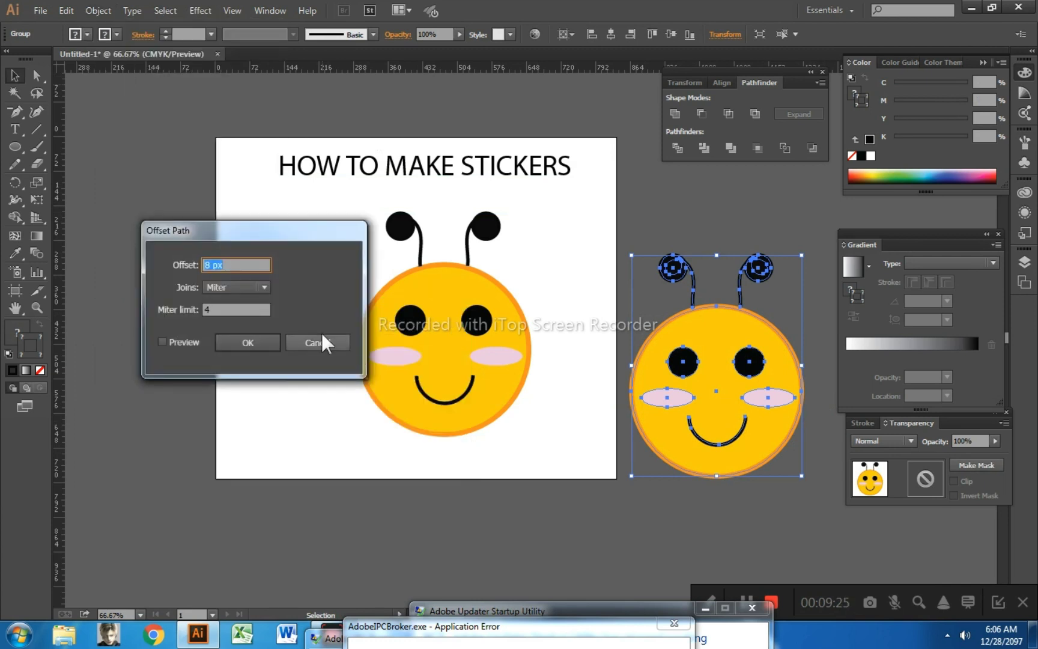
left_click(234, 259)
key("BackSpace")
key("BackSpace")
key("BackSpace")
key("BackSpace")
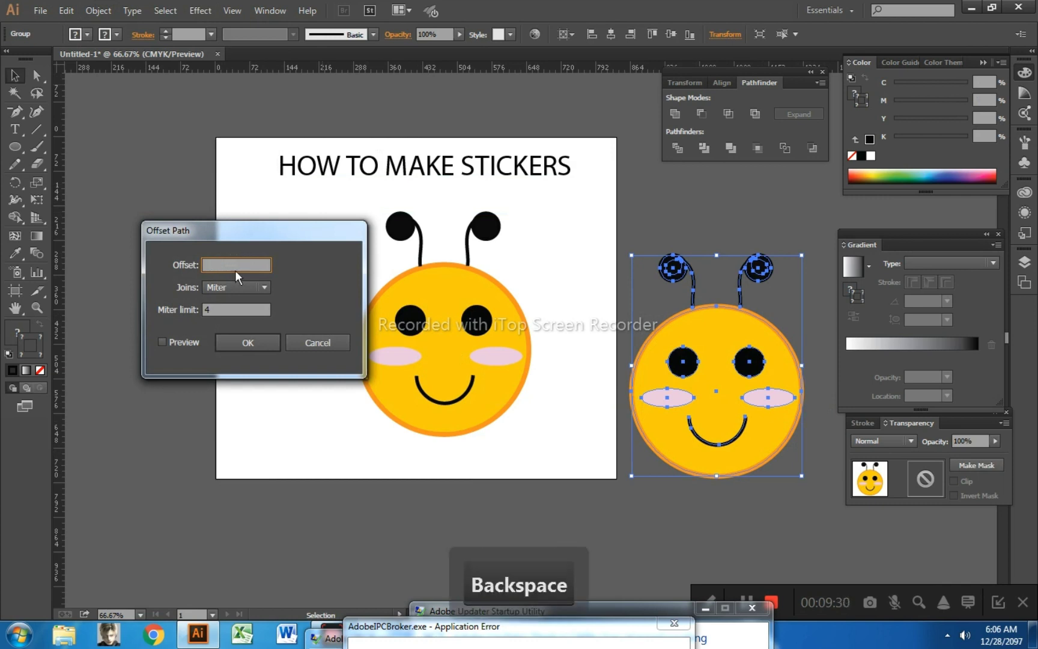
type("5")
left_click(161, 342)
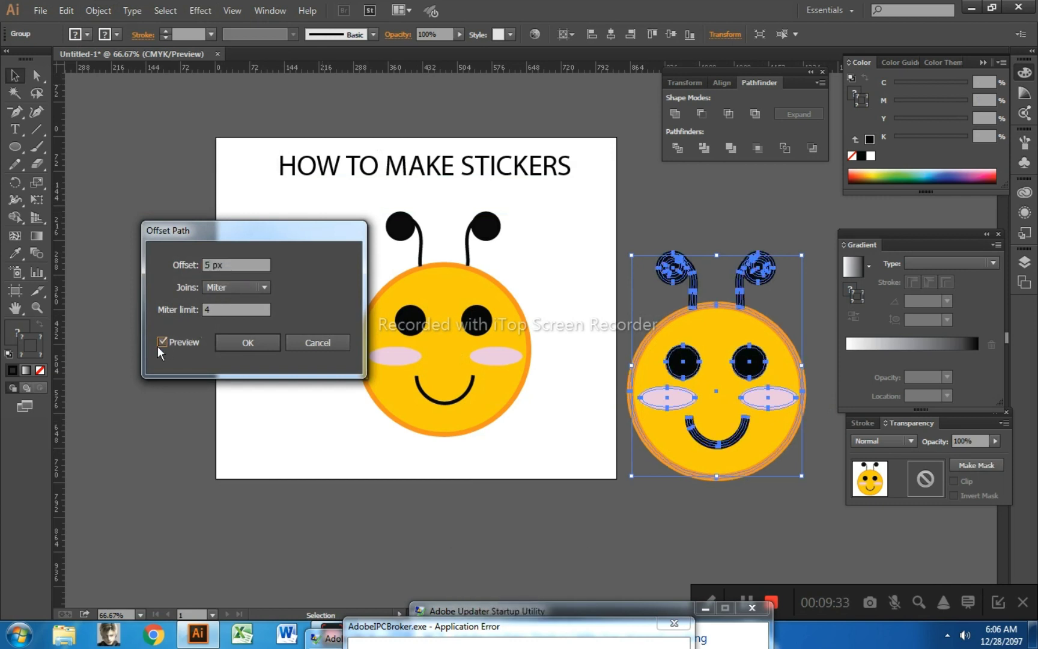
- Try a 10 px offset on the duplicate emoji, comparing it with the preview on and off
left_click(158, 345)
left_click(225, 258)
key("BackSpace")
key("BackSpace")
key("BackSpace")
key("BackSpace")
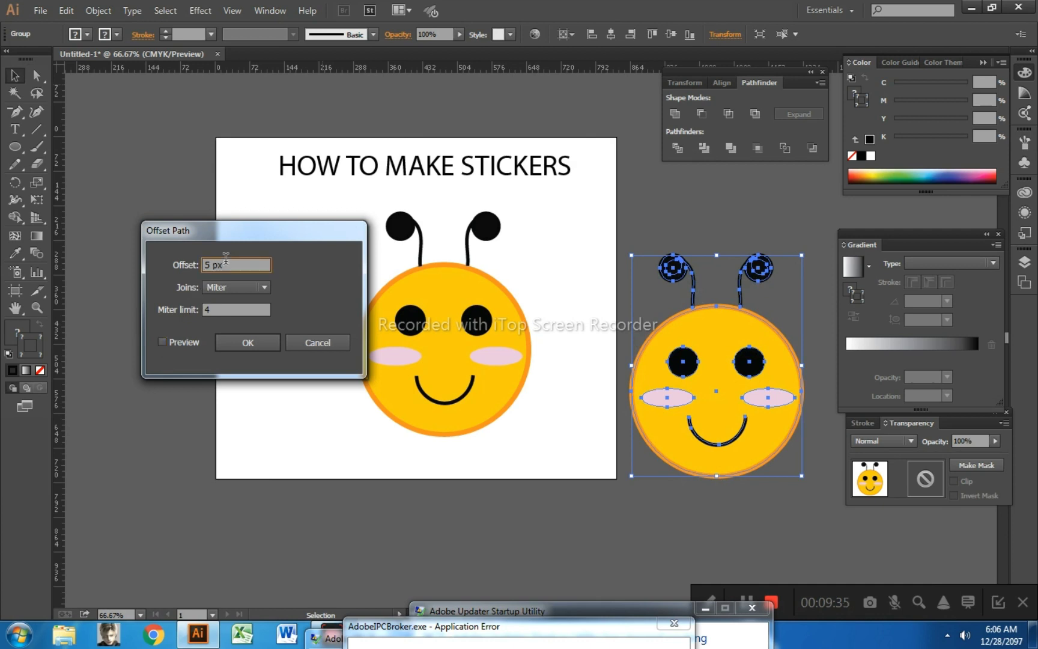
type("10")
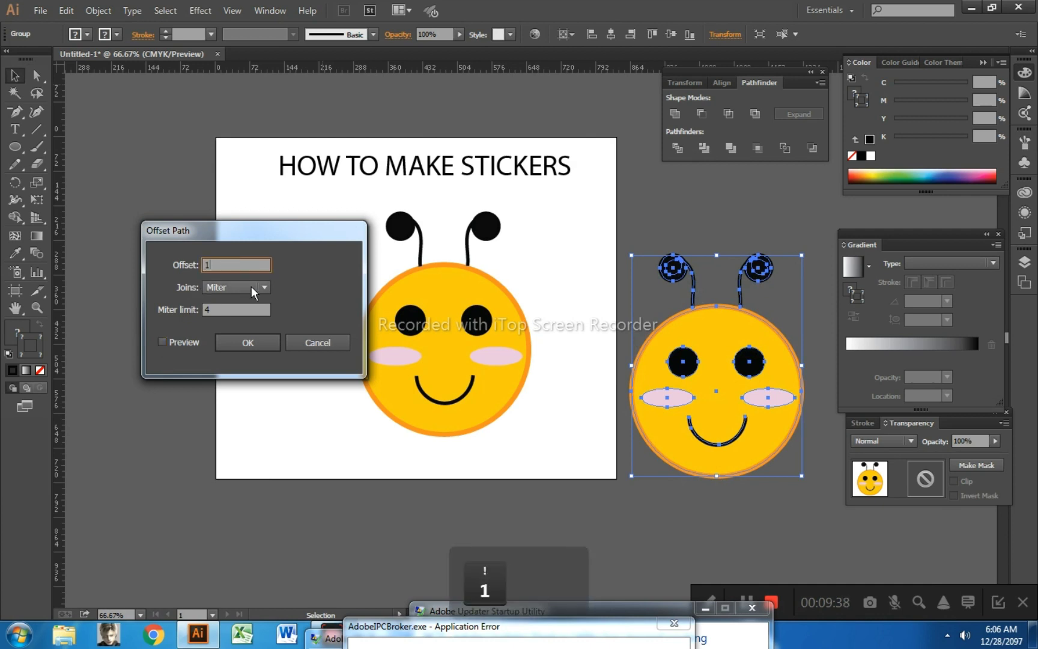
left_click(162, 343)
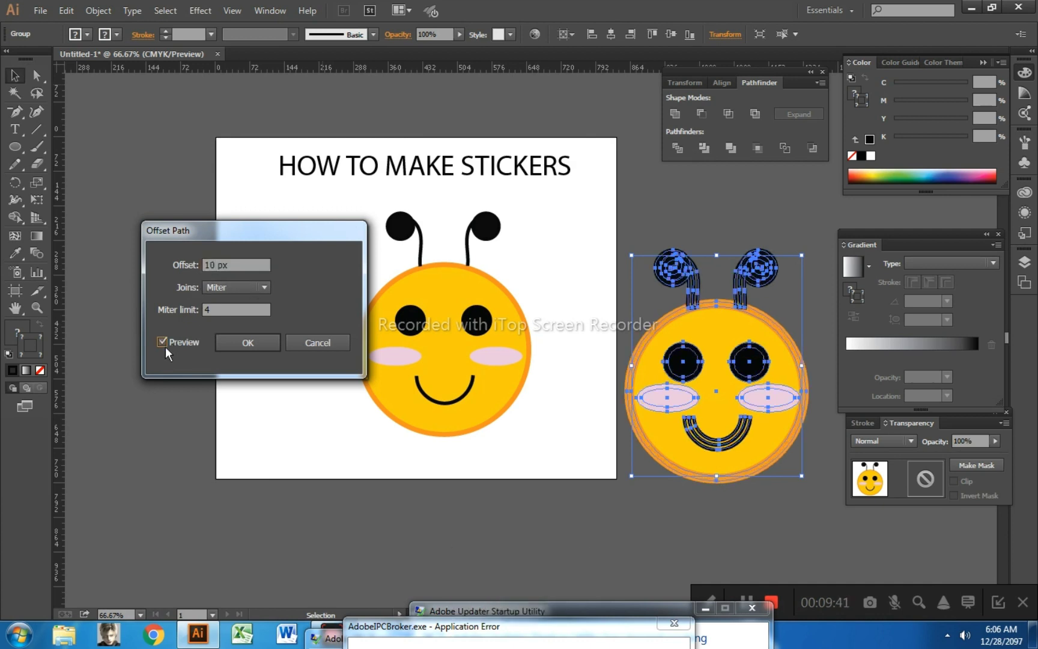
left_click(164, 345)
left_click(165, 346)
left_click(163, 342)
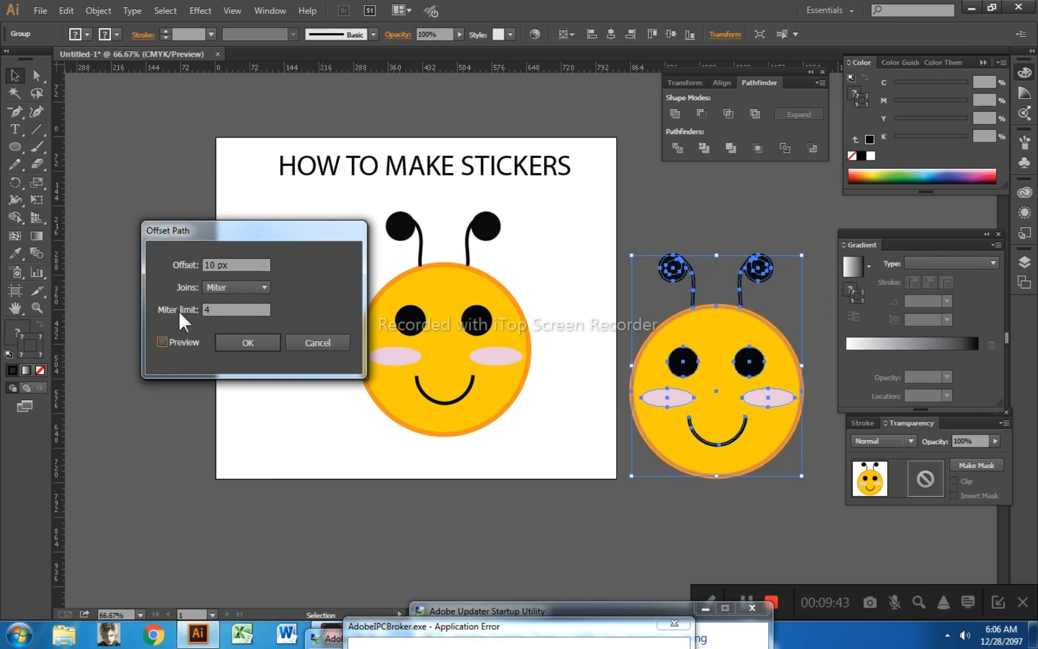
- Set the offset to 12 px, preview it and apply Offset Path to the duplicate emoji
left_click(219, 264)
key("BackSpace")
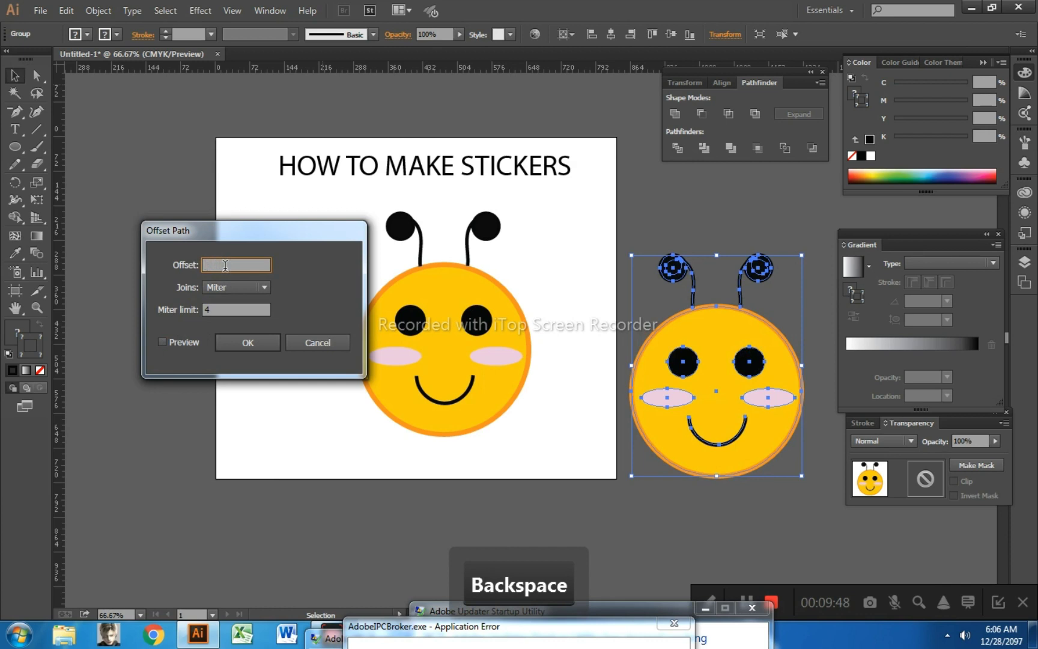
type("12")
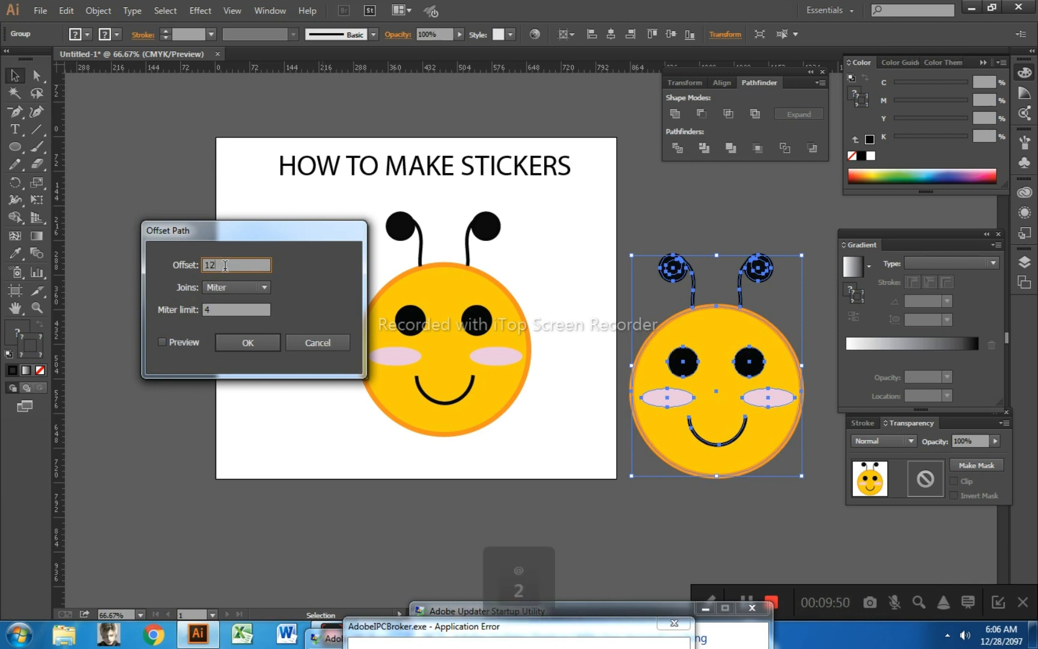
left_click(161, 342)
left_click(161, 342)
left_click(161, 341)
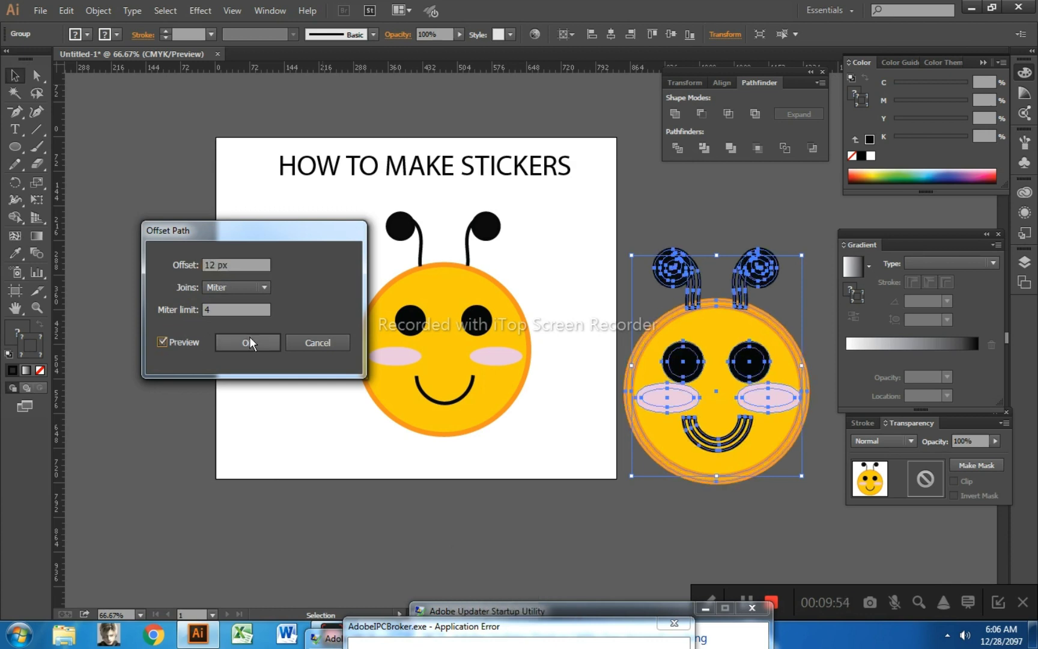
left_click(249, 338)
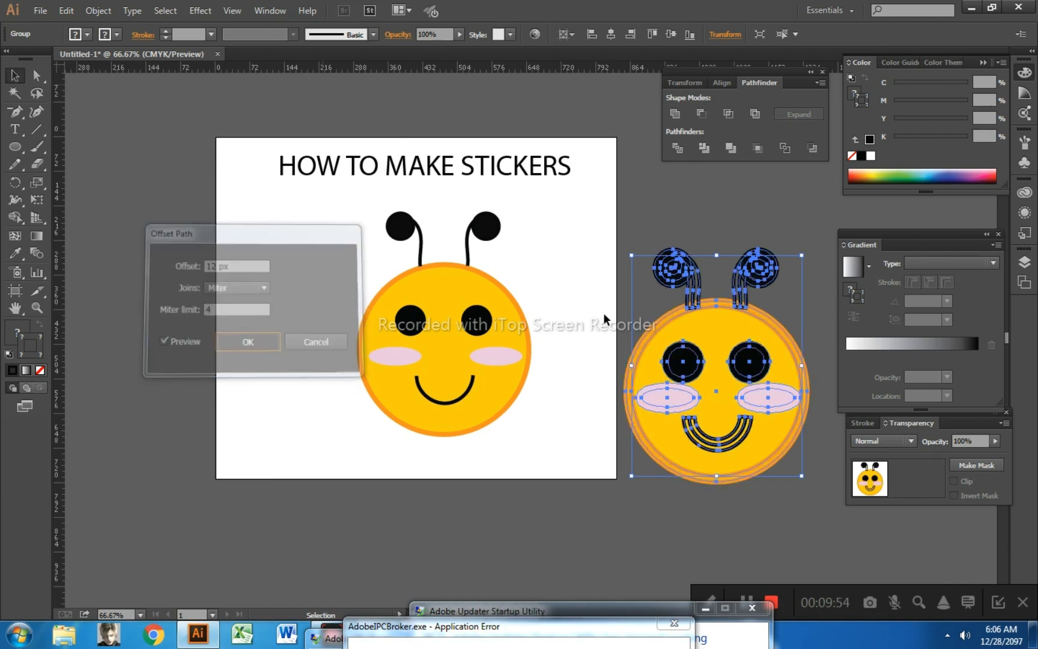
- Unite the duplicate's offset shapes into one silhouette with Pathfinder
left_click(675, 114)
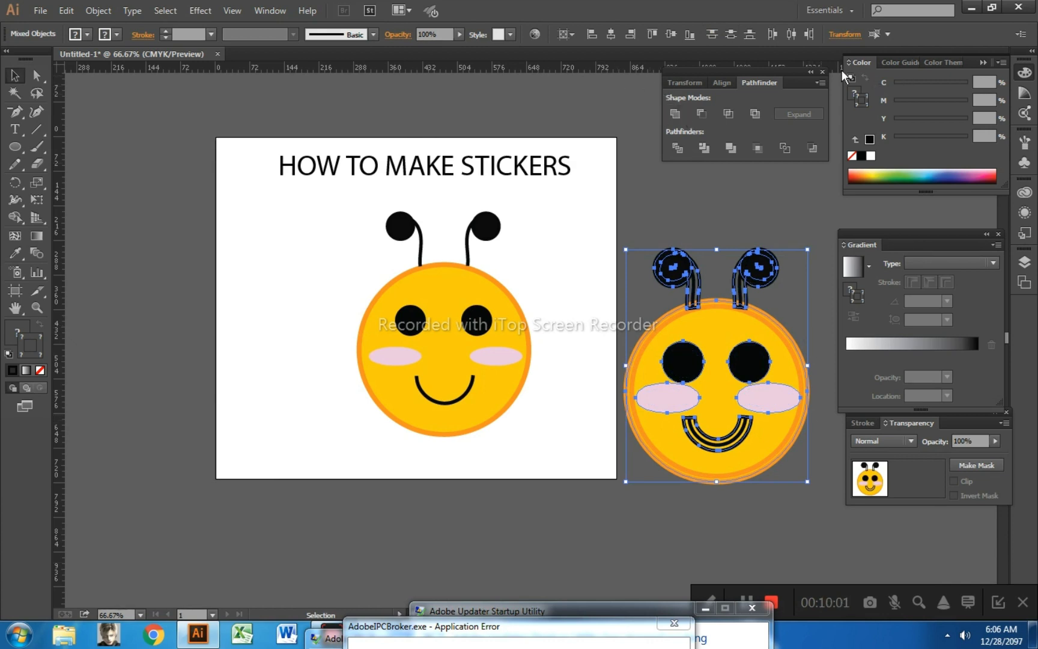
left_click(824, 71)
left_click(270, 11)
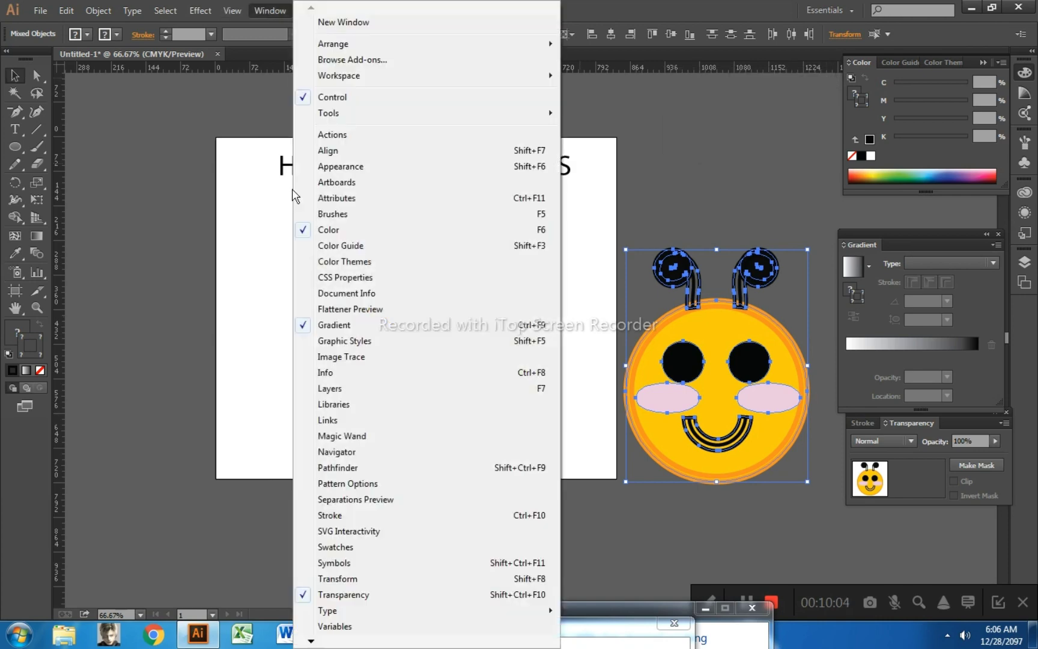
left_click(373, 468)
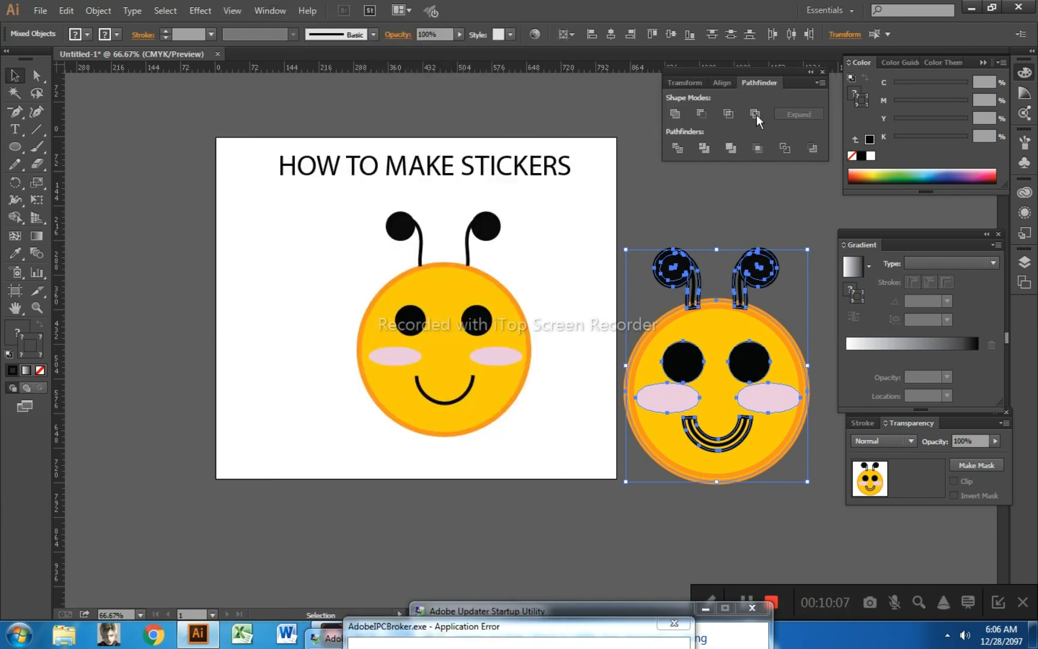
left_click(675, 114)
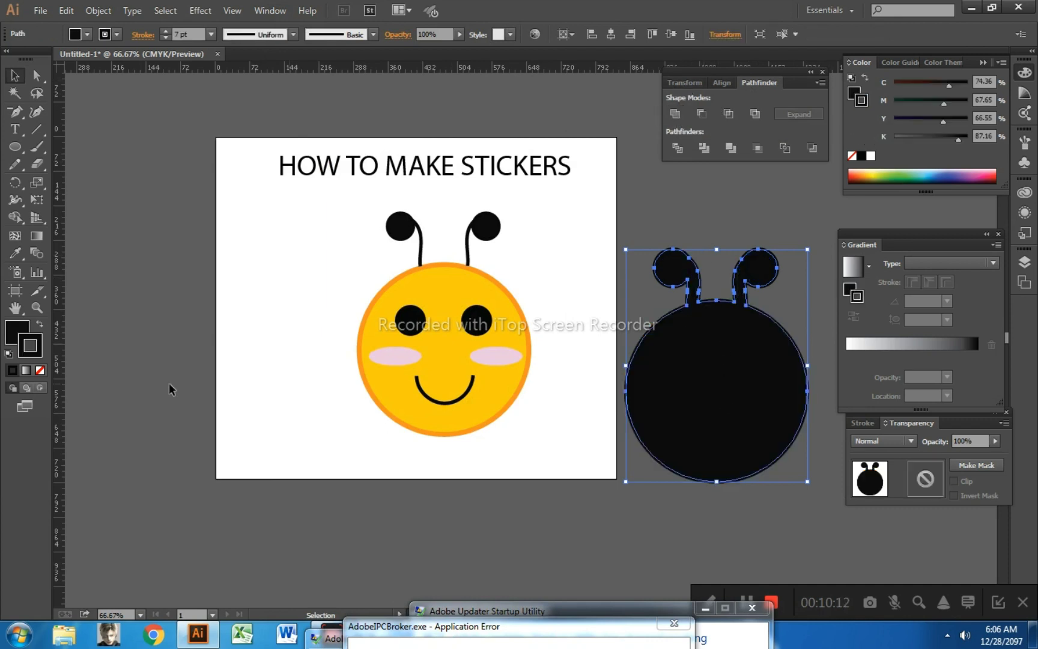
- Remove the stroke from the black silhouette and set its fill to off-white F4F1EF
left_click(40, 370)
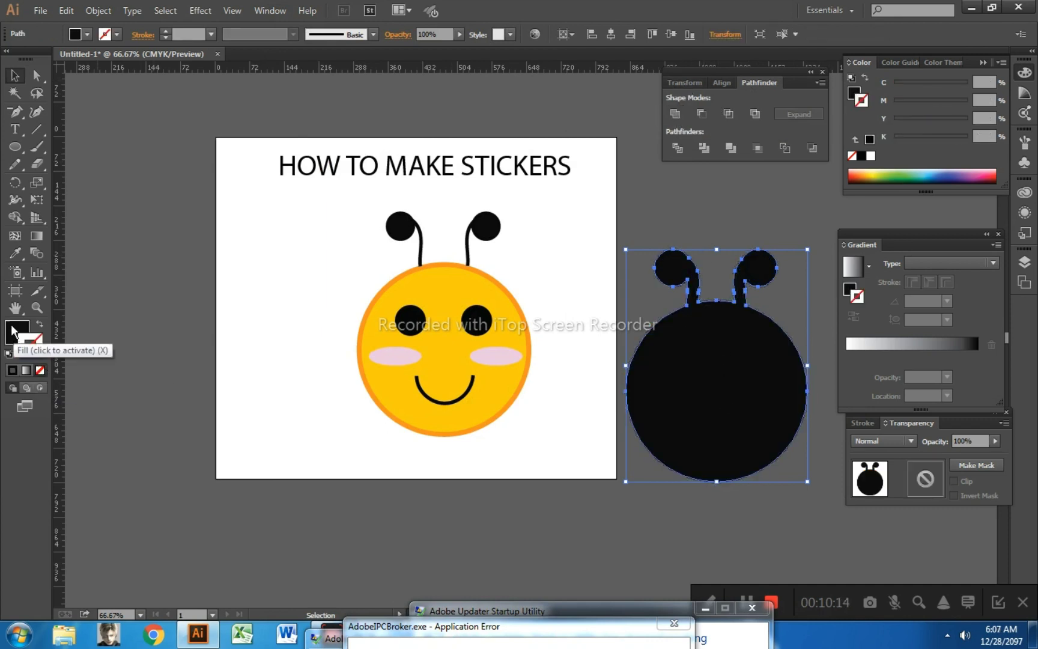
double_click(17, 331)
left_click(613, 367)
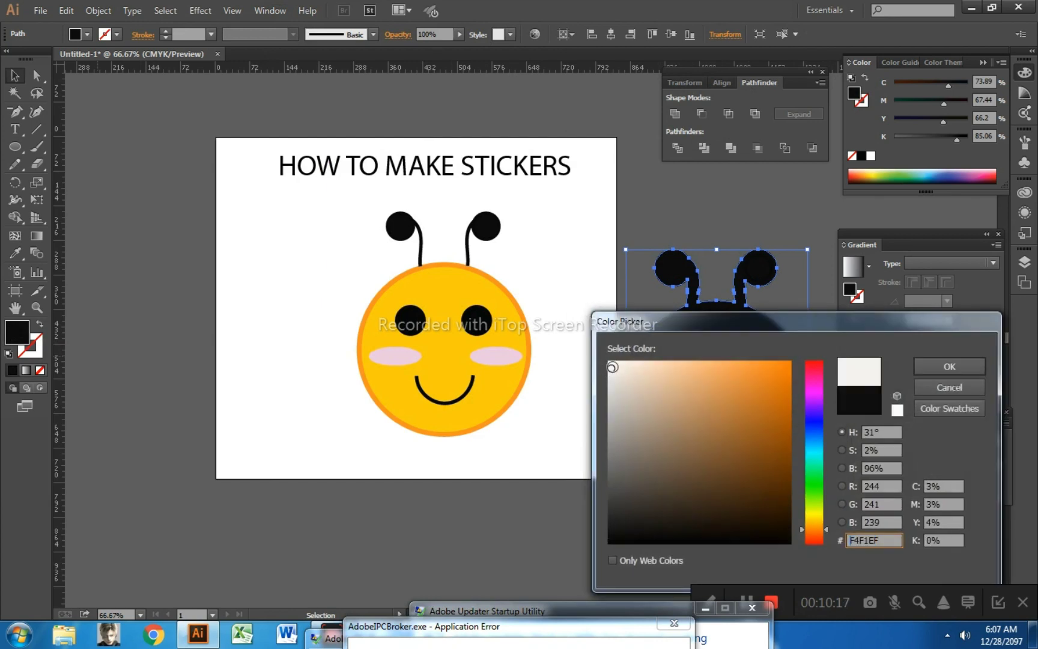
left_click(974, 368)
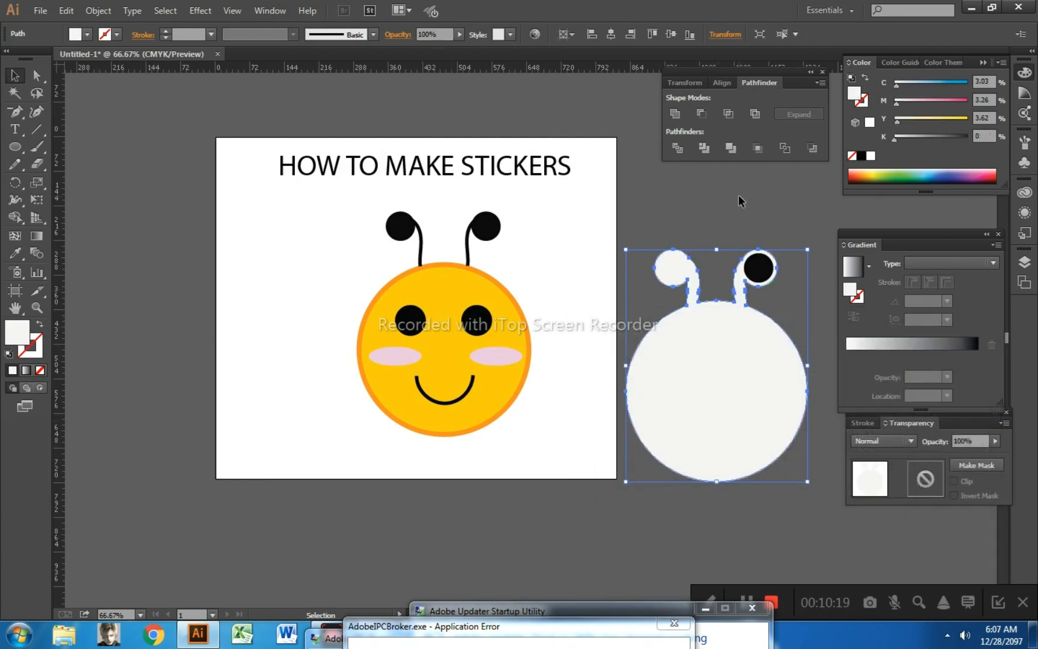
- Isolate the silhouette's group, delete the leftover black ball on its right antenna, and exit isolation mode
double_click(760, 283)
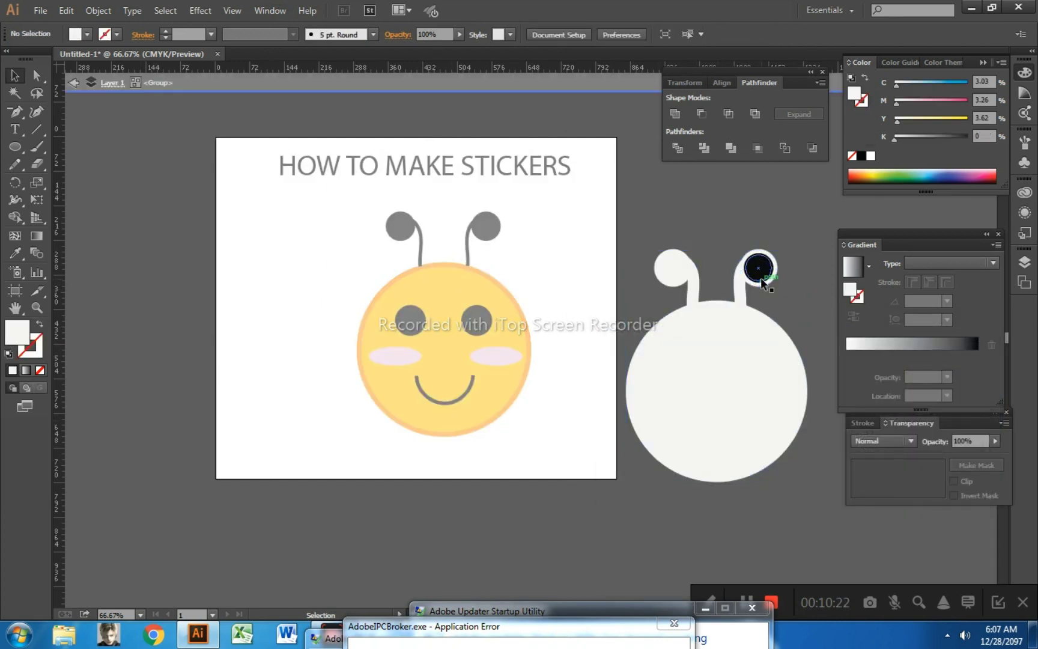
double_click(761, 277)
left_click_drag(758, 267, 748, 238)
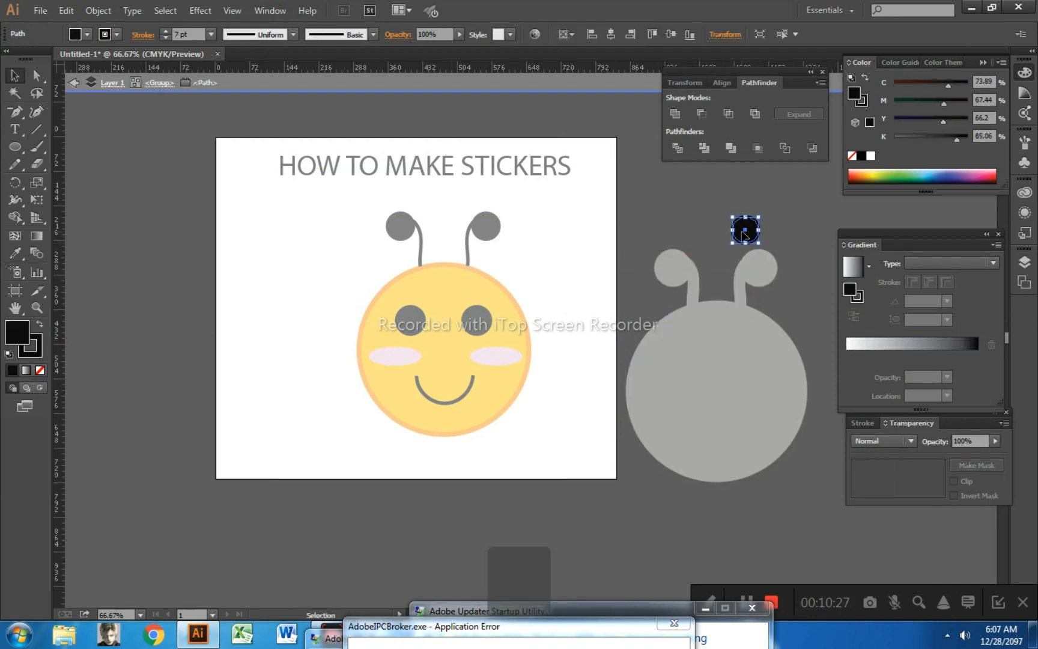
key("Delete")
double_click(742, 230)
- Move the off-white silhouette group onto the emoji on the artboard and send it to the back
left_click(767, 359)
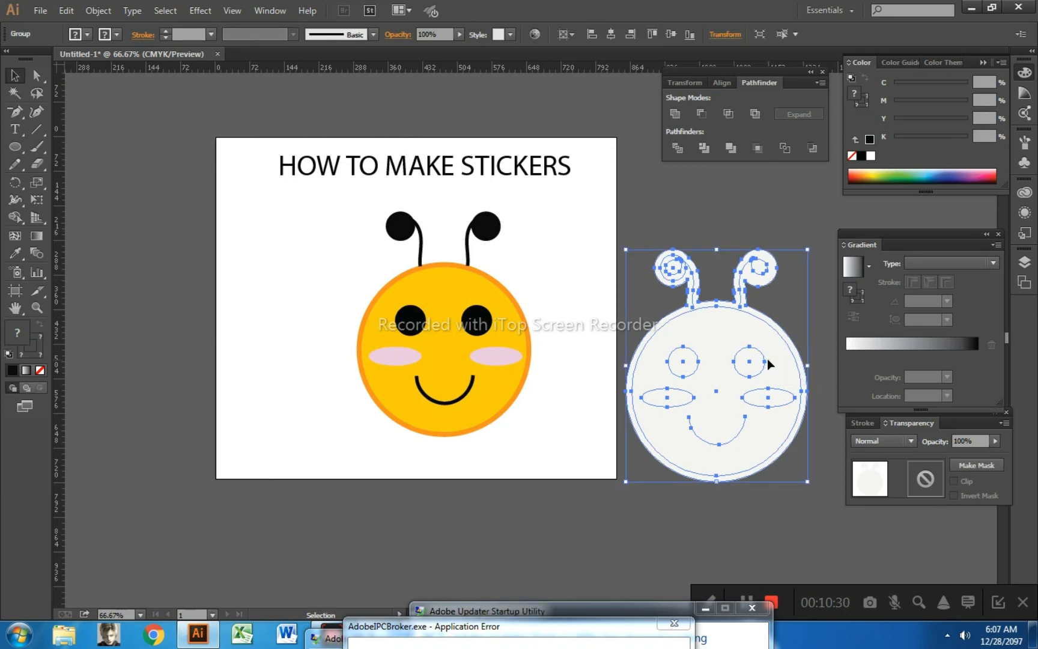
left_click(468, 293)
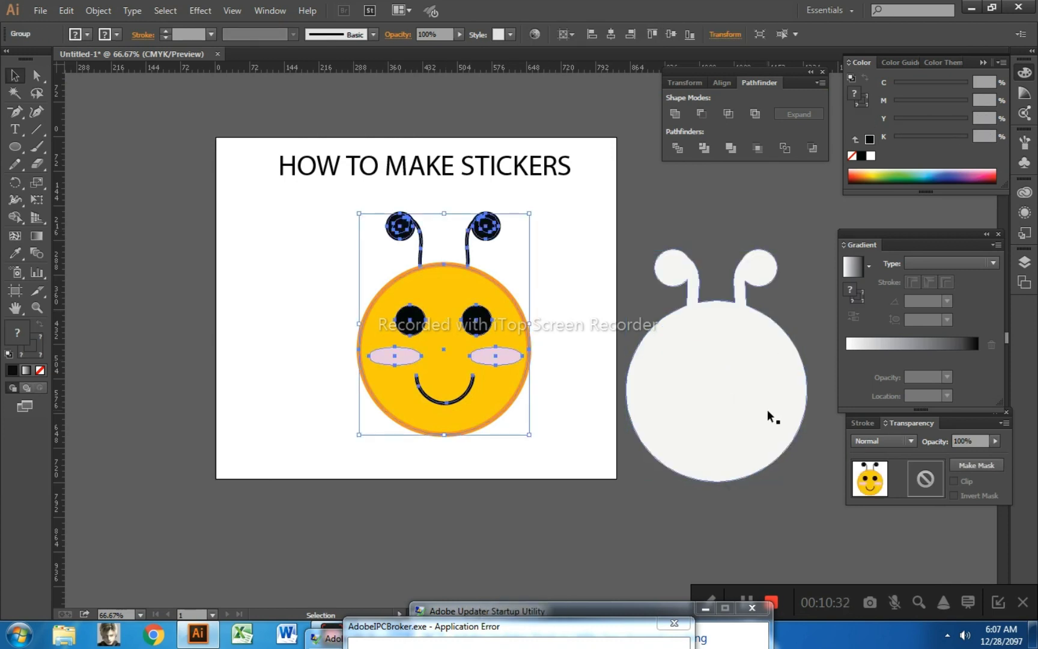
left_click_drag(768, 415, 491, 366)
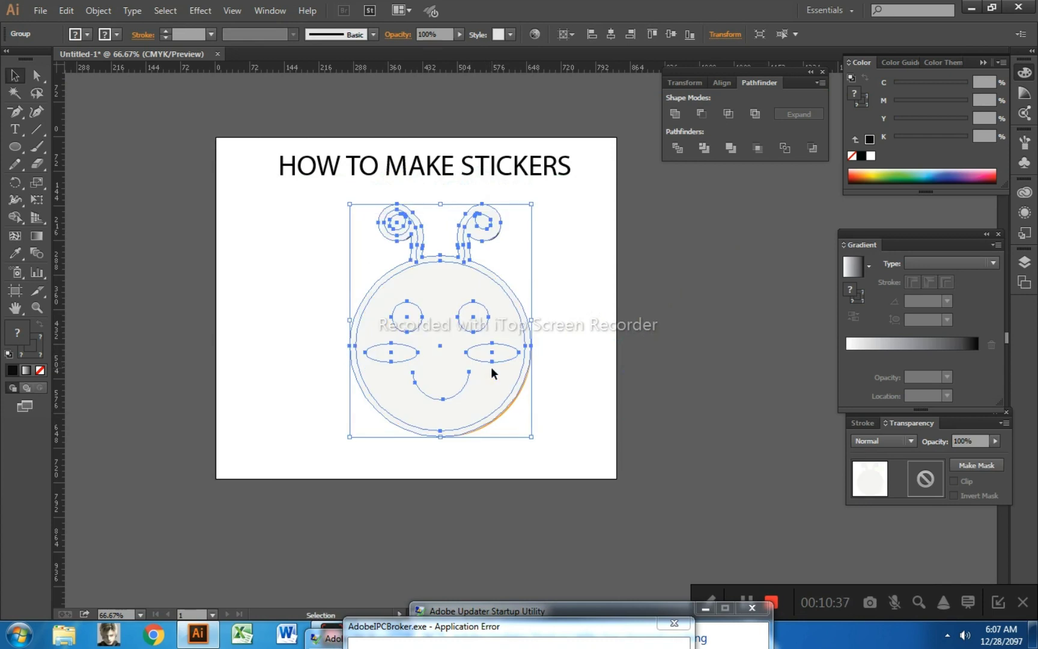
right_click(491, 367)
mouse_move(577, 491)
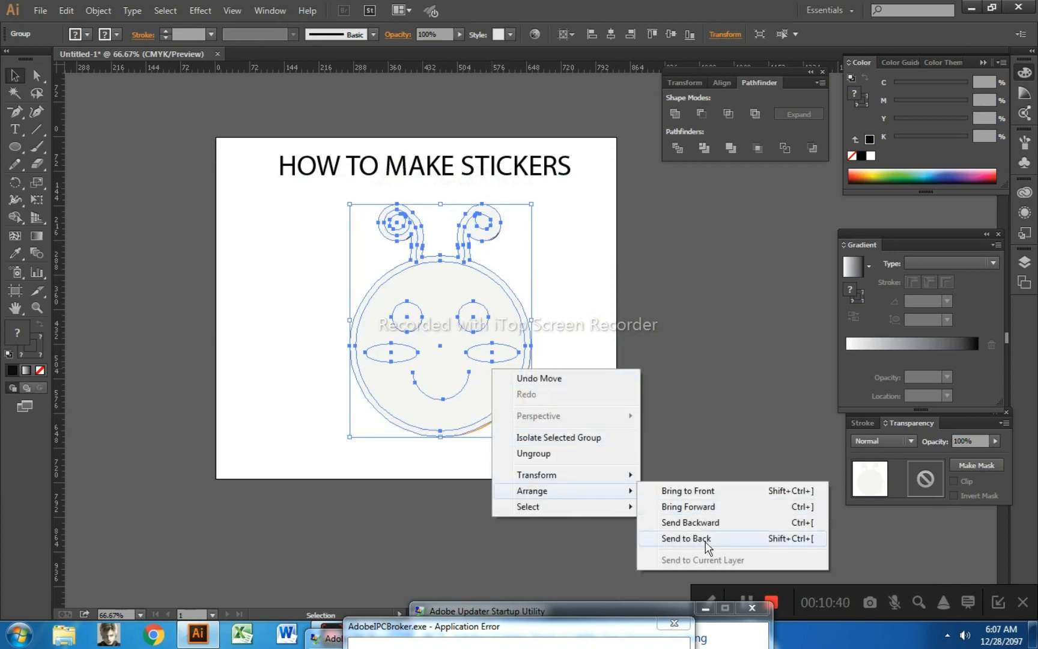
left_click(705, 541)
- Select the emoji with its new off-white backing and move both off the artboard to the right
left_click_drag(295, 226, 514, 366)
left_click_drag(519, 325, 718, 367)
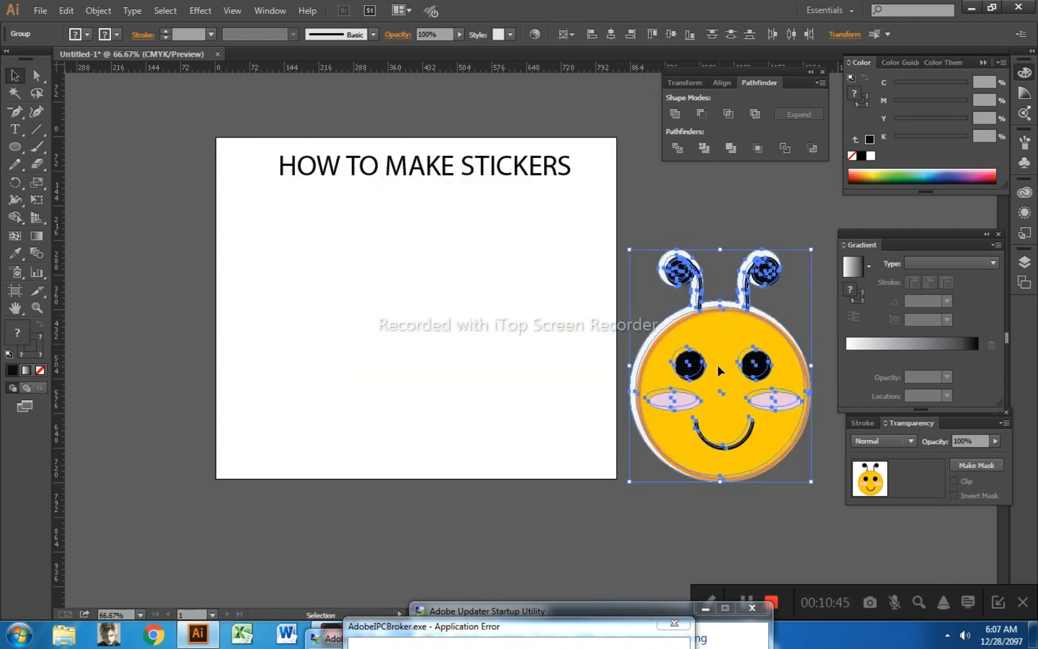
- Nudge the emoji up and to the left until it sits centred on its off-white backing with an even border
left_click(715, 391)
key("Up")
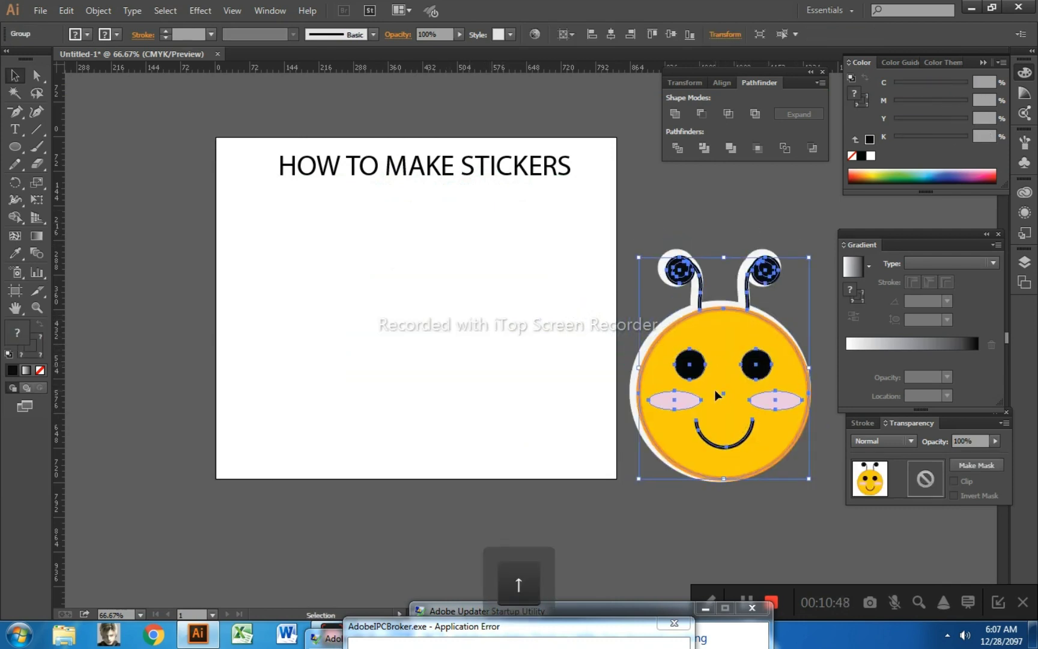
key("Up")
key("Left")
key("Left")
key("Left")
key("Left")
key("Left")
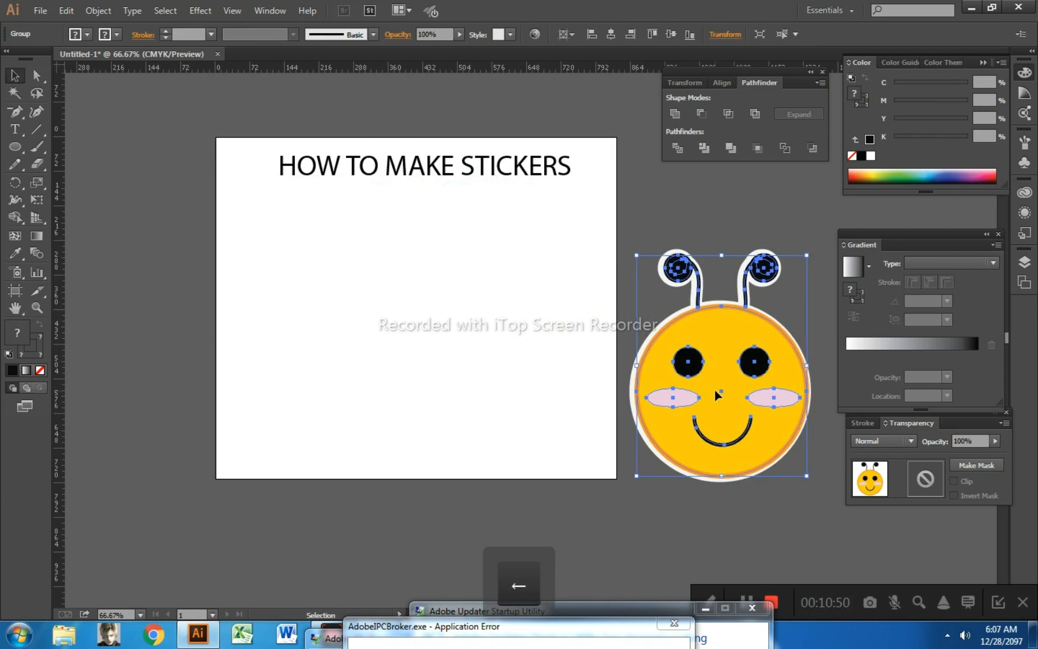
key("Left")
- Align the emoji and its off-white backing together to the artboard's horizontal and vertical centre, and deselect them
left_click(805, 390, "shift")
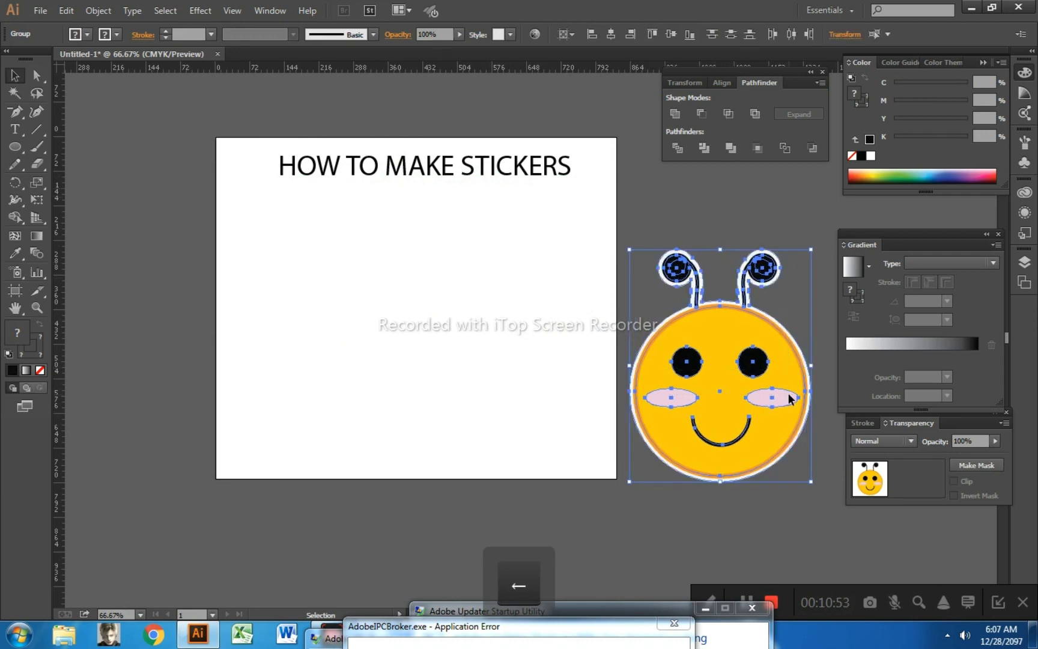
left_click(792, 34)
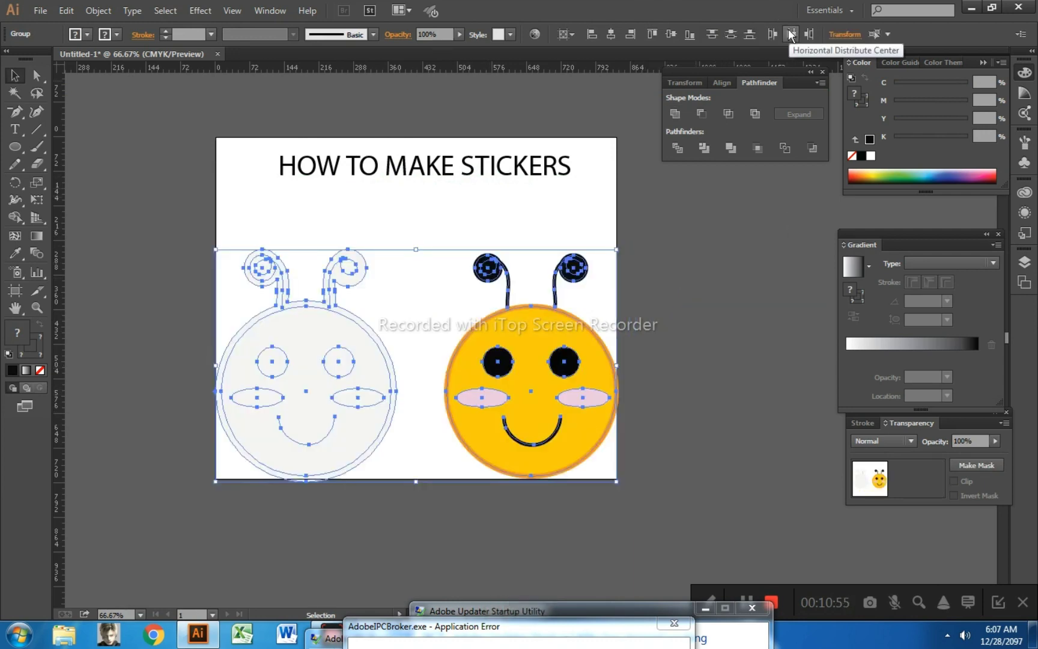
left_click(734, 34)
left_click(690, 35)
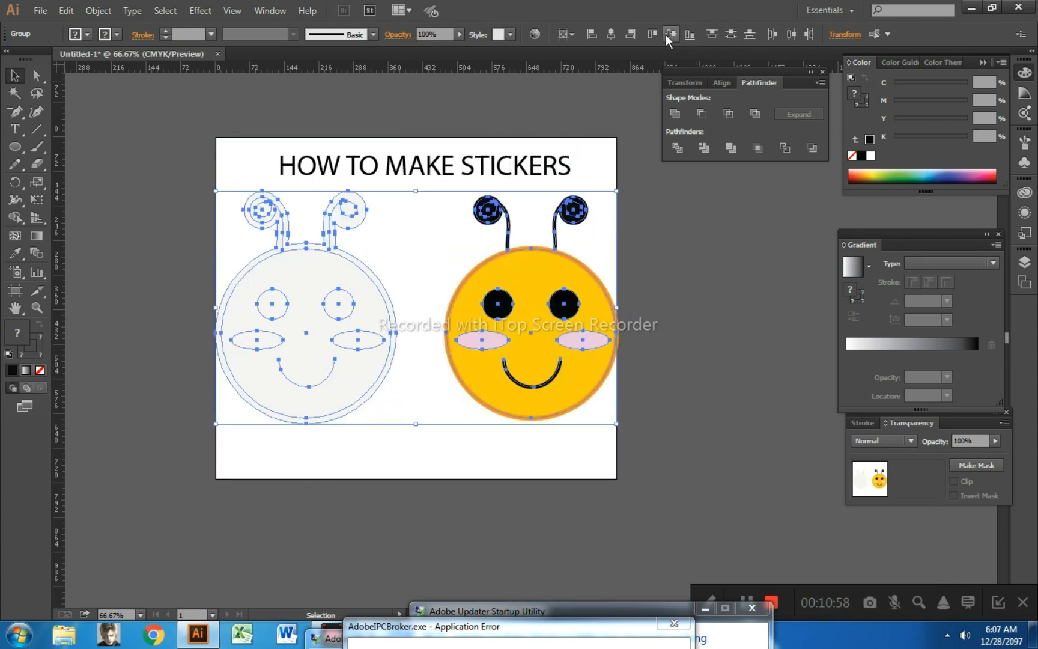
left_click(609, 35)
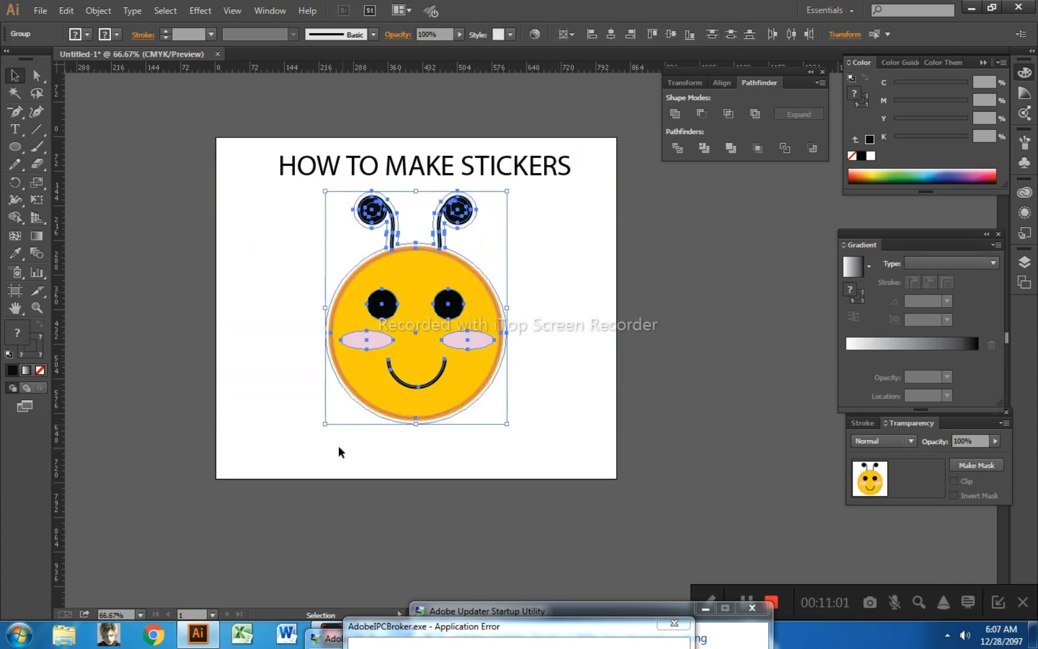
left_click(287, 298)
left_click_drag(262, 255, 446, 378)
left_click(438, 121)
- Draw a rectangle slightly larger than the artboard, covering it completely, and fill it with a medium grey
left_click_drag(15, 146, 57, 145)
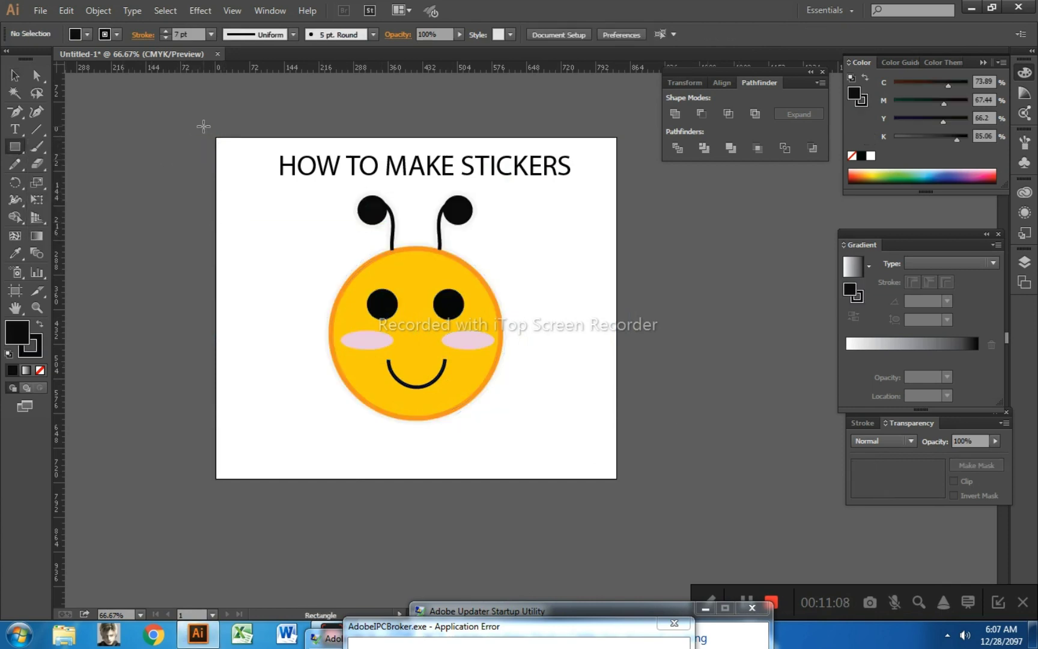
left_click_drag(204, 127, 623, 481)
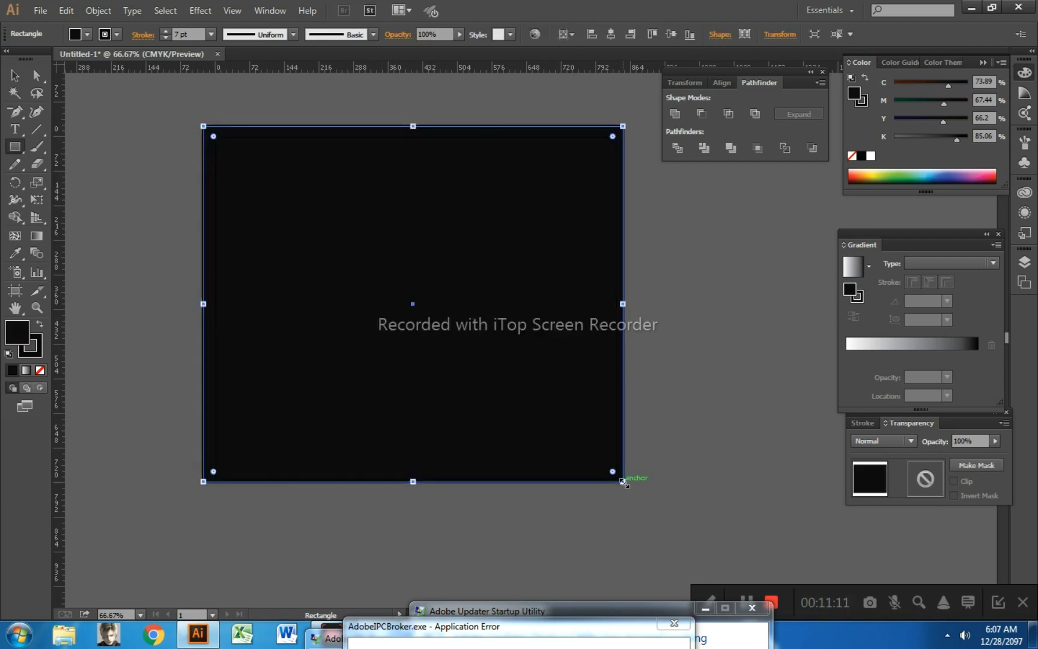
double_click(16, 332)
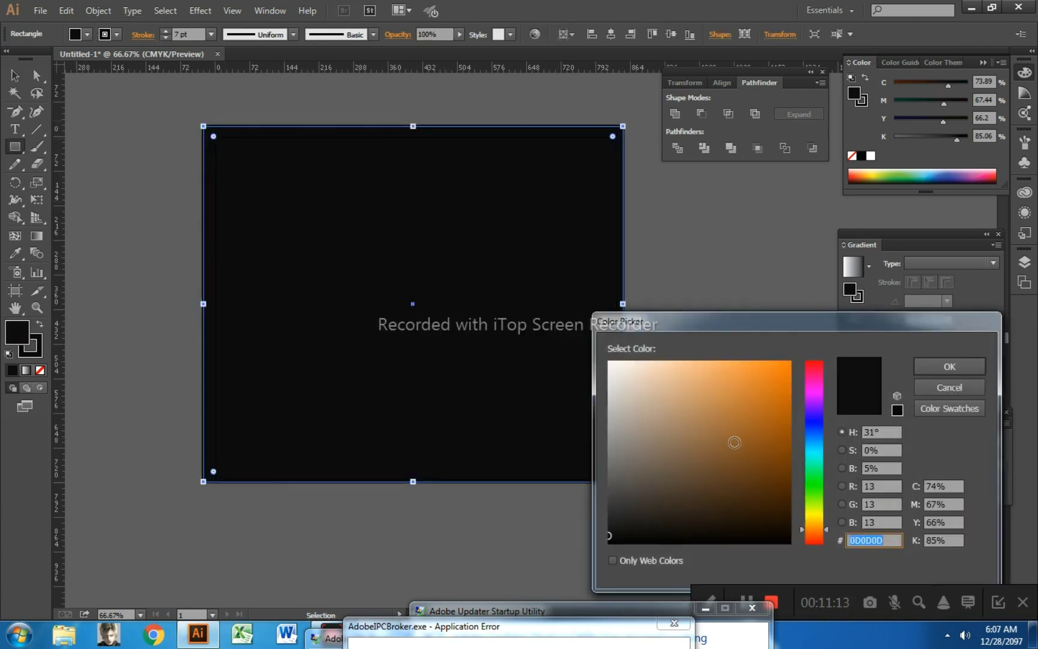
left_click(614, 437)
left_click(970, 368)
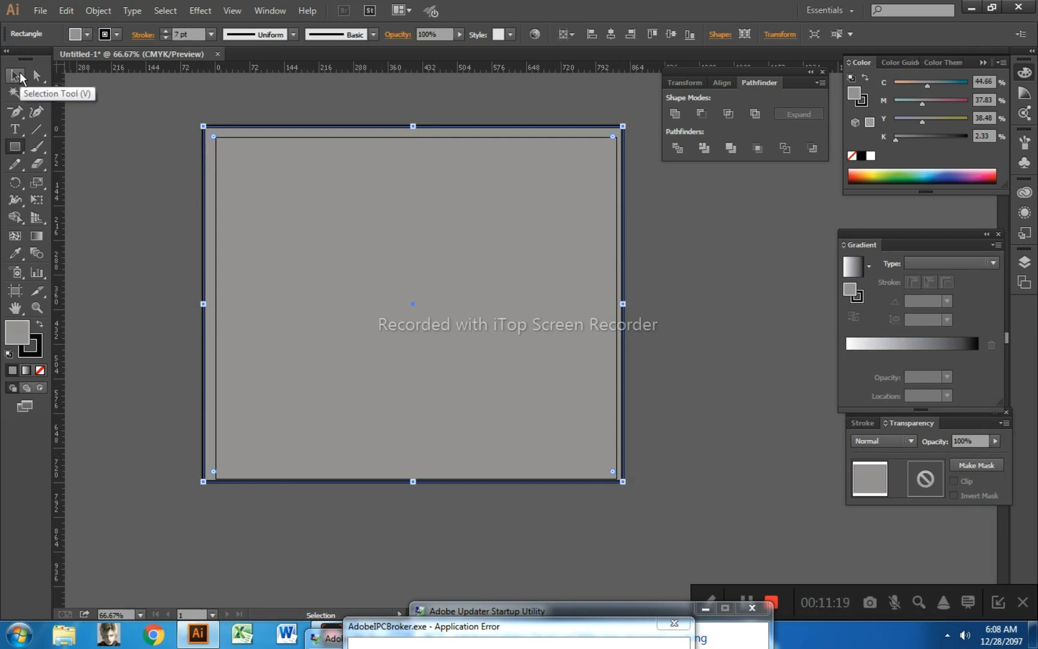
- Remove the grey rectangle's stroke and send it to the back, behind the title and the emoji
left_click(37, 351)
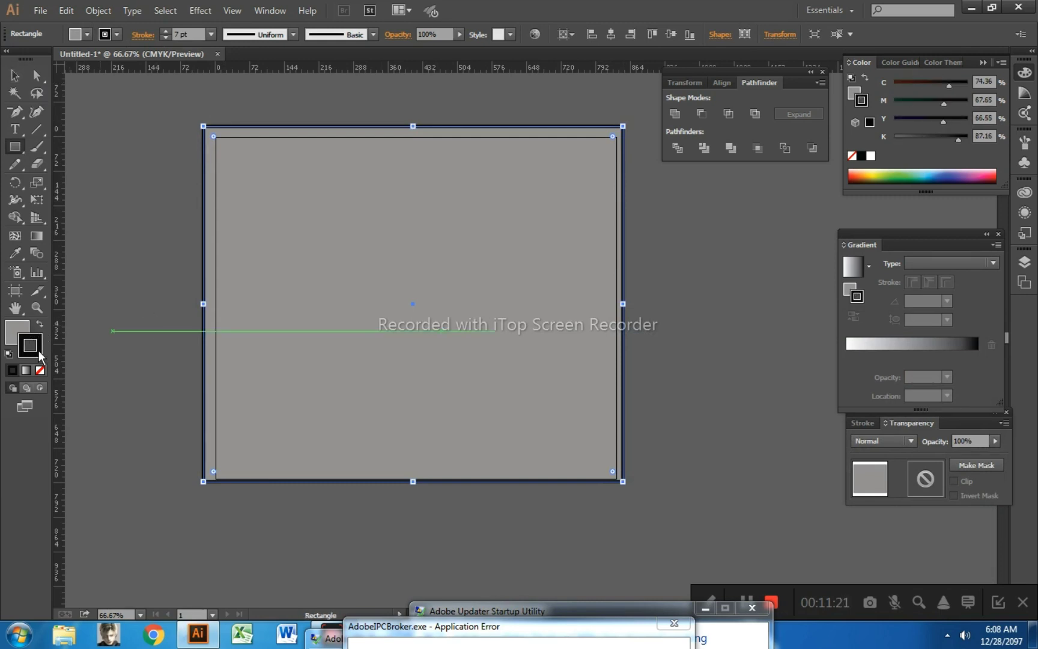
left_click(41, 370)
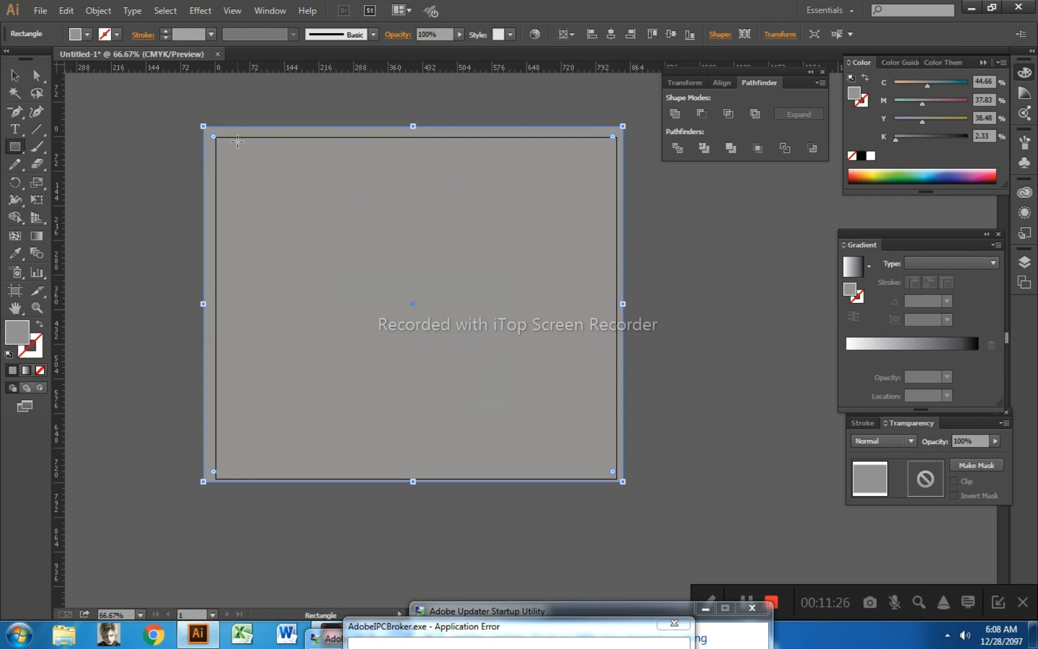
left_click(15, 75)
right_click(267, 243)
mouse_move(373, 450)
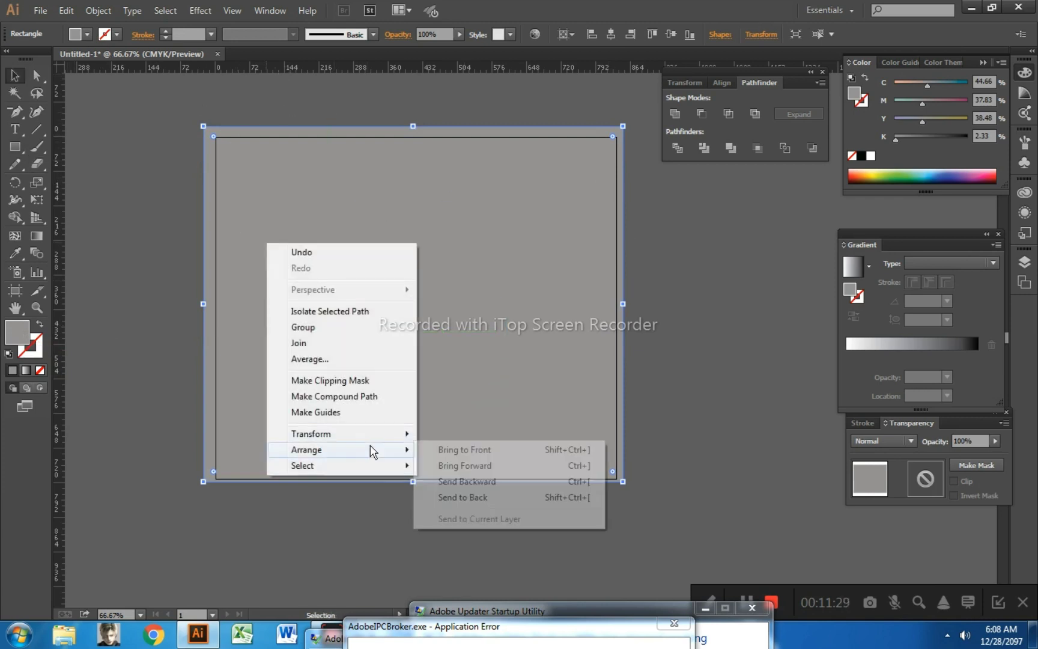
left_click(474, 497)
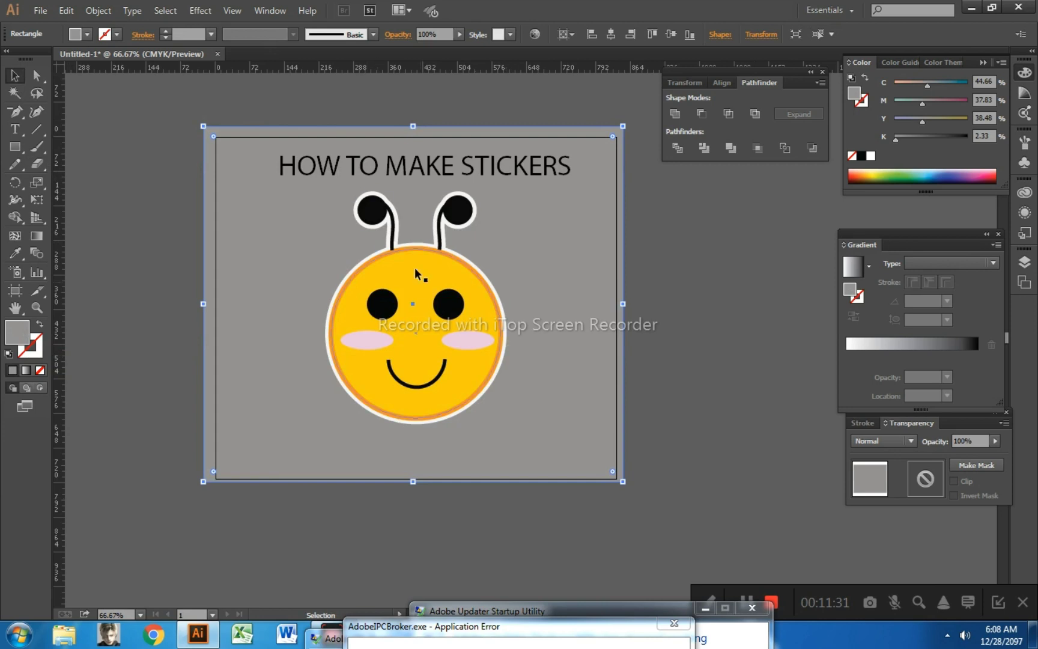
left_click(661, 267)
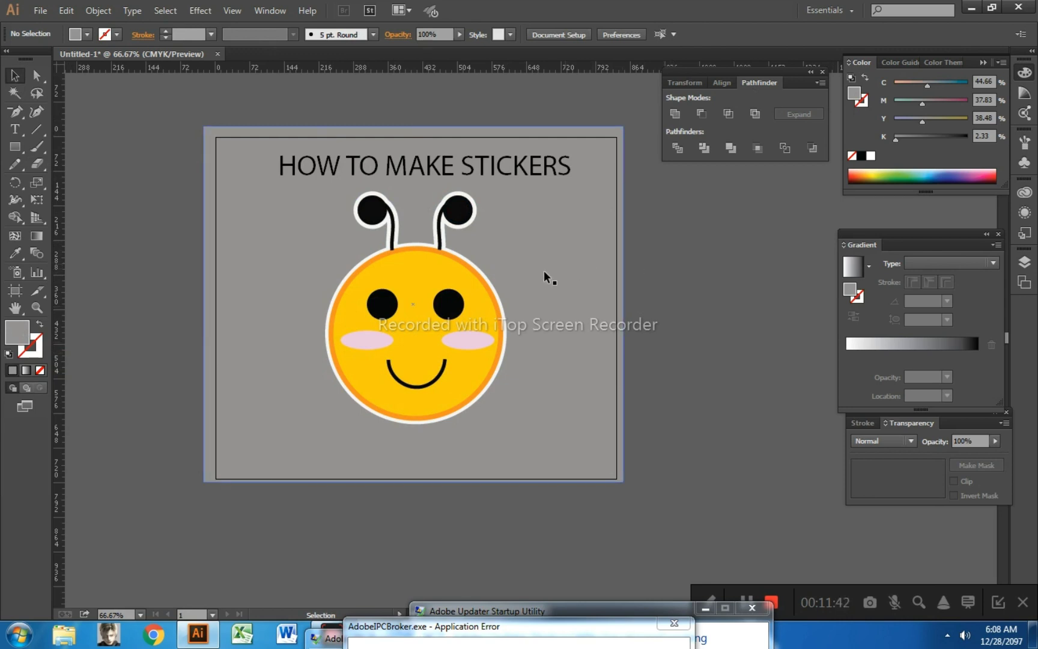
- Examine the off-white border around the emoji's antennae and head up close, and view the whole sticker against the grey background
scroll(430, 239, "up", 2)
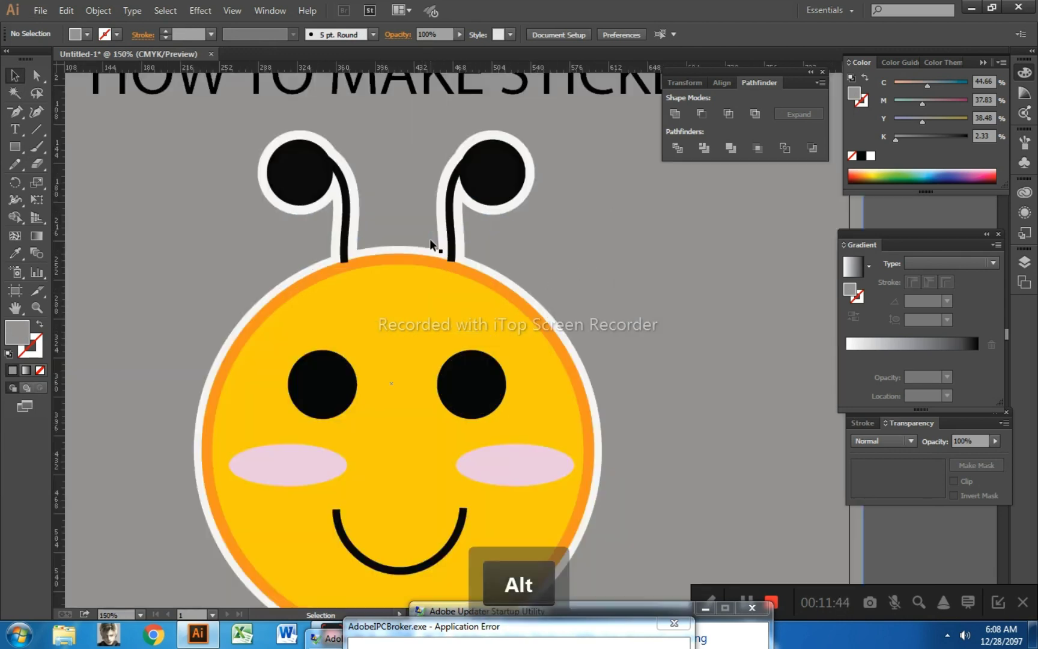
scroll(436, 248, "up", 1)
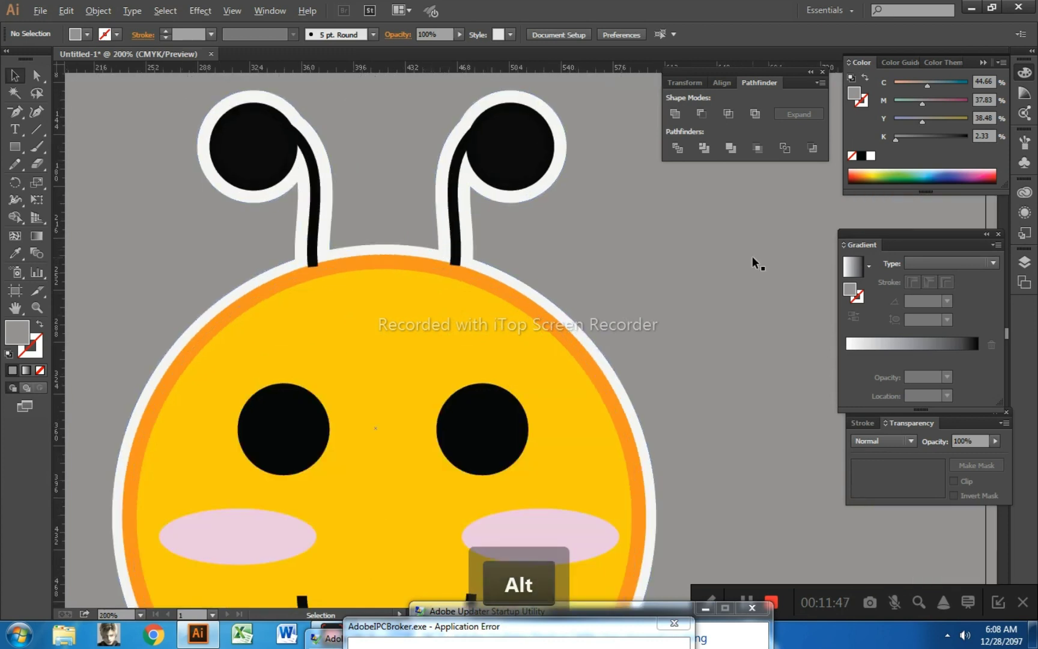
scroll(751, 257, "down", 3)
key("space")
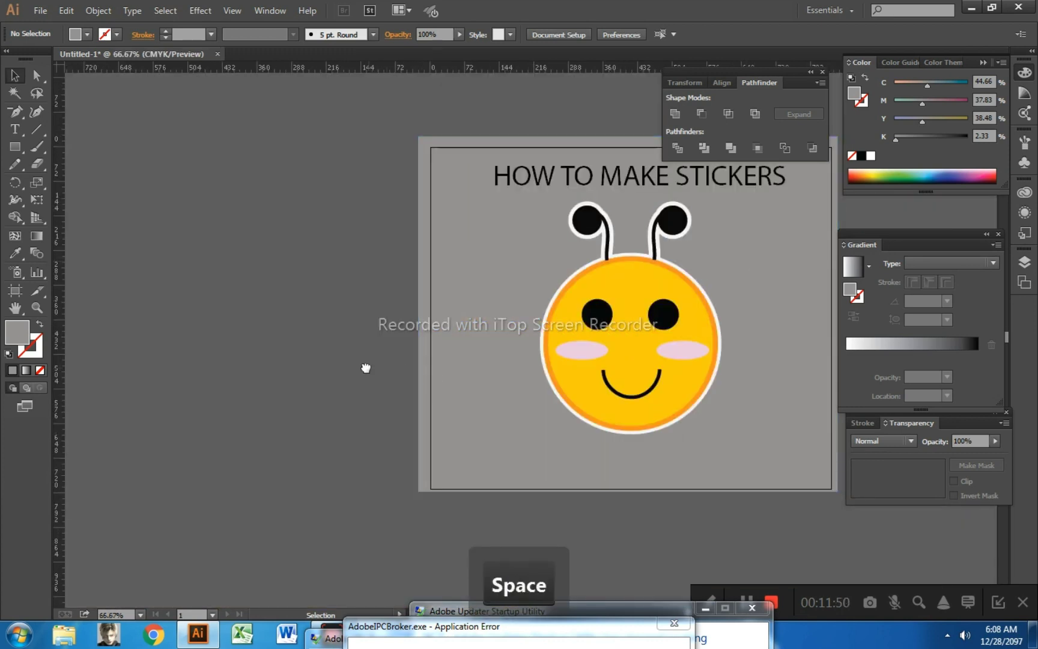
left_click_drag(366, 367, 278, 346)
left_click_drag(283, 301, 143, 360)
key("space")
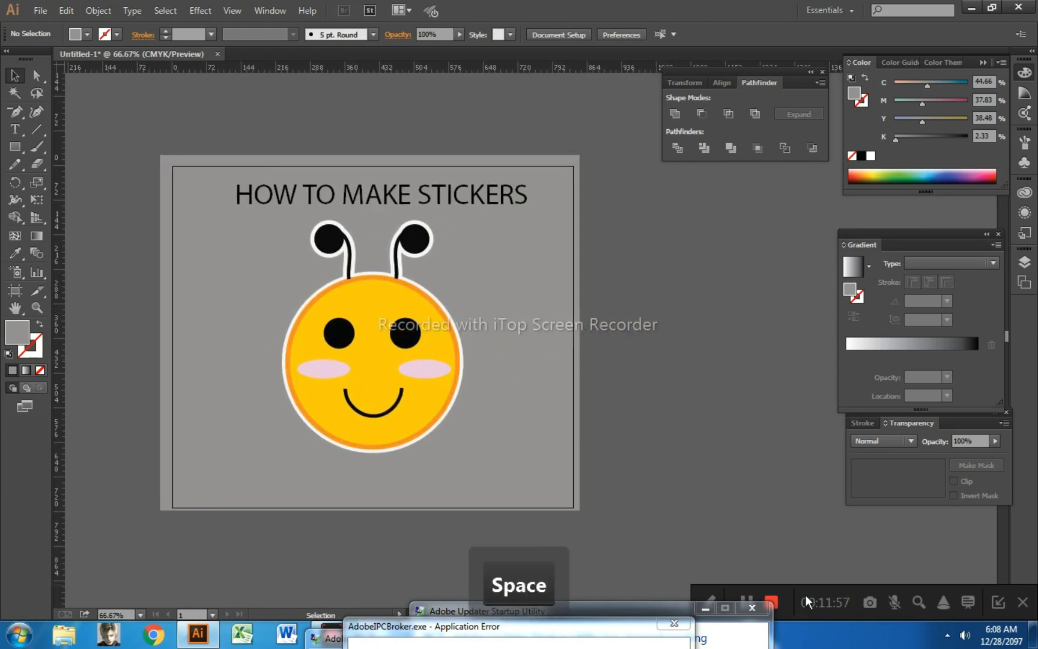
left_click_drag(799, 592, 787, 502)
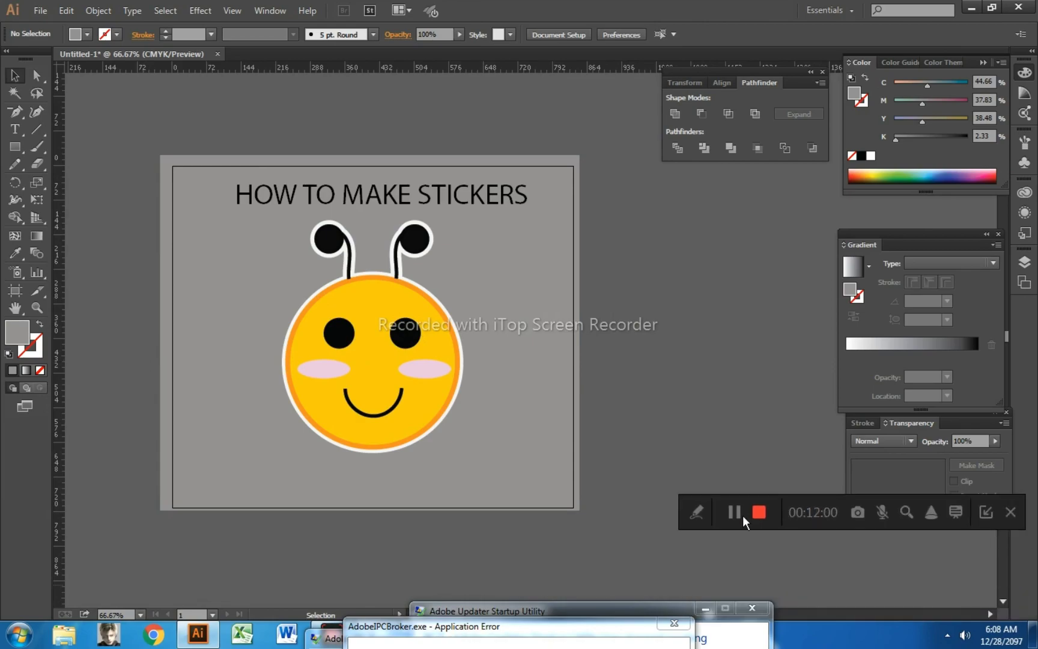